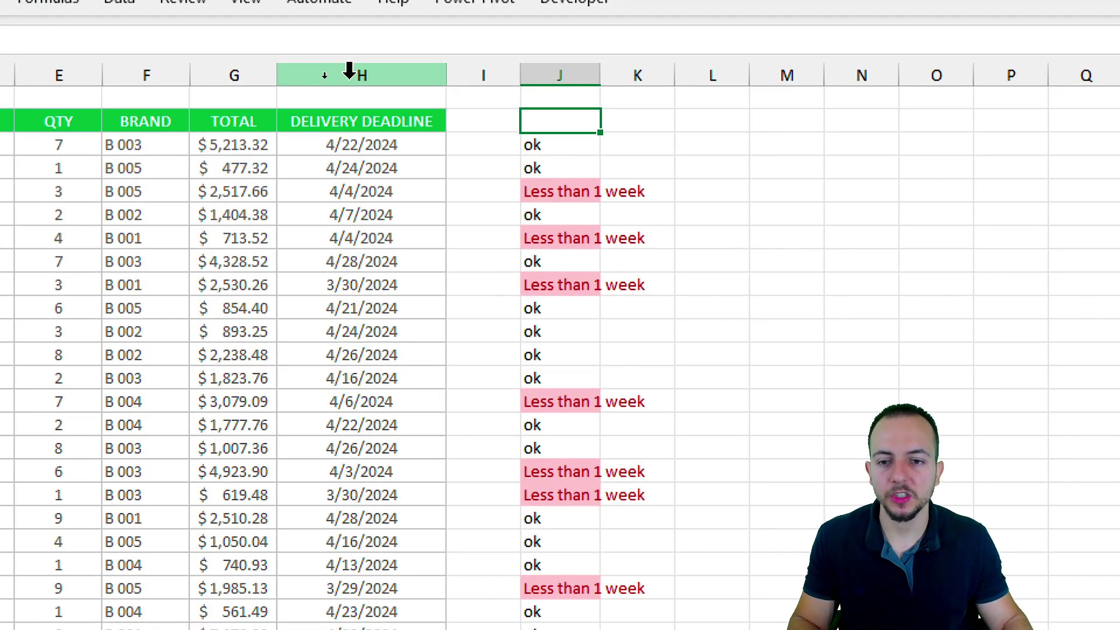
{"action": "left_click", "coordinate": [349, 70]}
{"action": "left_click", "coordinate": [327, 121]}
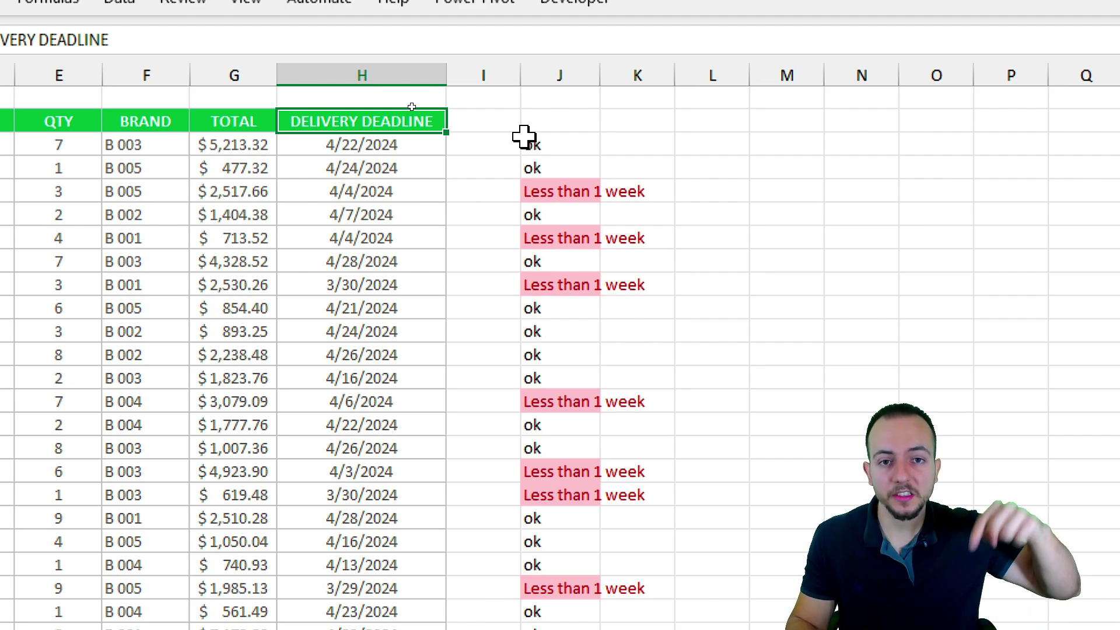
{"action": "left_click", "coordinate": [557, 124]}
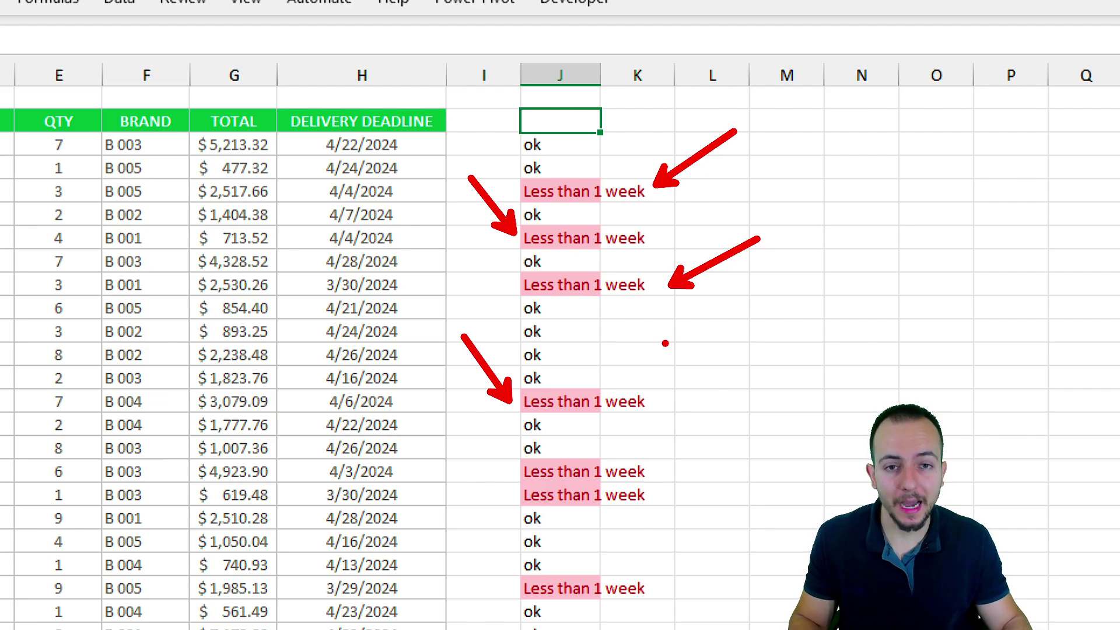
Step: Change the fourth record's delivery deadline to 4/5/2024
{"action": "left_click", "coordinate": [440, 209]}
{"action": "left_click_drag", "start_coordinate": [441, 208], "coordinate": [544, 209]}
{"action": "left_click", "coordinate": [413, 212]}
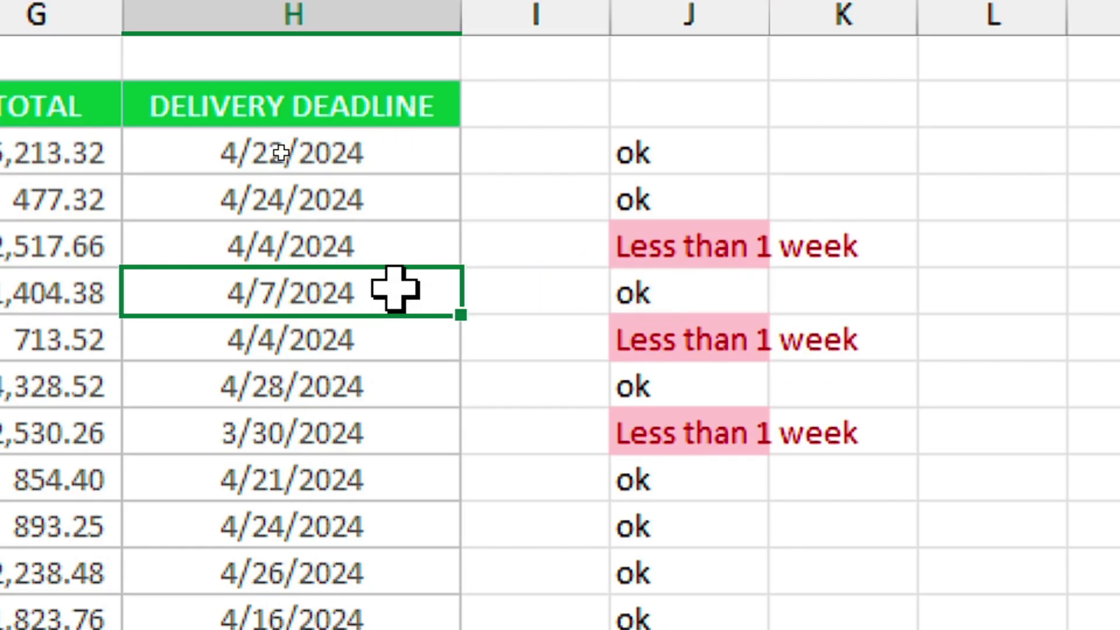
{"action": "left_click_drag", "start_coordinate": [395, 288], "coordinate": [370, 283]}
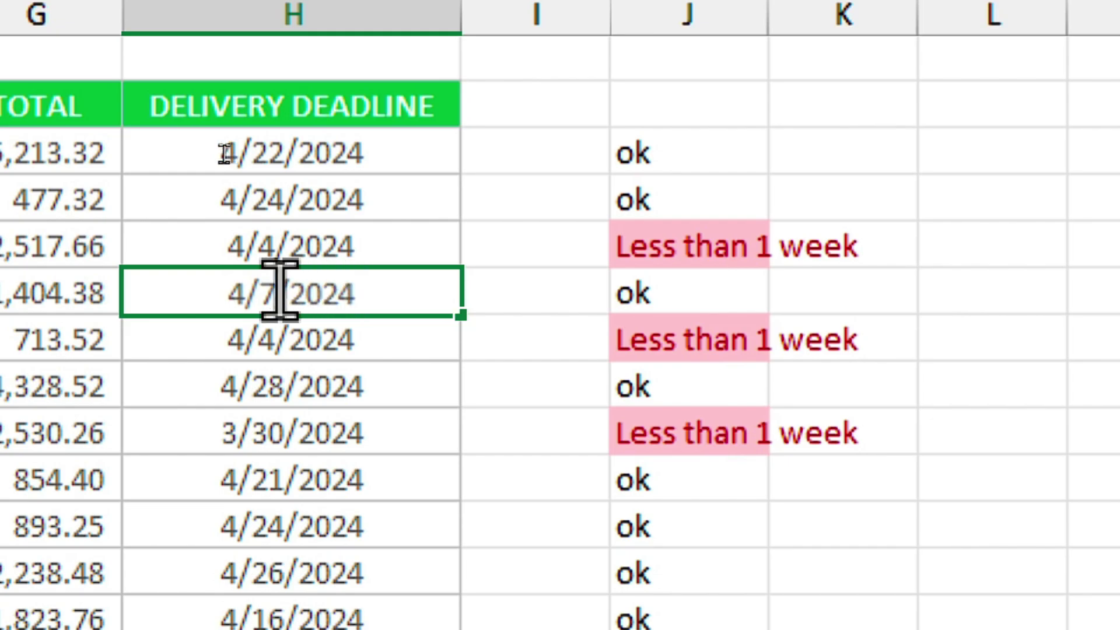
{"action": "key", "text": "BackSpace"}
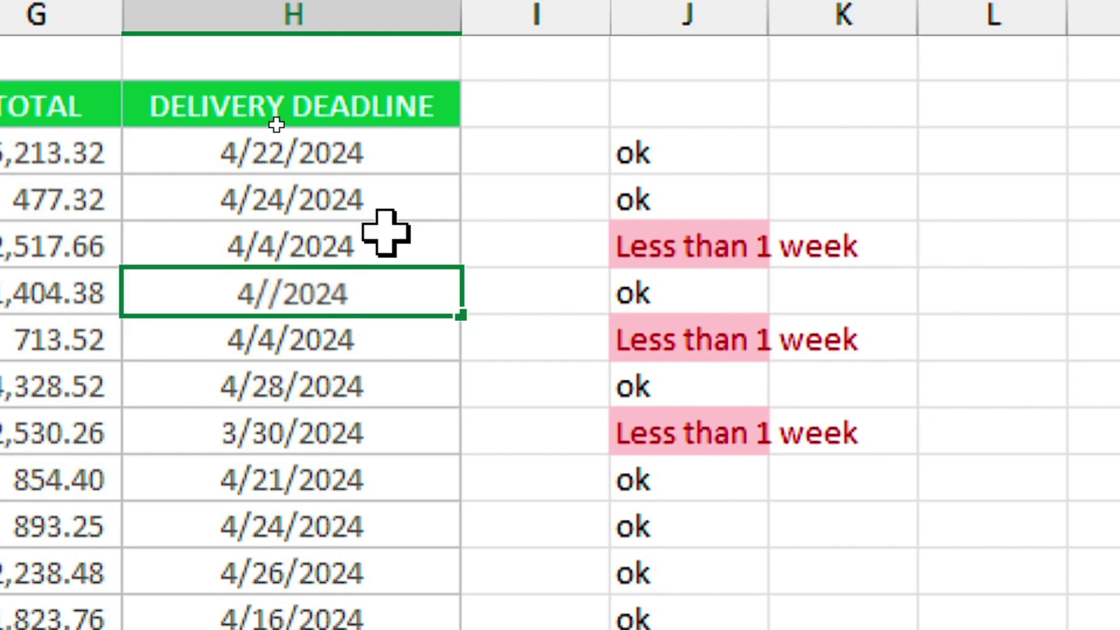
{"action": "type", "text": "5"}
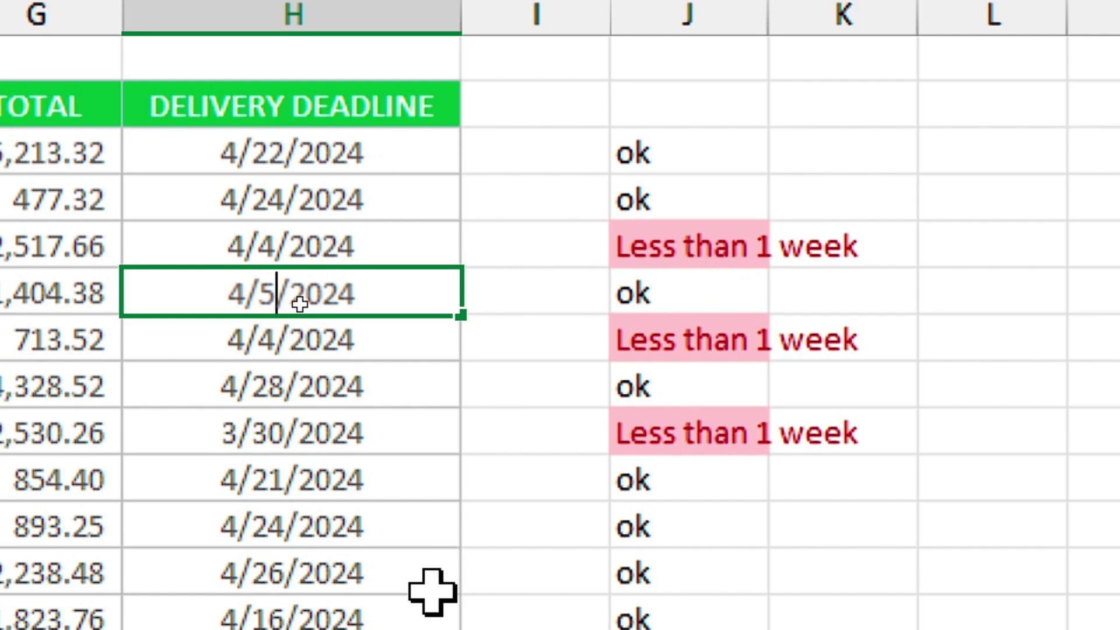
{"action": "key", "text": "ctrl+Return"}
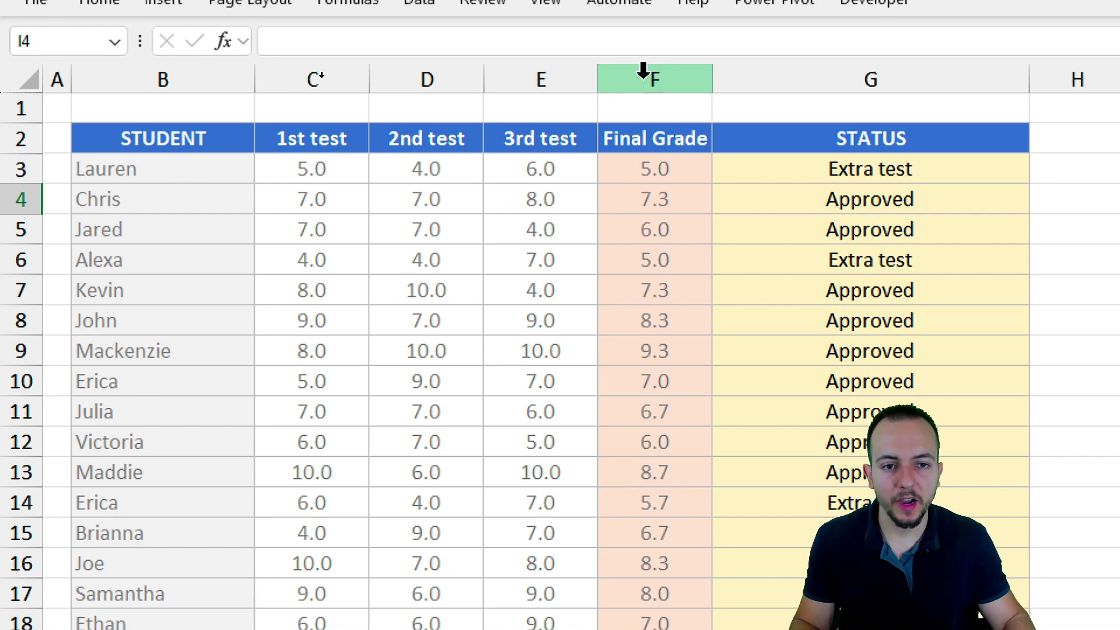
Step: Examine the Final Grade and STATUS columns of the student table and the written rules for approved and extra test
{"action": "left_click", "coordinate": [654, 66]}
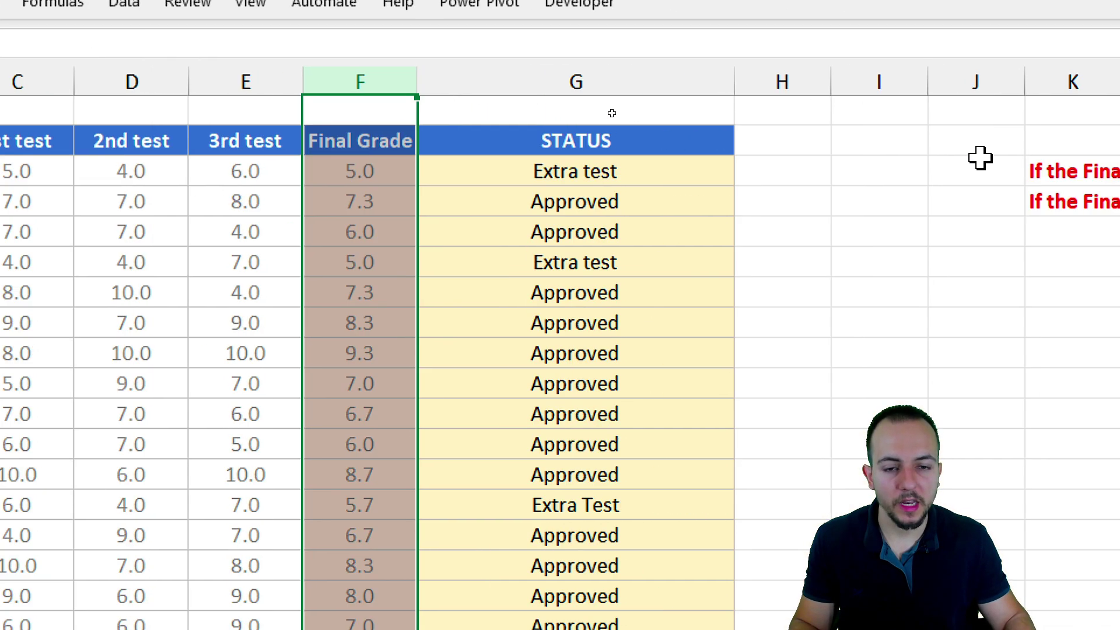
{"action": "left_click", "coordinate": [657, 82]}
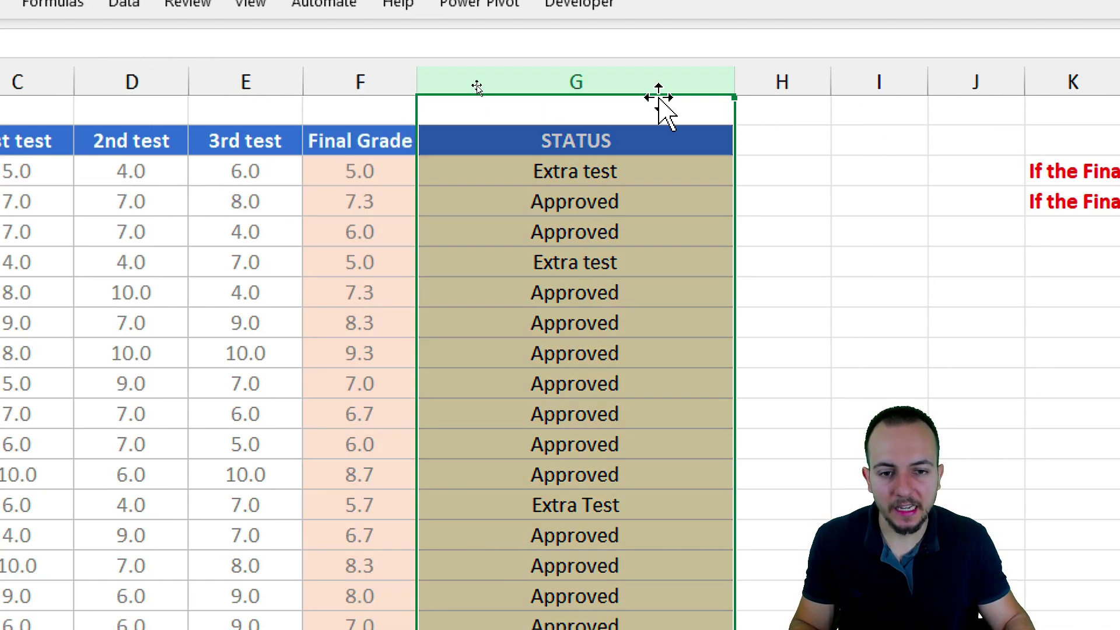
{"action": "left_click", "coordinate": [633, 150]}
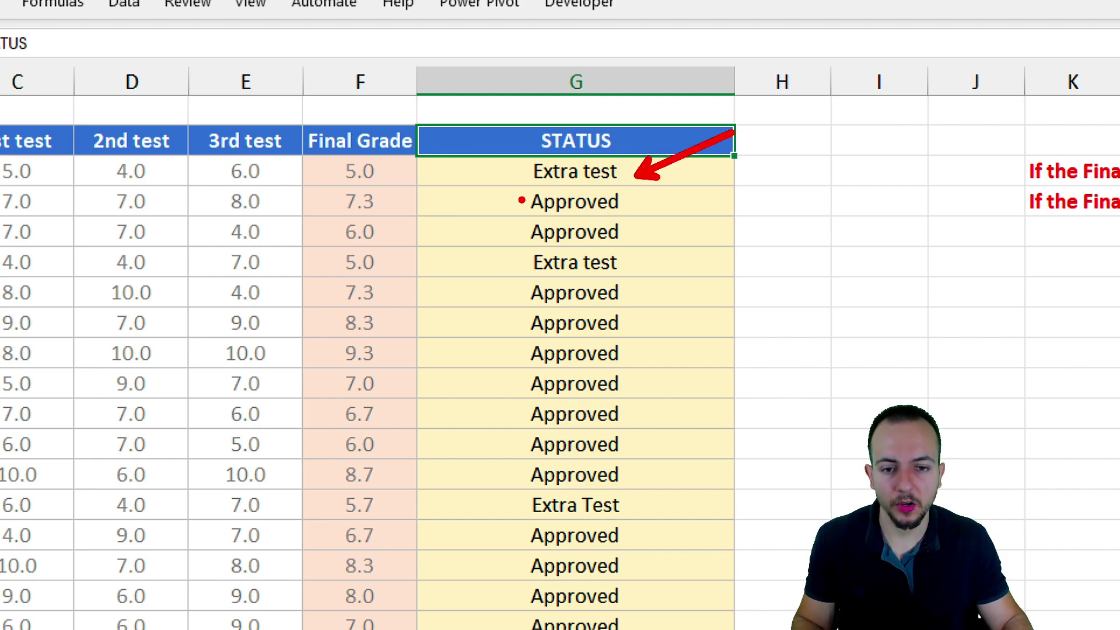
{"action": "mouse_move", "coordinate": [372, 155]}
{"action": "left_mouse_down"}
{"action": "mouse_move", "coordinate": [295, 239]}
{"action": "mouse_move", "coordinate": [424, 192]}
{"action": "mouse_move", "coordinate": [365, 153]}
{"action": "left_mouse_up"}
{"action": "left_click_drag", "start_coordinate": [440, 283], "coordinate": [504, 326]}
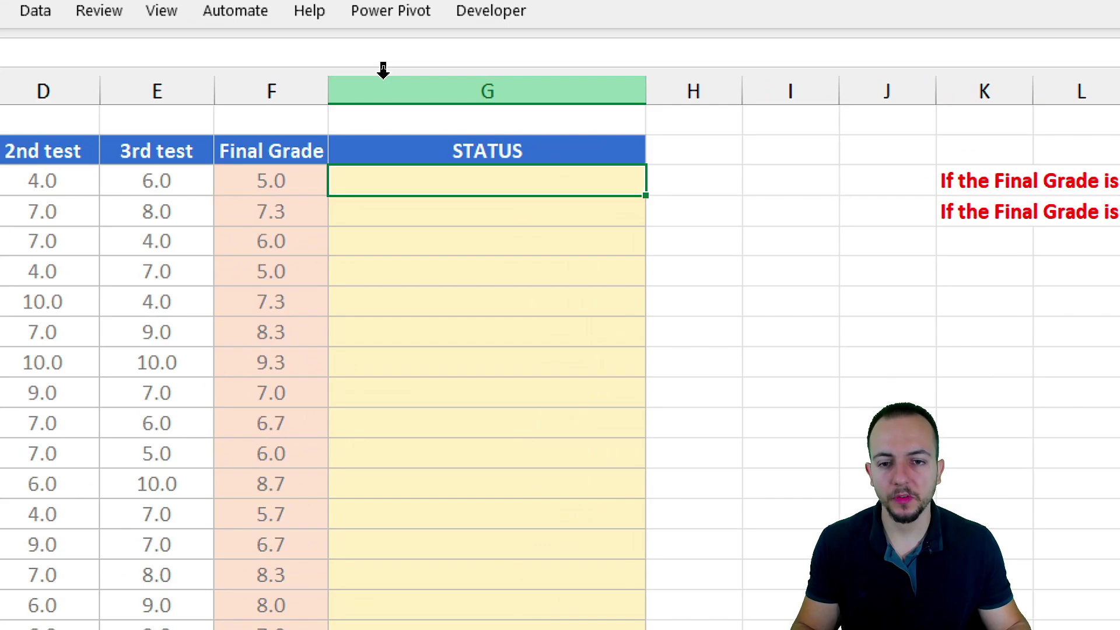
{"action": "left_click", "coordinate": [384, 76]}
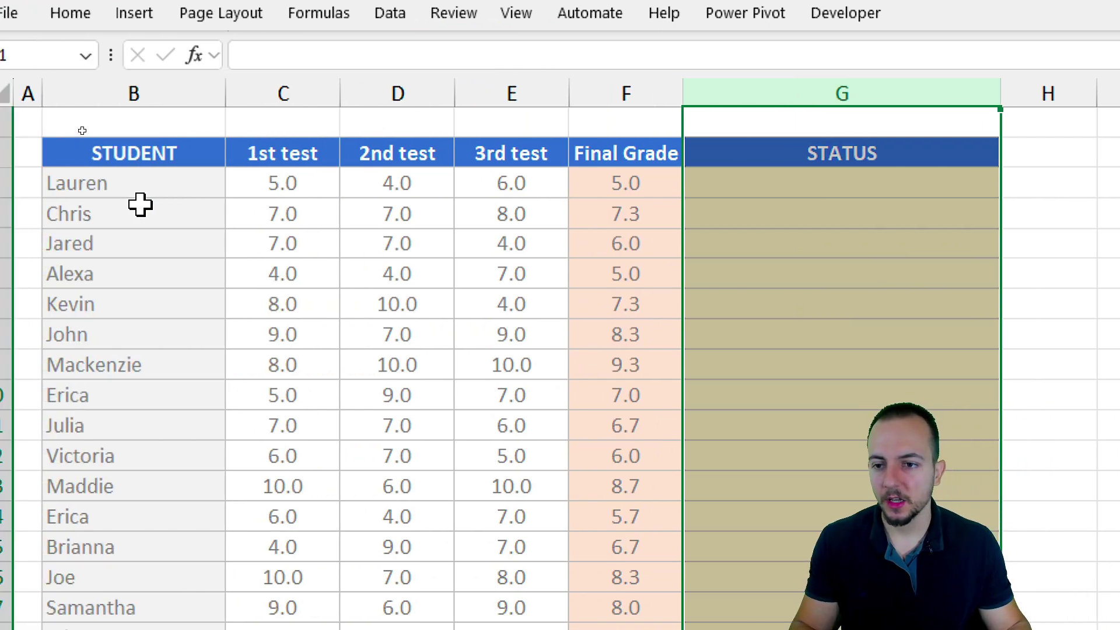
{"action": "left_click", "coordinate": [137, 94]}
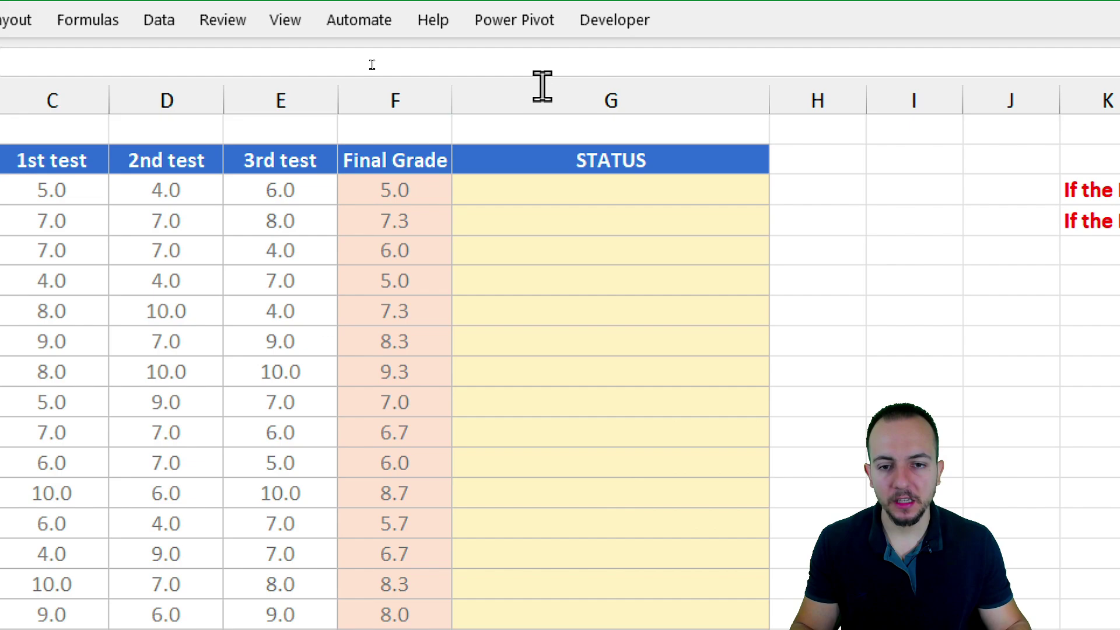
{"action": "left_click", "coordinate": [629, 94]}
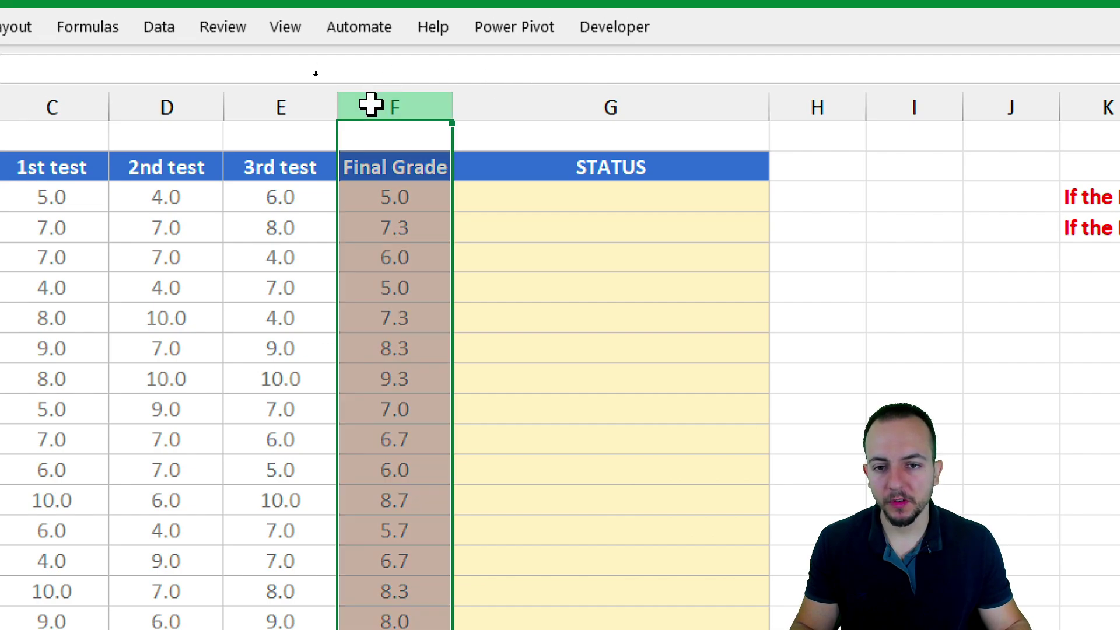
{"action": "double_click", "coordinate": [425, 192]}
{"action": "left_click_drag", "start_coordinate": [320, 197], "coordinate": [201, 233]}
{"action": "key", "text": "Escape"}
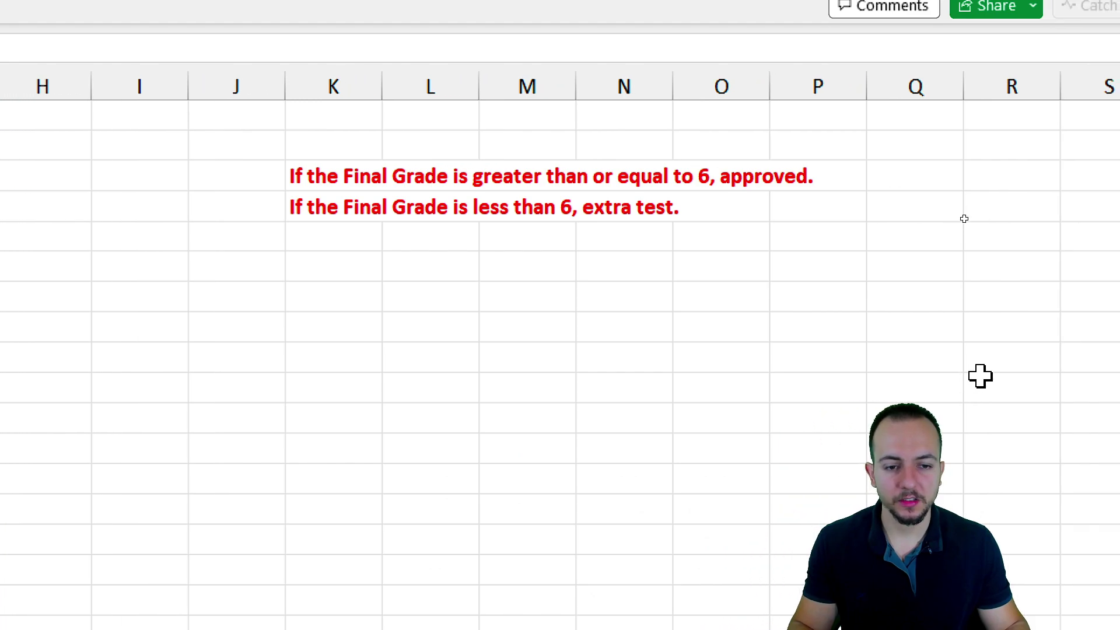
{"action": "left_click_drag", "start_coordinate": [646, 232], "coordinate": [715, 342]}
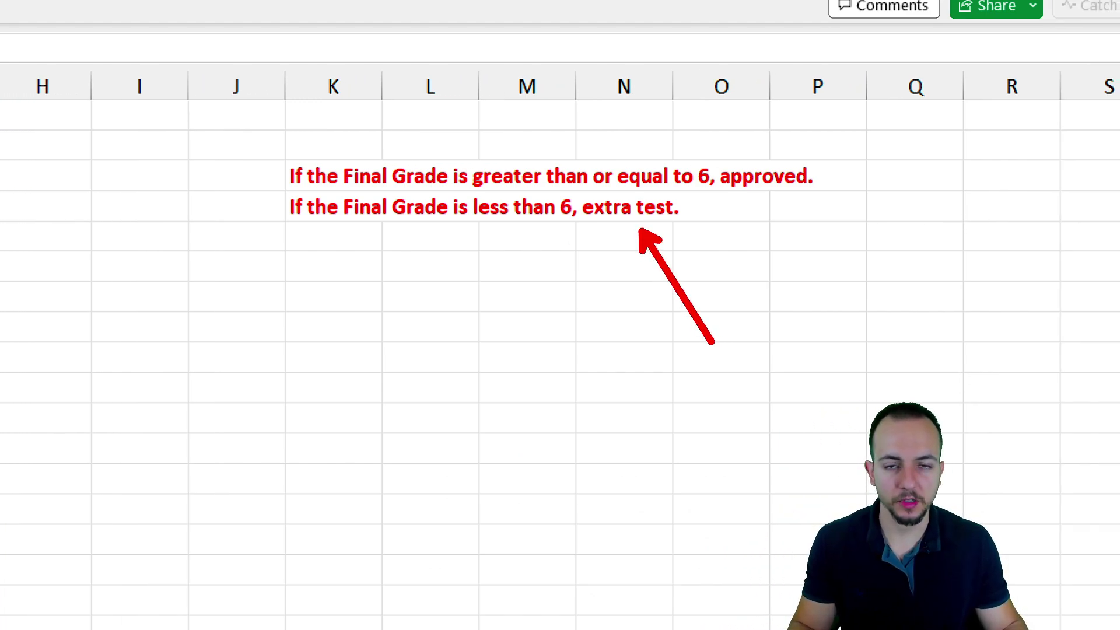
{"action": "left_click_drag", "start_coordinate": [791, 166], "coordinate": [927, 111]}
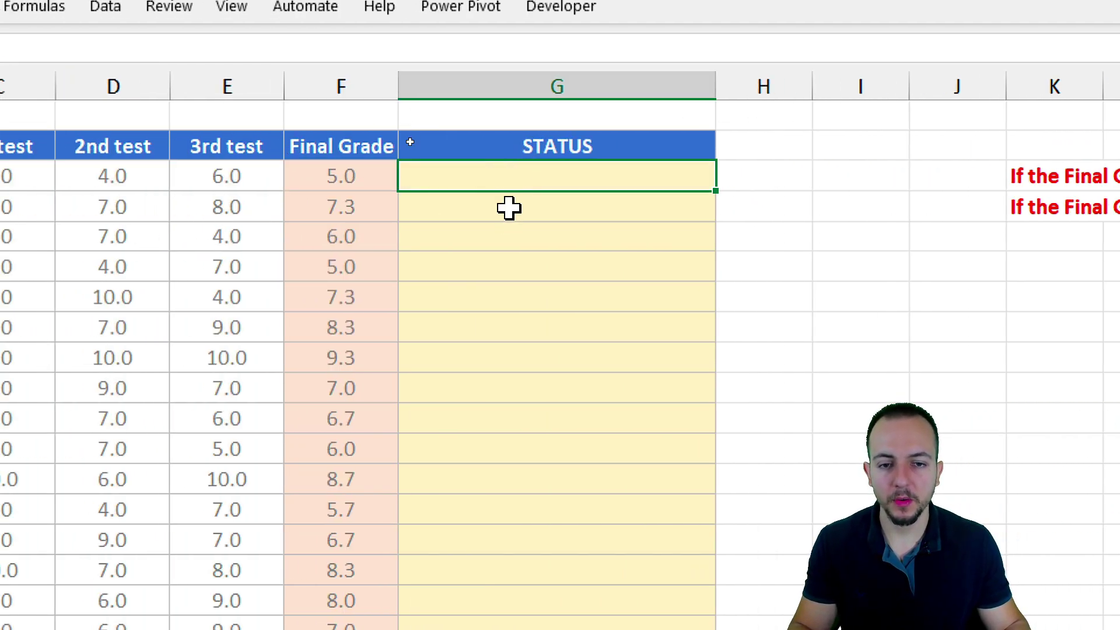
Step: Enter "Extra Test" as the status in G3 and "Approved" in G4 by hand, based on the final grades
{"action": "left_click", "coordinate": [382, 181]}
{"action": "left_click", "coordinate": [420, 180]}
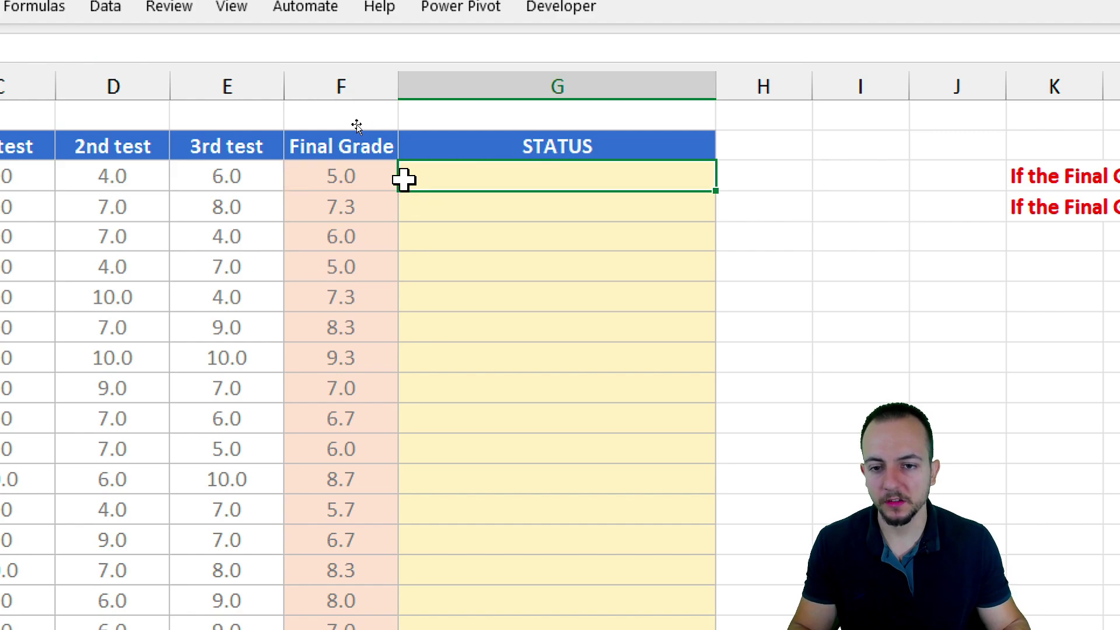
{"action": "left_click", "coordinate": [382, 176]}
{"action": "left_click", "coordinate": [458, 178]}
{"action": "type", "text": "E"}
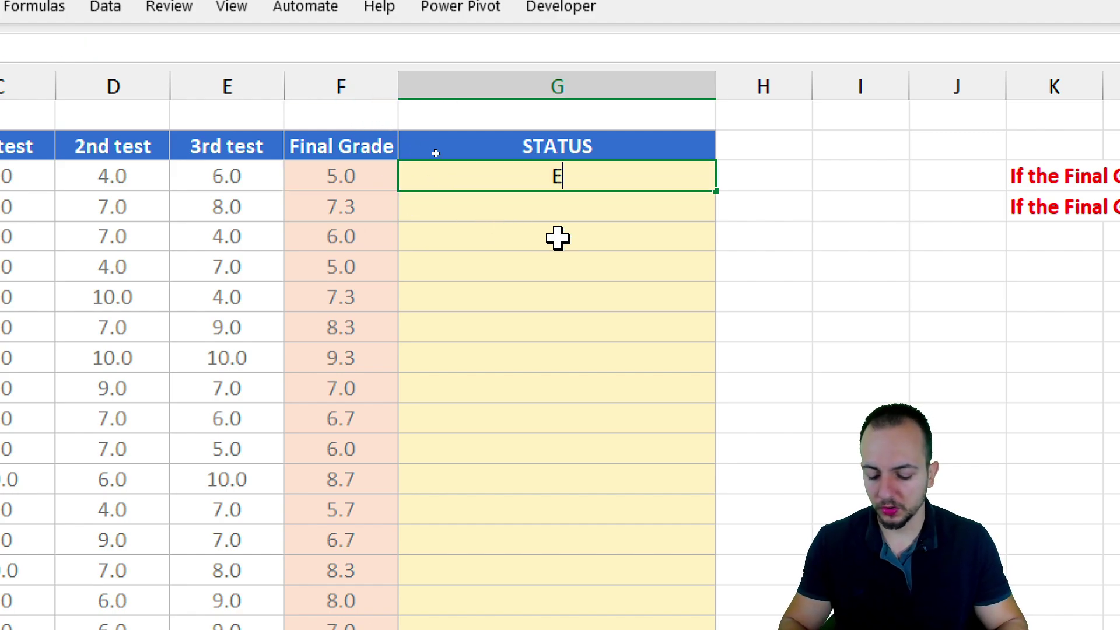
{"action": "type", "text": "xtra Test"}
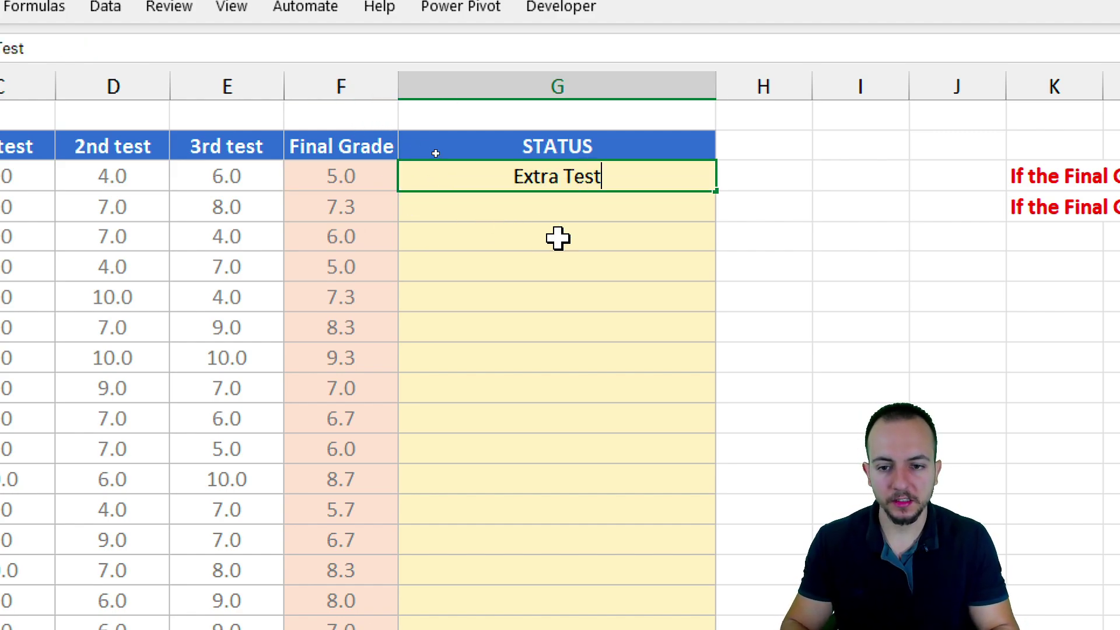
{"action": "key", "text": "Return"}
{"action": "type", "text": "Approved"}
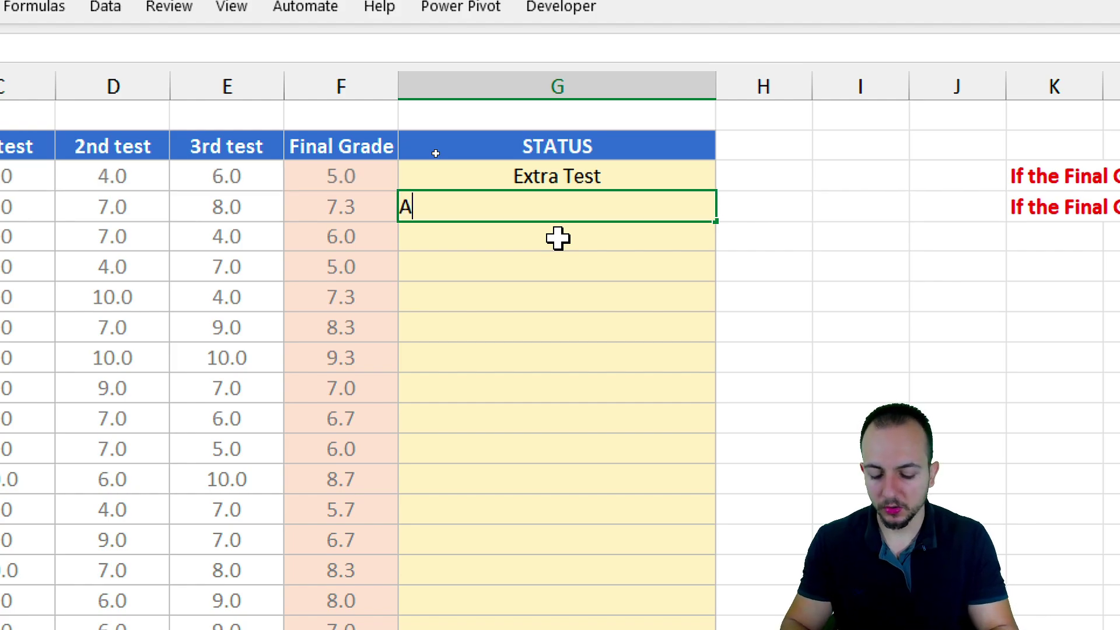
{"action": "key", "text": "Return"}
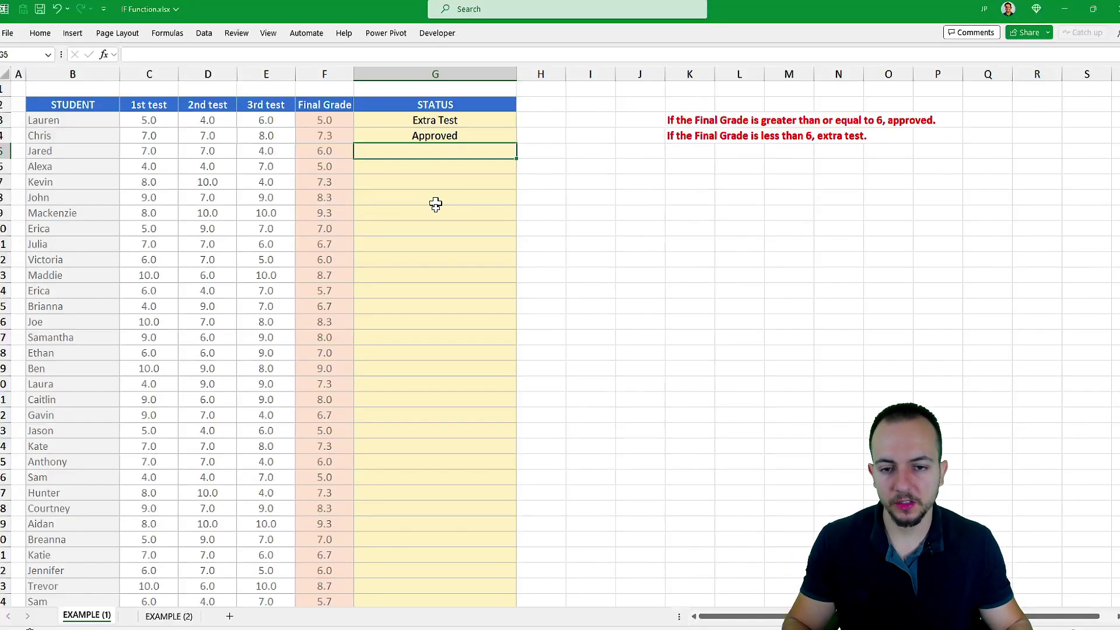
Step: Clear the manually entered statuses from cells G3:G5
{"action": "scroll", "coordinate": [560, 448], "scroll_direction": "down", "scroll_amount": 5}
{"action": "scroll", "coordinate": [560, 448], "scroll_direction": "up", "scroll_amount": 4}
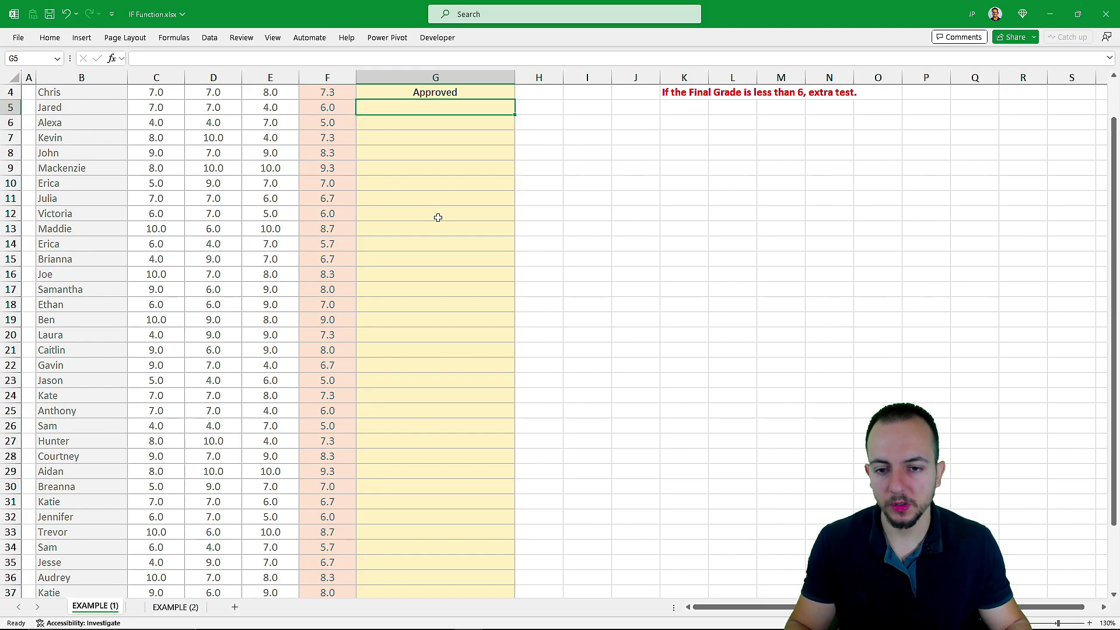
{"action": "scroll", "coordinate": [438, 217], "scroll_direction": "up", "scroll_amount": 1}
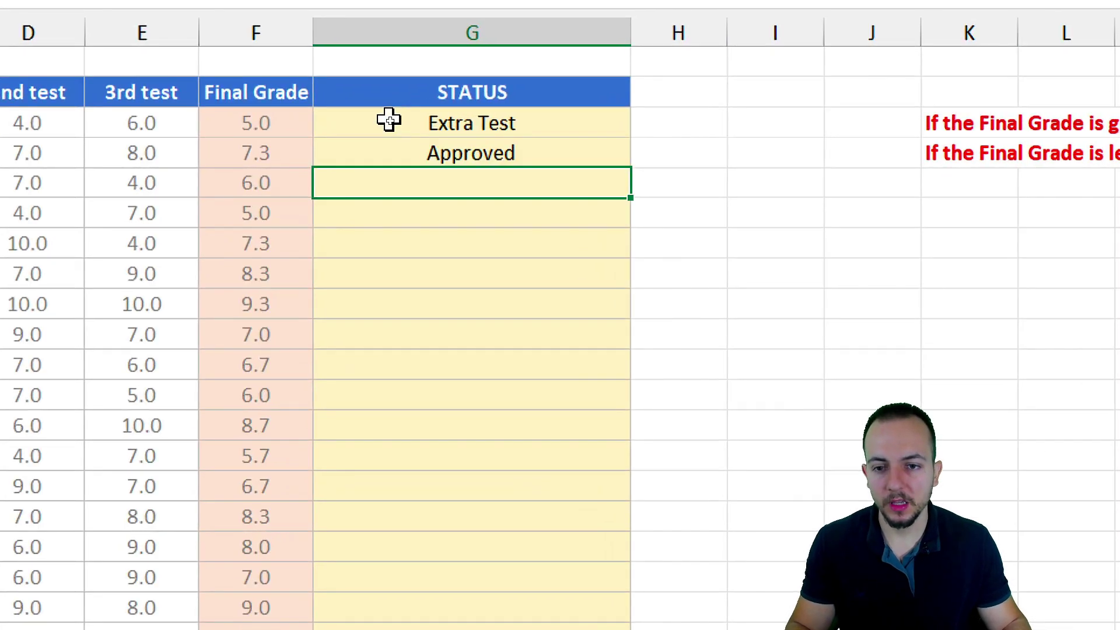
{"action": "left_click_drag", "start_coordinate": [389, 121], "coordinate": [382, 365]}
{"action": "left_click_drag", "start_coordinate": [513, 130], "coordinate": [507, 184]}
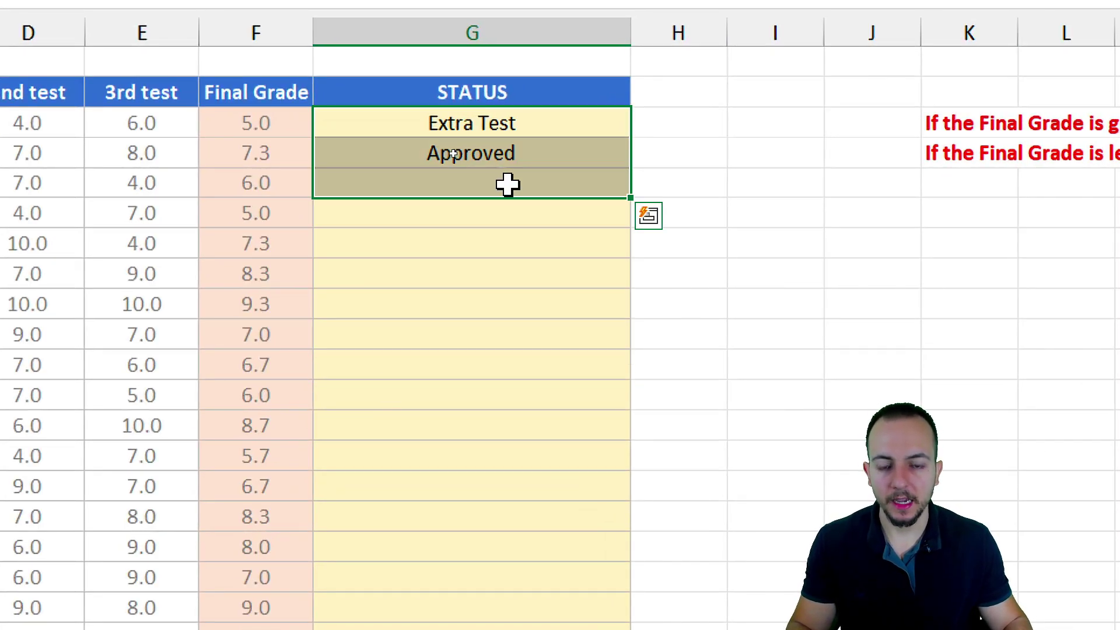
{"action": "key", "text": "Delete"}
Step: Start an IF formula in G3 with the logical test F3>=6, referencing the first student's final grade
{"action": "type", "text": "=if"}
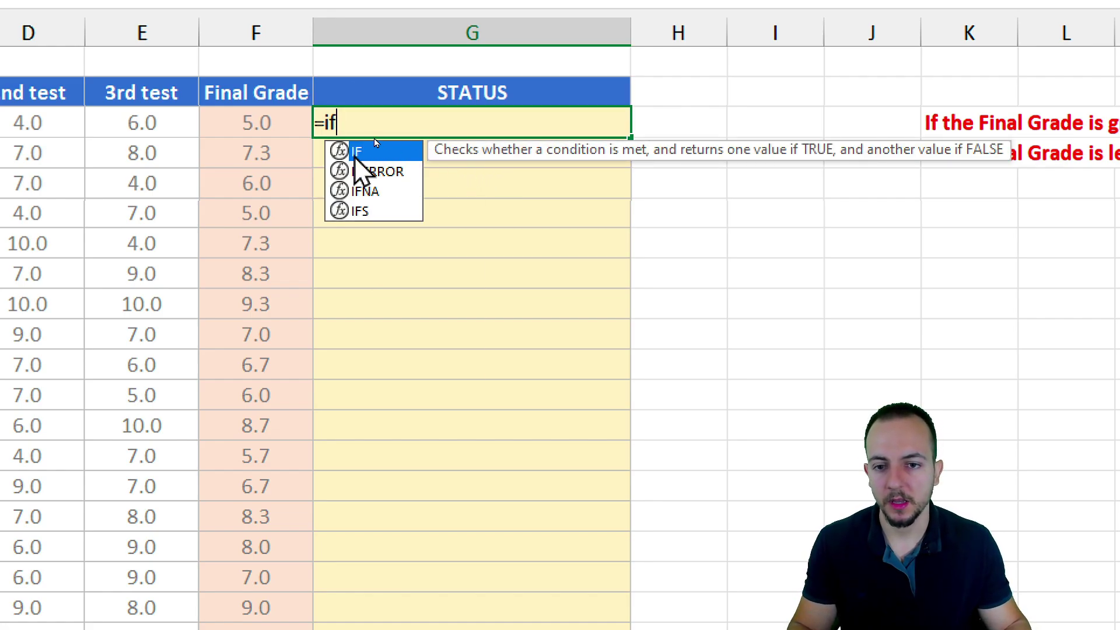
{"action": "double_click", "coordinate": [390, 153]}
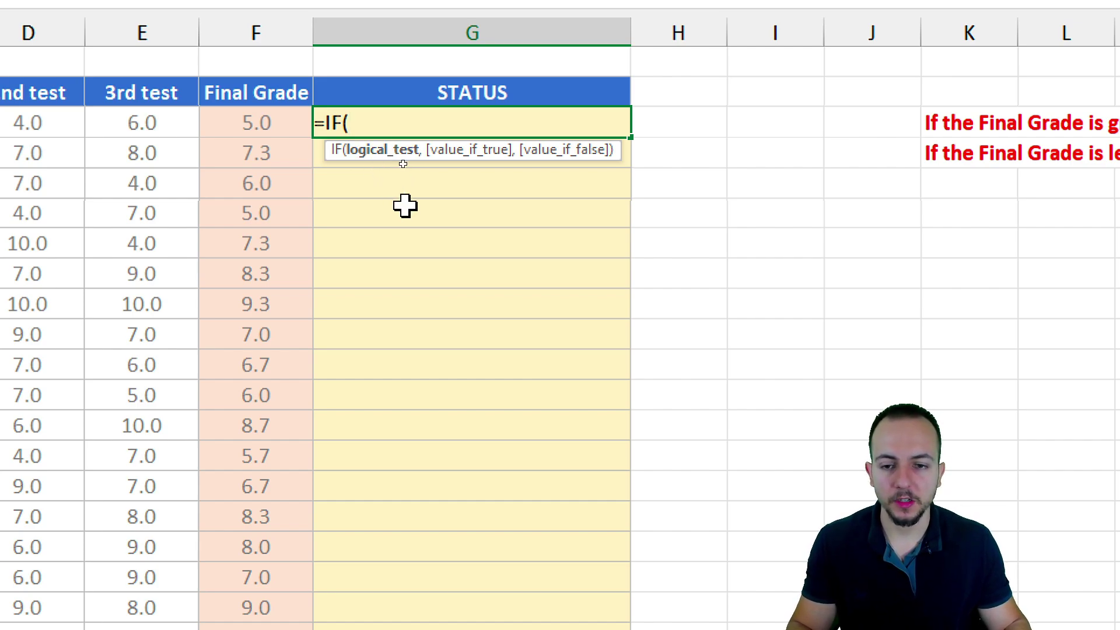
{"action": "left_click_drag", "start_coordinate": [396, 168], "coordinate": [404, 261]}
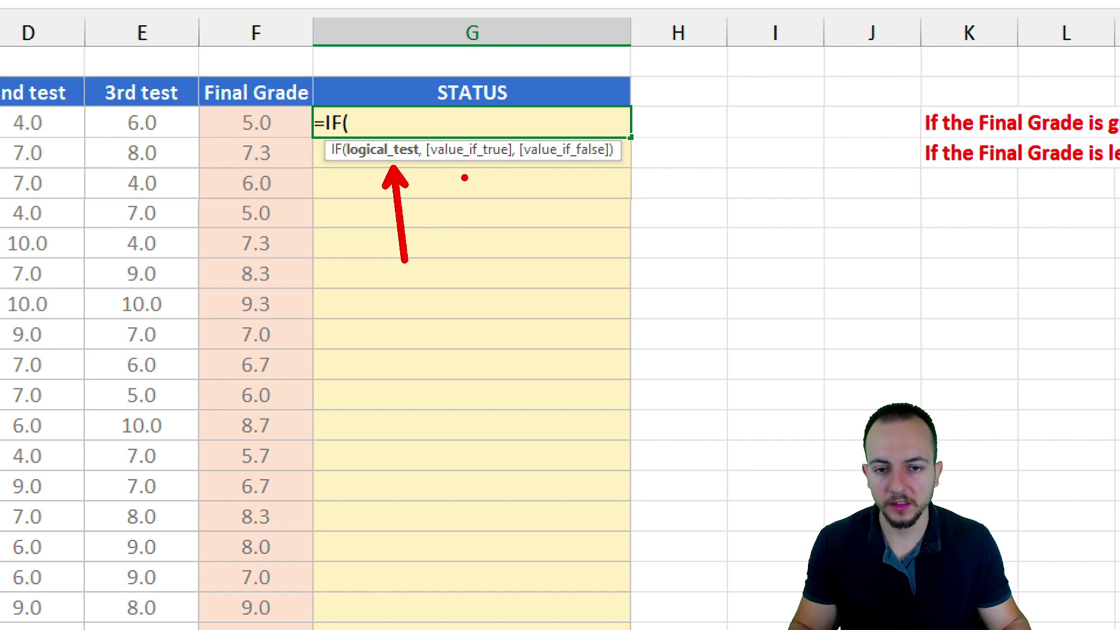
{"action": "left_click_drag", "start_coordinate": [471, 170], "coordinate": [471, 306]}
{"action": "left_click_drag", "start_coordinate": [572, 170], "coordinate": [572, 347]}
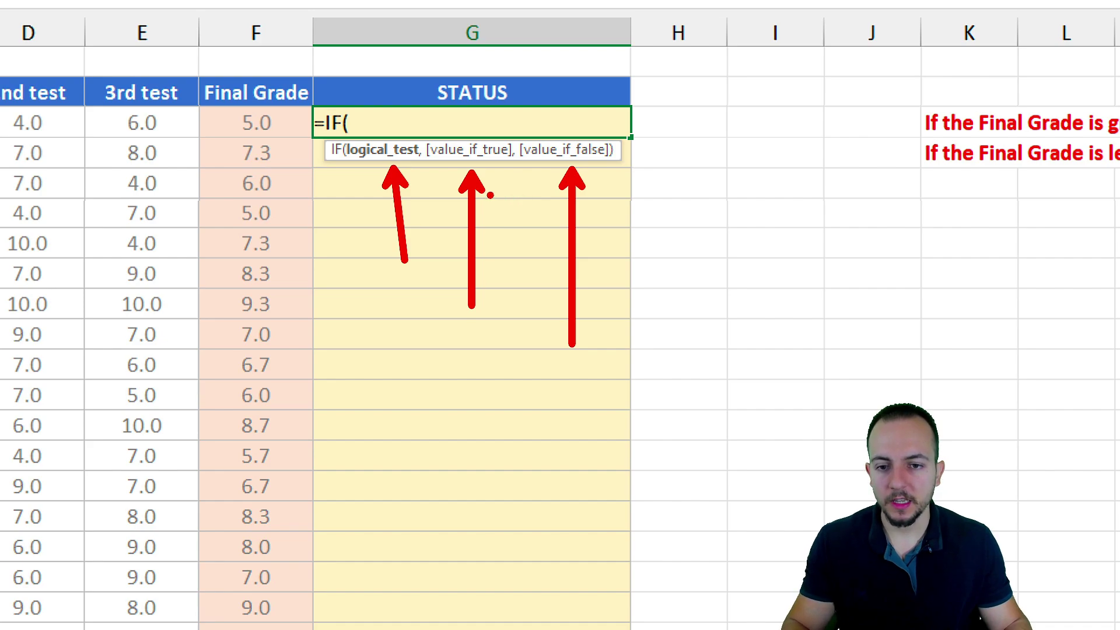
{"action": "key", "text": "Escape"}
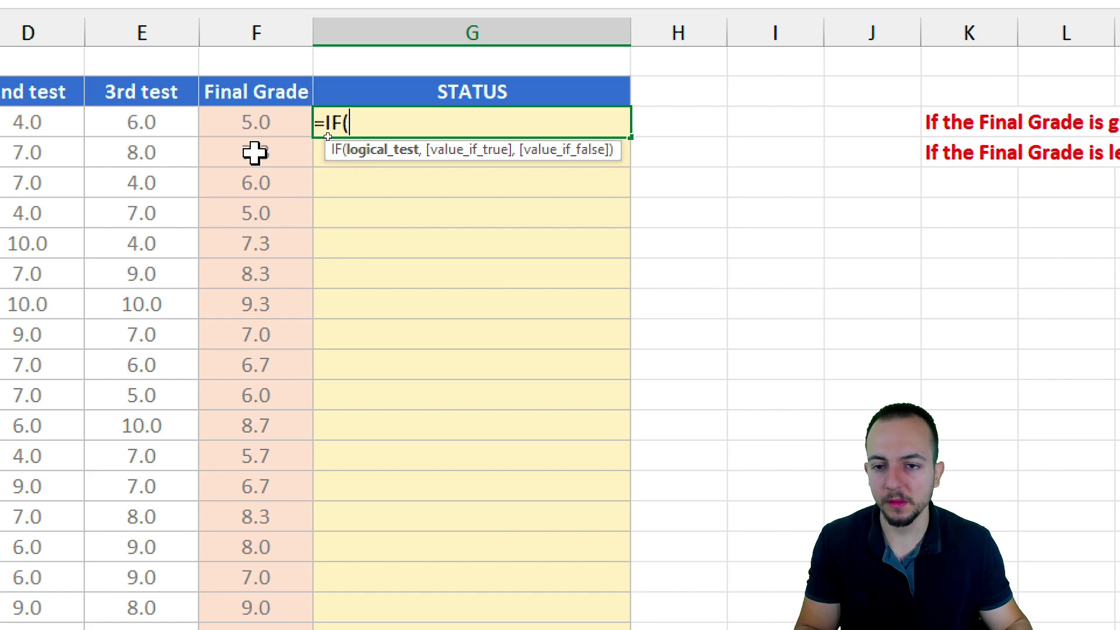
{"action": "left_click", "coordinate": [271, 124]}
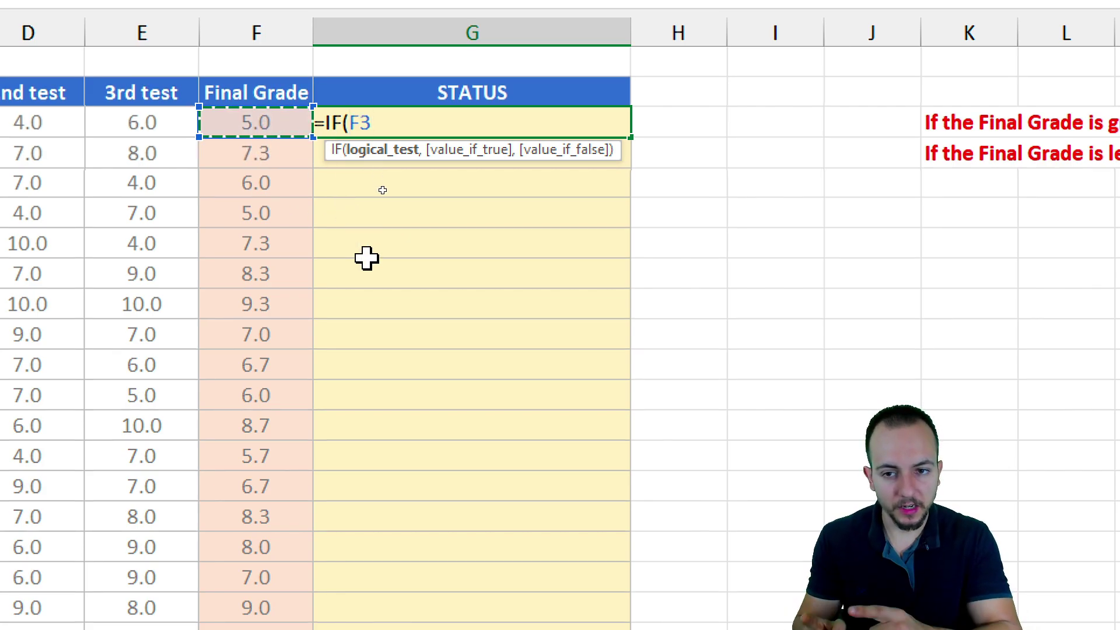
{"action": "type", "text": ">"}
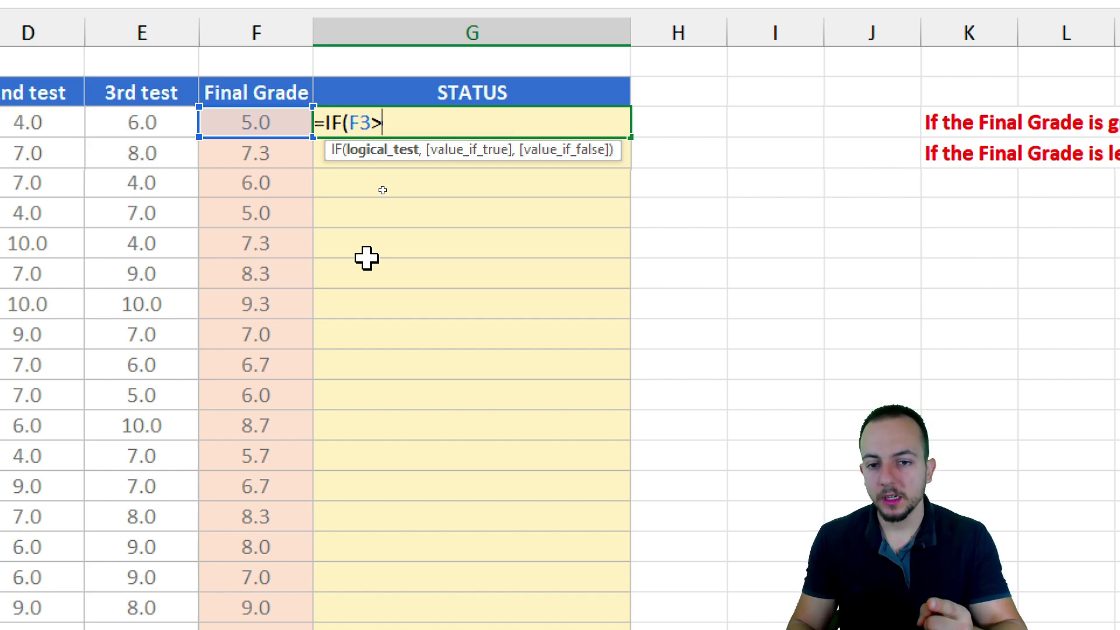
{"action": "type", "text": "=6"}
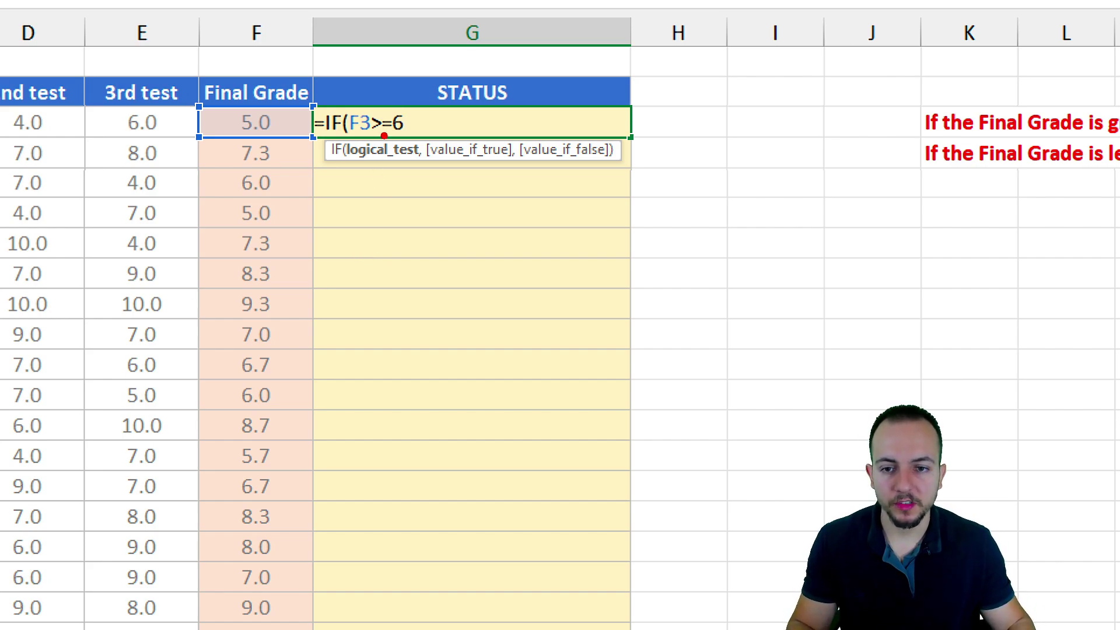
{"action": "mouse_move", "coordinate": [362, 104]}
{"action": "left_mouse_down"}
{"action": "mouse_move", "coordinate": [398, 139]}
{"action": "mouse_move", "coordinate": [445, 220]}
{"action": "left_mouse_up"}
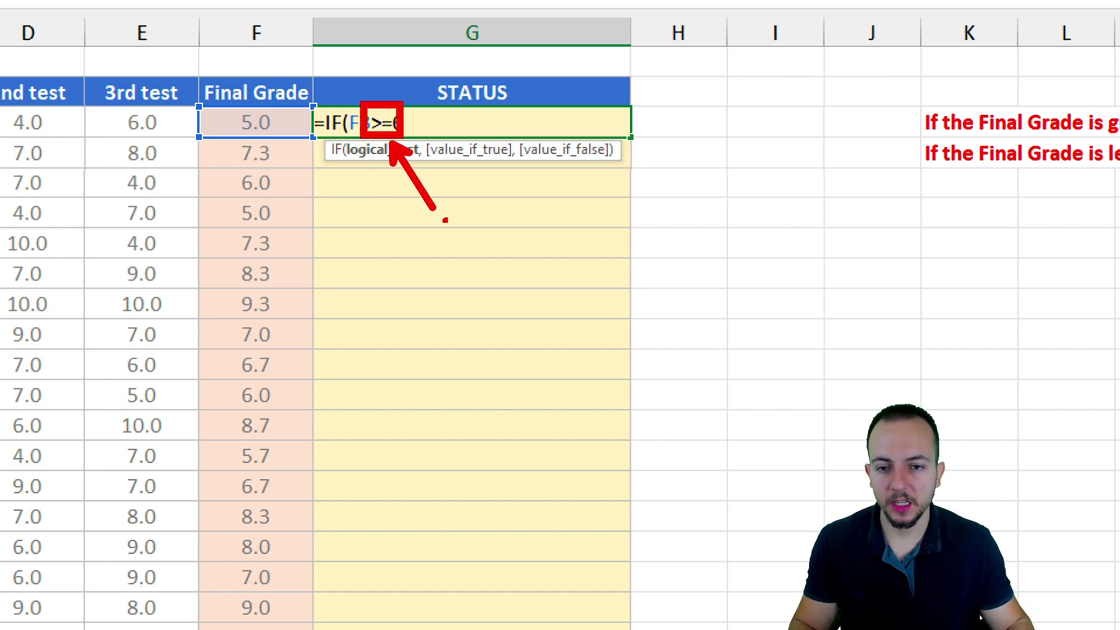
{"action": "key", "text": "e"}
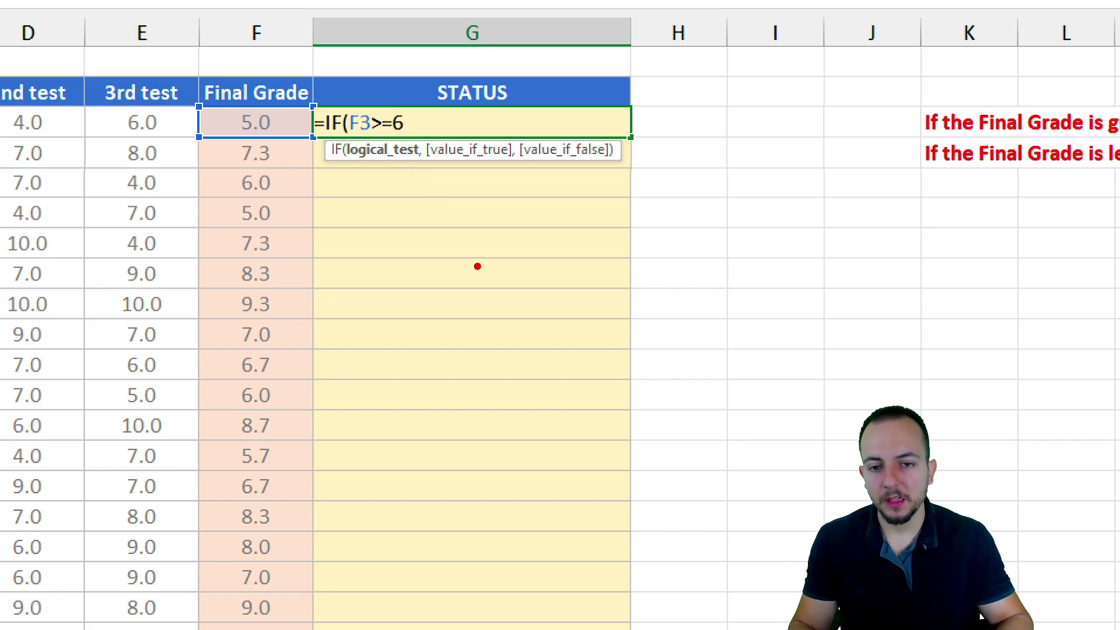
{"action": "mouse_move", "coordinate": [424, 204]}
{"action": "left_mouse_down"}
{"action": "mouse_move", "coordinate": [514, 248]}
{"action": "mouse_move", "coordinate": [402, 317]}
{"action": "left_mouse_up"}
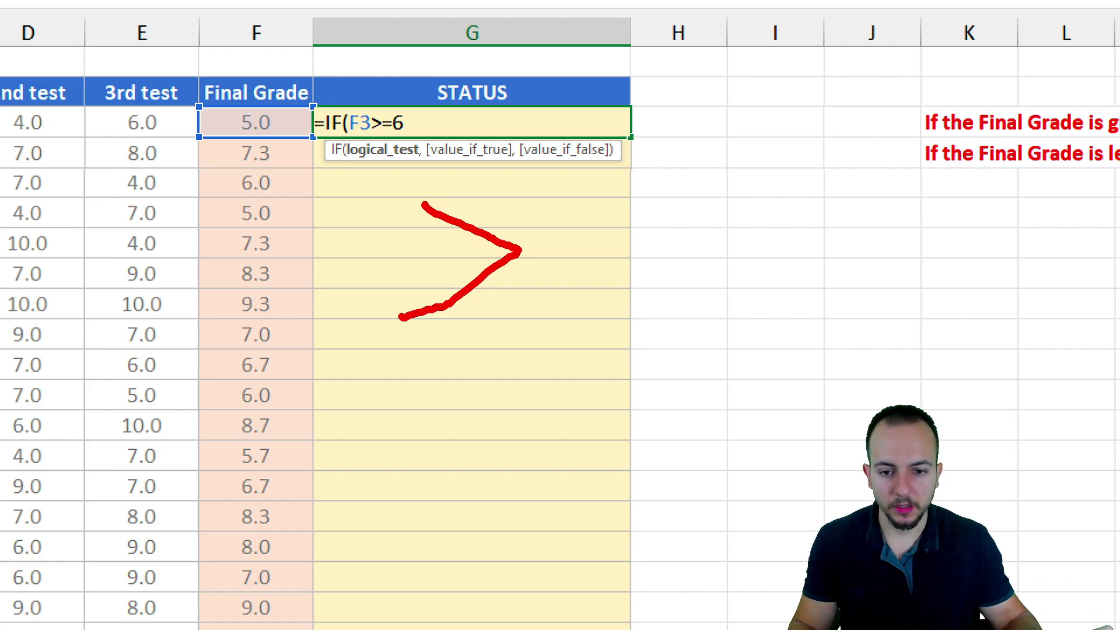
{"action": "mouse_move", "coordinate": [480, 357]}
{"action": "left_mouse_down"}
{"action": "mouse_move", "coordinate": [389, 399]}
{"action": "mouse_move", "coordinate": [484, 475]}
{"action": "left_mouse_up"}
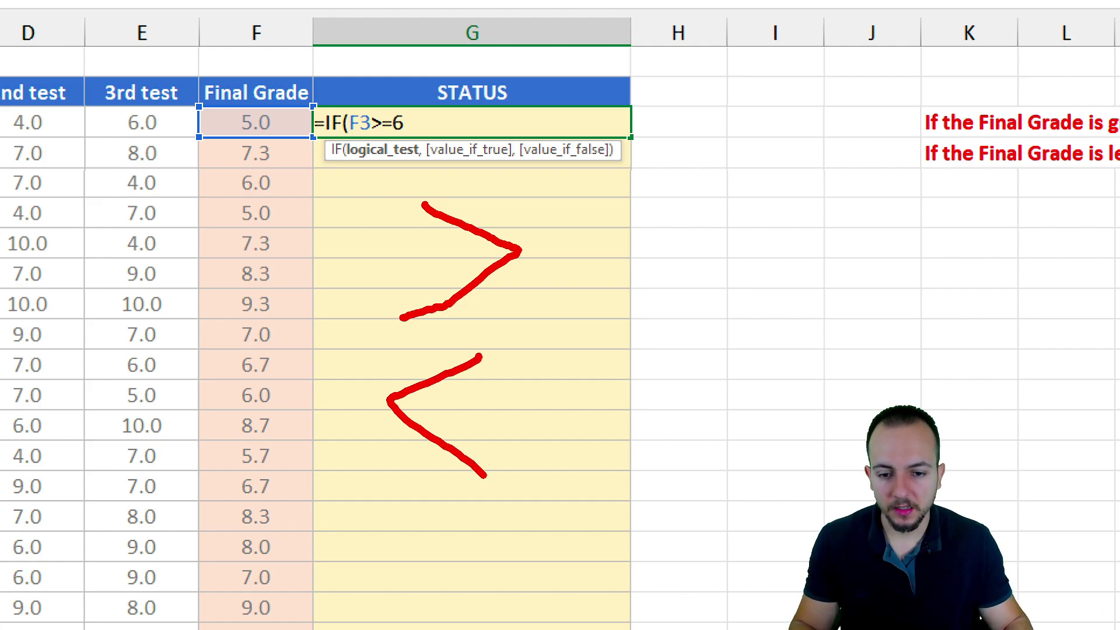
{"action": "left_click_drag", "start_coordinate": [413, 576], "coordinate": [525, 587]}
{"action": "left_click_drag", "start_coordinate": [415, 533], "coordinate": [501, 533]}
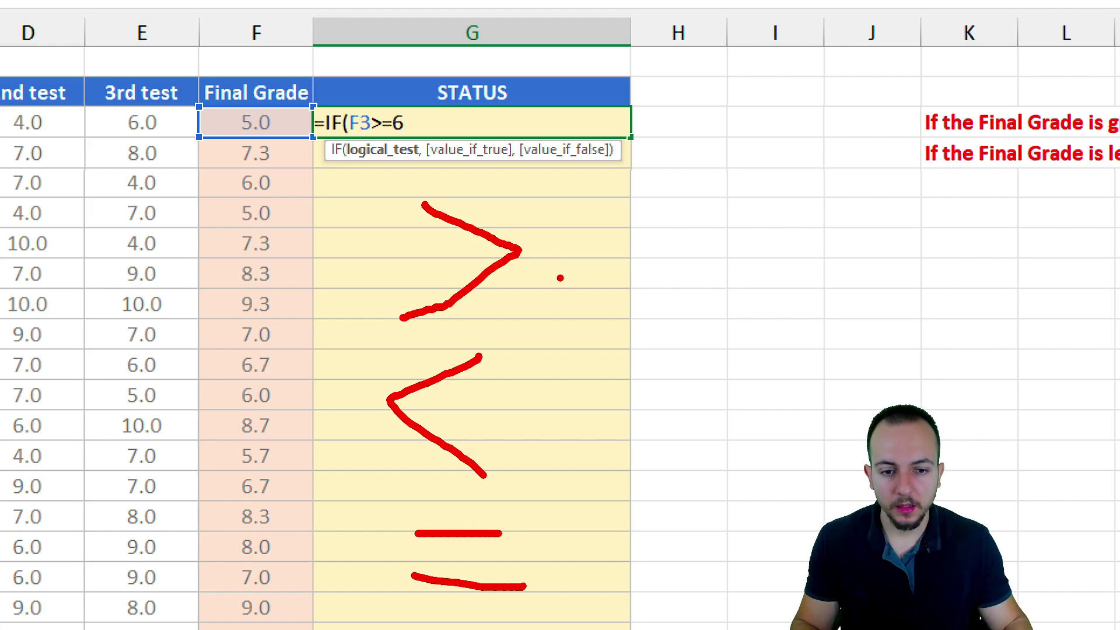
{"action": "left_click_drag", "start_coordinate": [558, 278], "coordinate": [681, 278]}
{"action": "left_click_drag", "start_coordinate": [567, 239], "coordinate": [693, 239]}
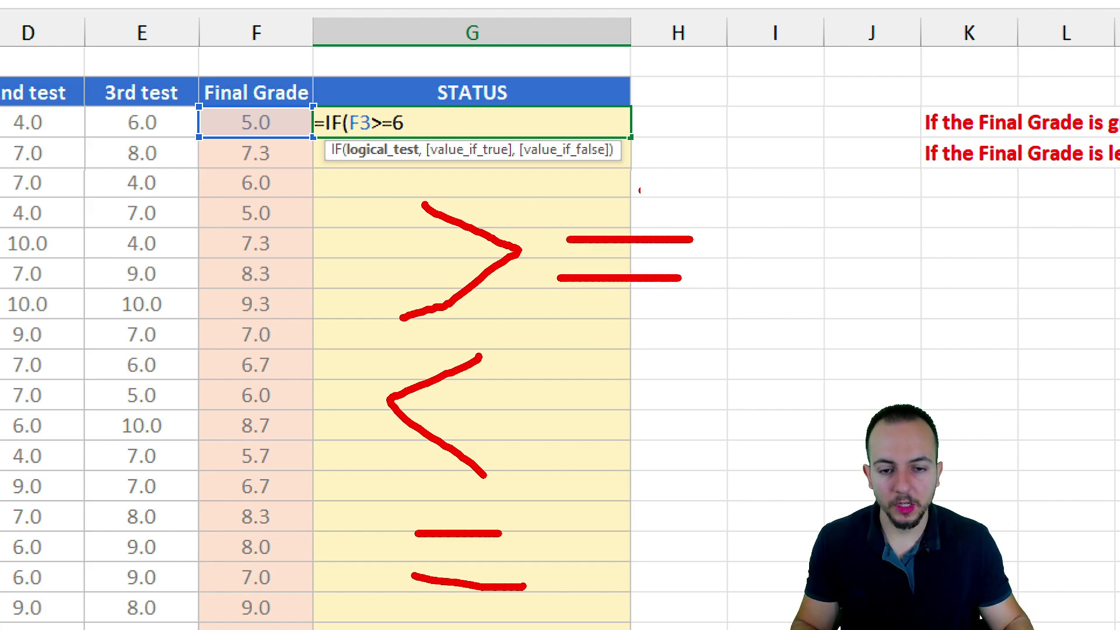
{"action": "left_click_drag", "start_coordinate": [505, 211], "coordinate": [595, 140]}
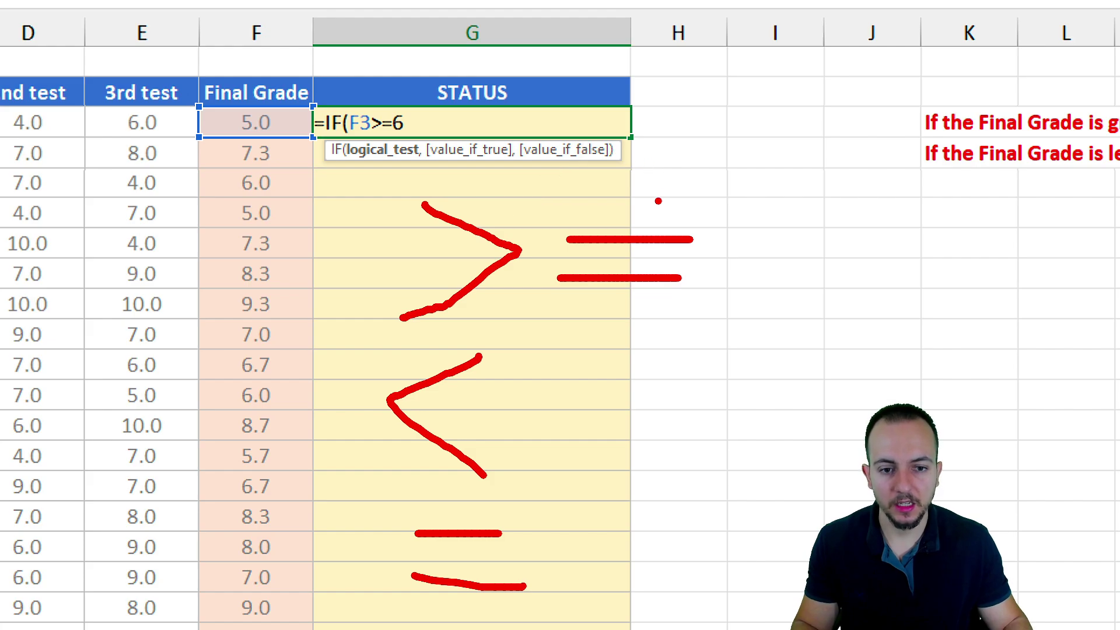
{"action": "left_click_drag", "start_coordinate": [657, 201], "coordinate": [742, 125]}
{"action": "left_click_drag", "start_coordinate": [491, 204], "coordinate": [539, 111]}
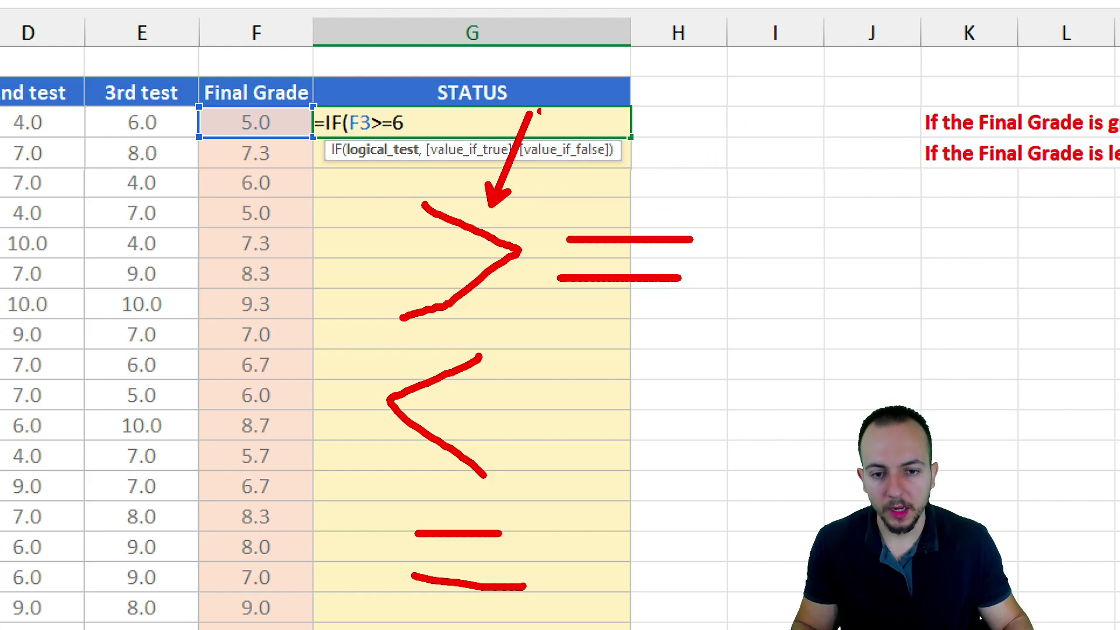
{"action": "left_click_drag", "start_coordinate": [634, 206], "coordinate": [684, 113]}
{"action": "key", "text": "ctrl+z"}
{"action": "key", "text": "ctrl+z"}
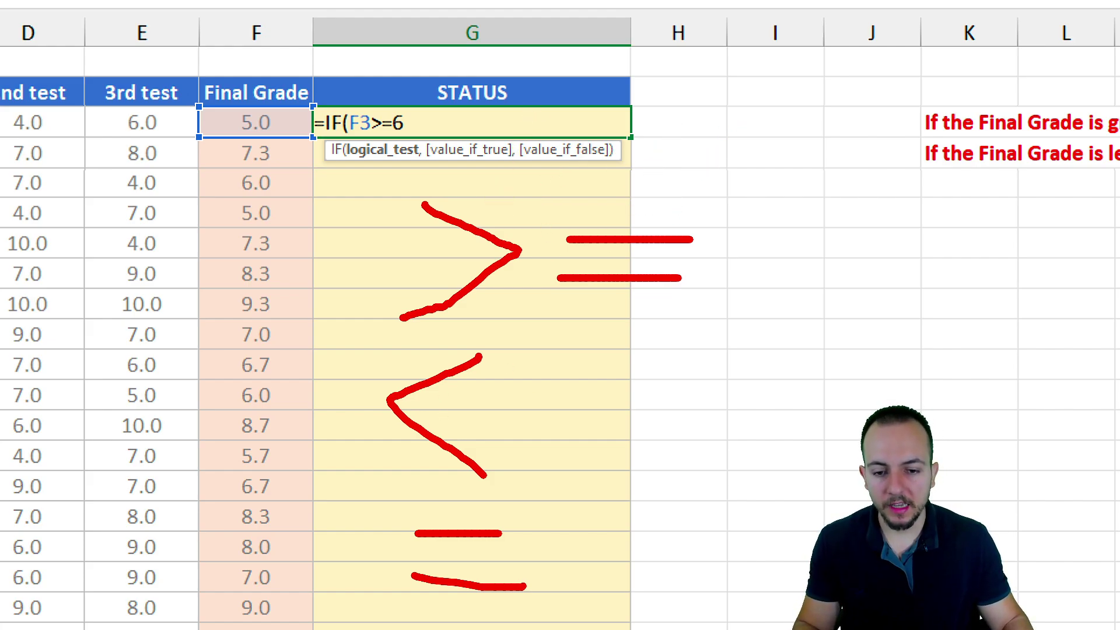
{"action": "left_click_drag", "start_coordinate": [575, 441], "coordinate": [695, 437]}
{"action": "left_click_drag", "start_coordinate": [561, 385], "coordinate": [697, 388]}
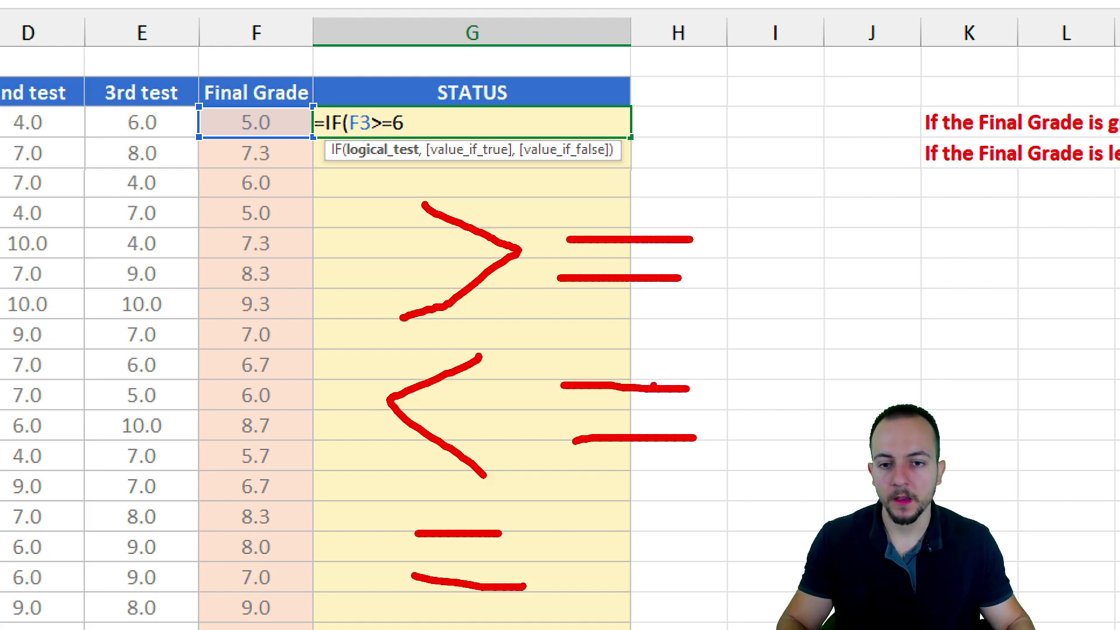
{"action": "key", "text": "Escape"}
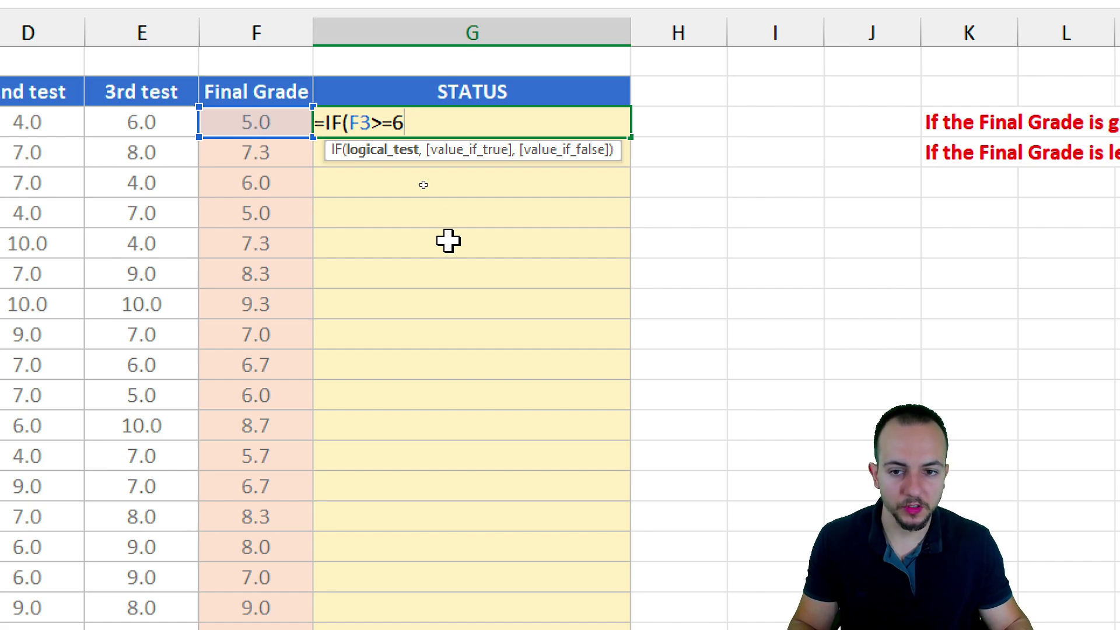
Step: Complete the G3 formula with "Approved" as the value if true and "Extra Test" as the value if false
{"action": "type", "text": ","}
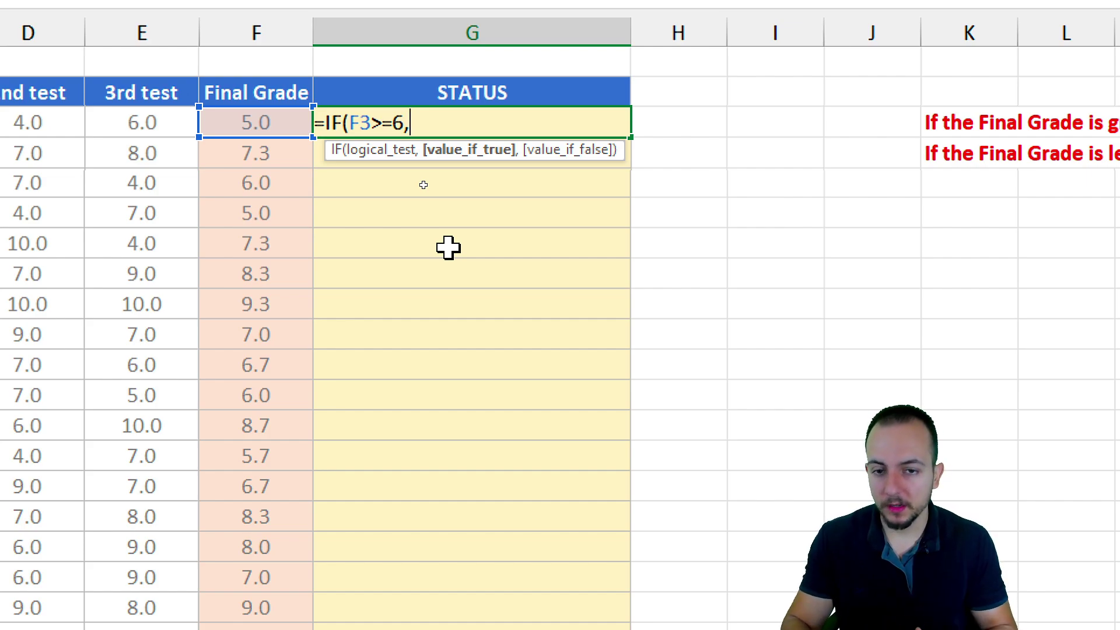
{"action": "type", "text": "\"Approved"}
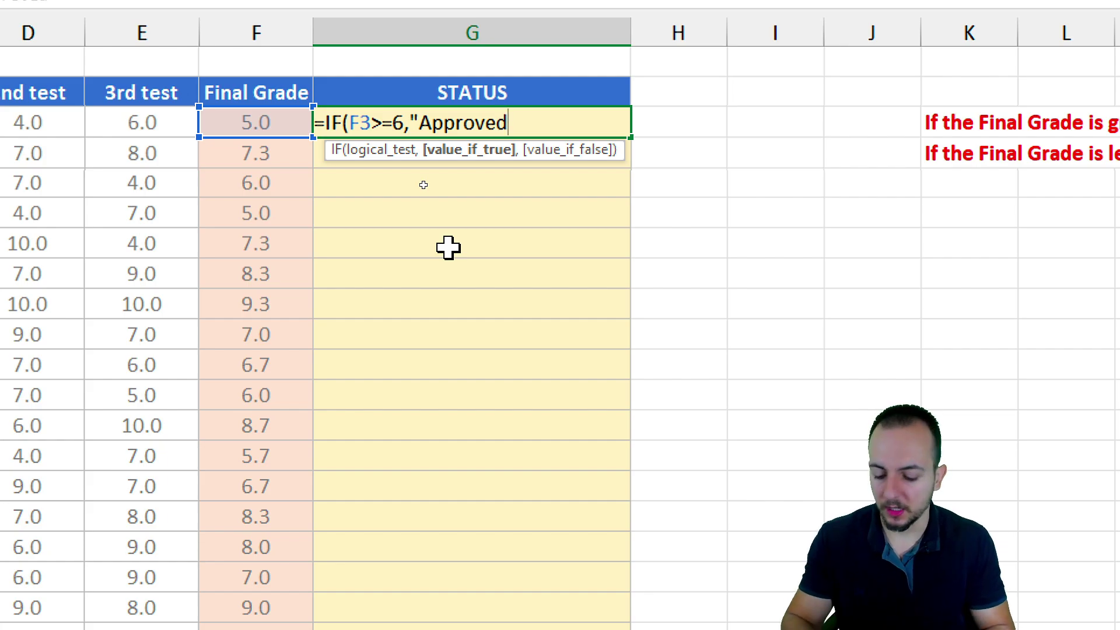
{"action": "type", "text": "\","}
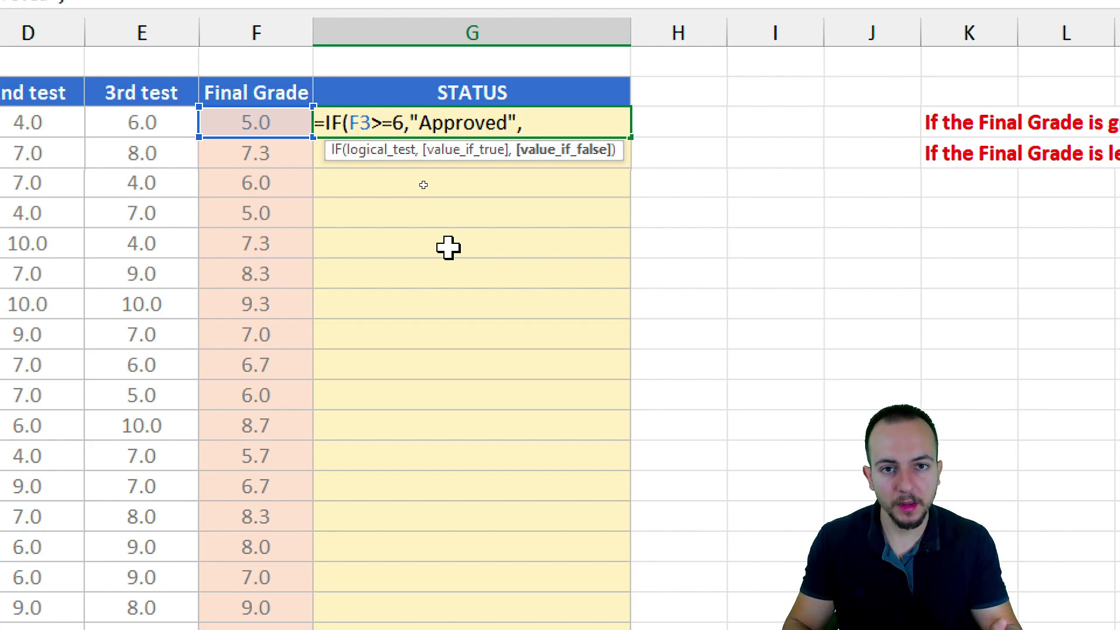
{"action": "type", "text": "\""}
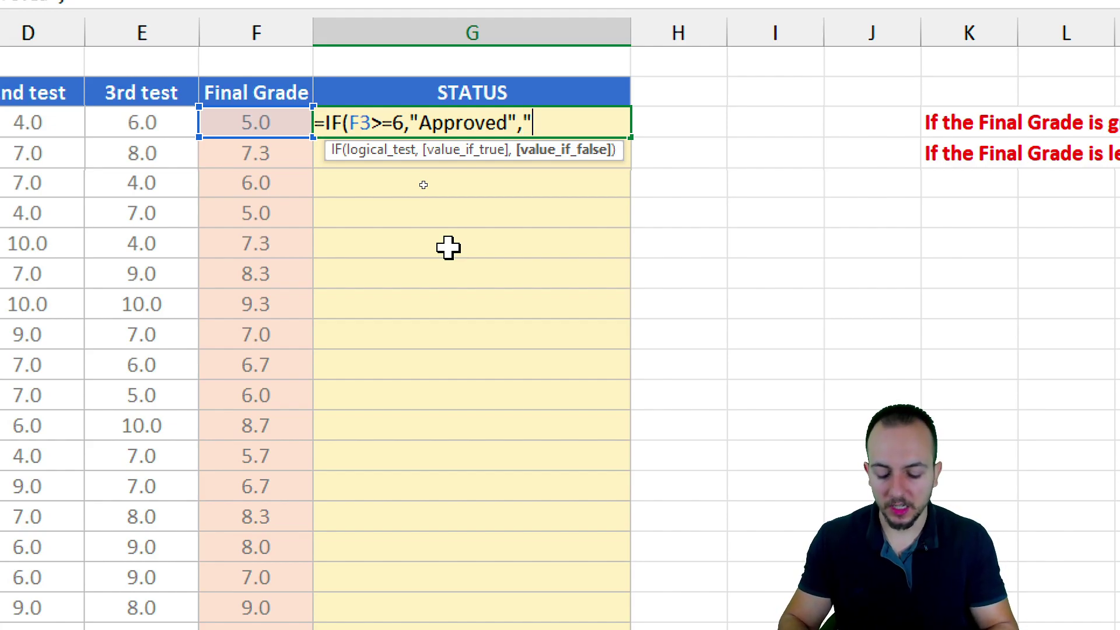
{"action": "type", "text": "Extra Test\""}
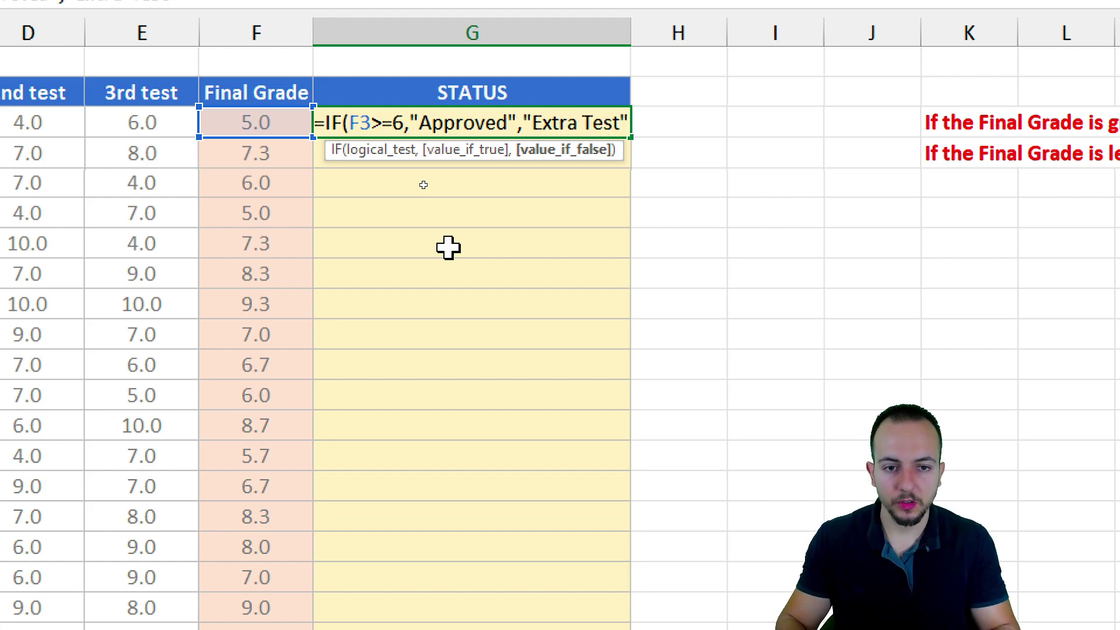
{"action": "type", "text": ")"}
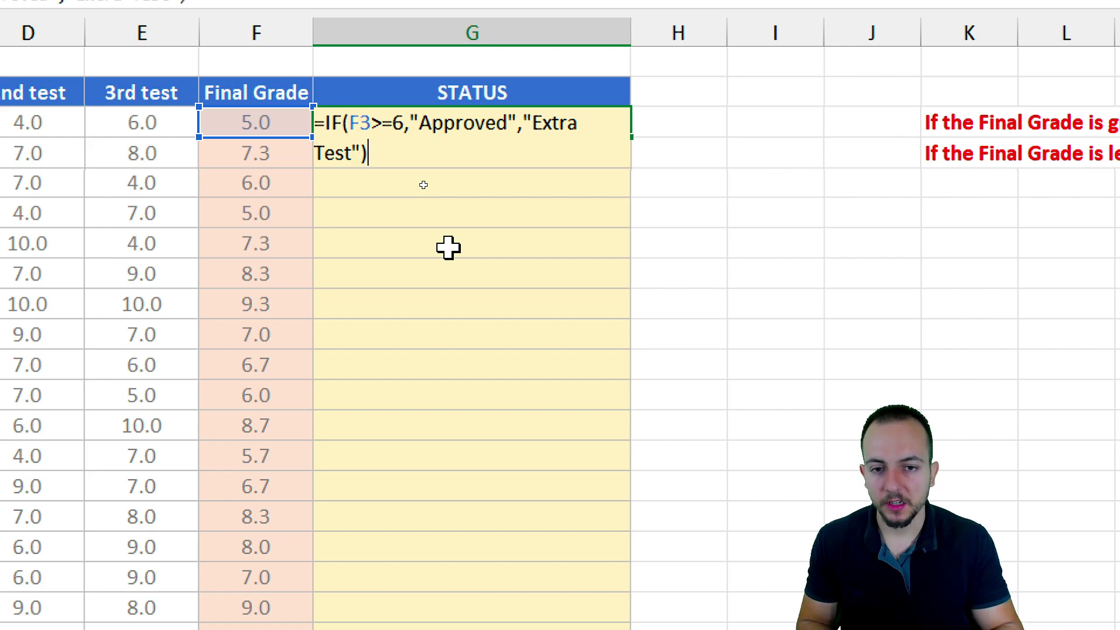
{"action": "key", "text": "Return"}
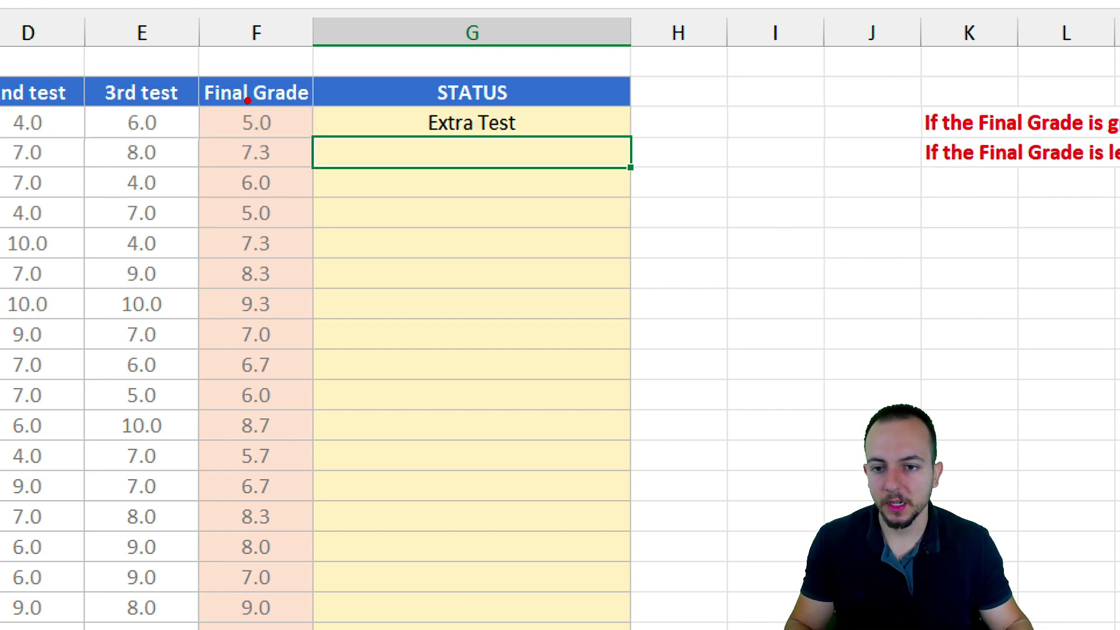
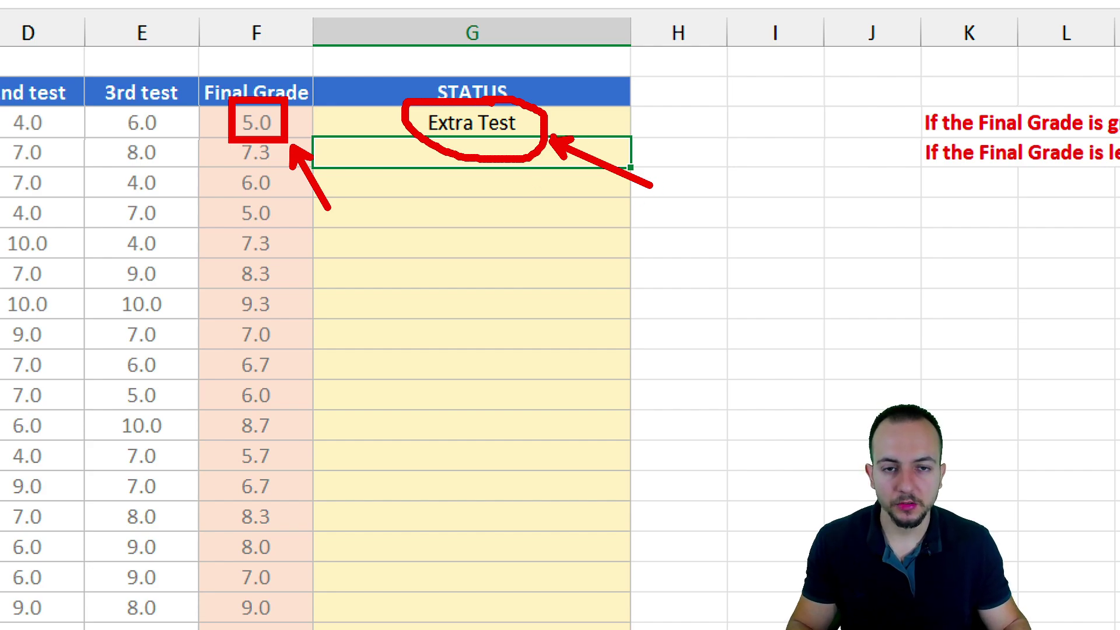
Step: Fill the G3 formula down the STATUS column for all the remaining students
{"action": "left_click", "coordinate": [540, 116]}
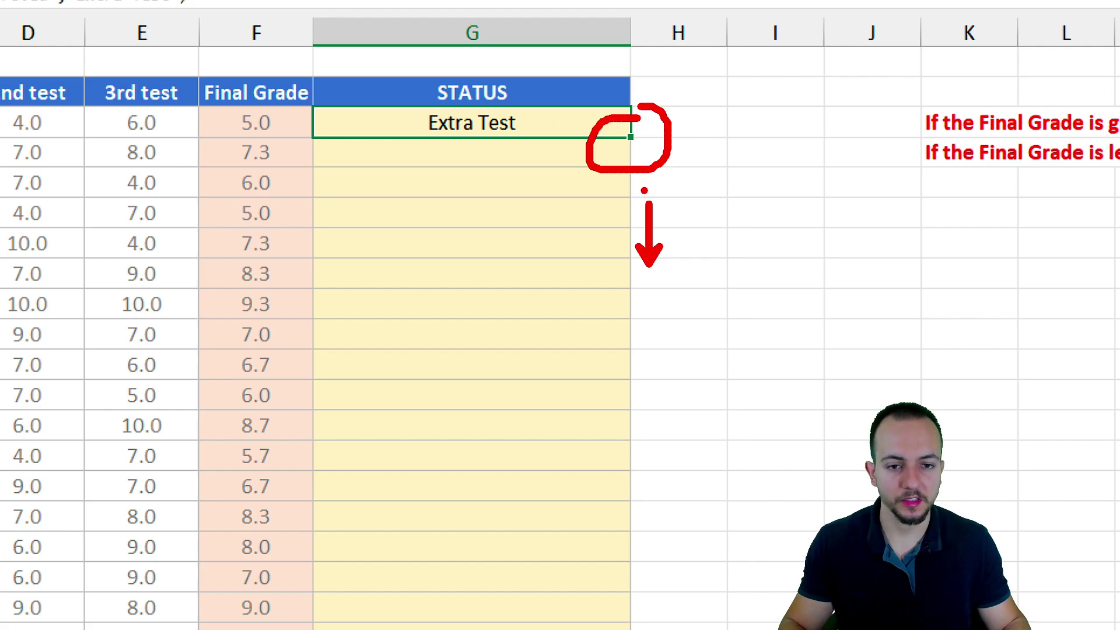
{"action": "left_click_drag", "start_coordinate": [627, 138], "coordinate": [559, 629]}
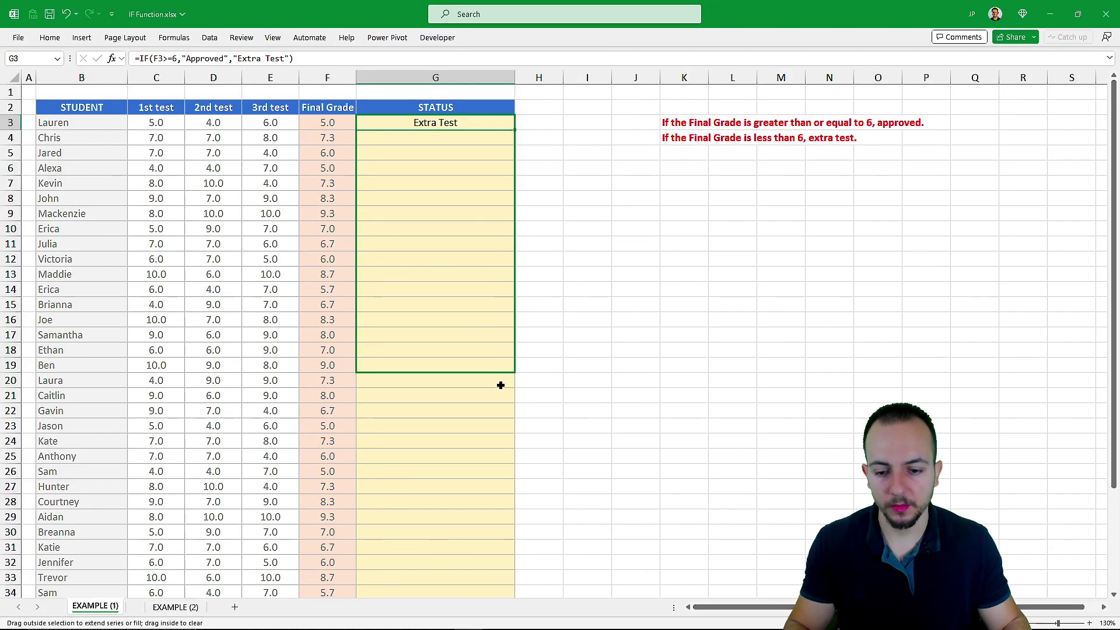
{"action": "left_click_drag", "start_coordinate": [479, 625], "coordinate": [467, 566]}
{"action": "scroll", "coordinate": [440, 142], "scroll_direction": "up", "scroll_amount": 3}
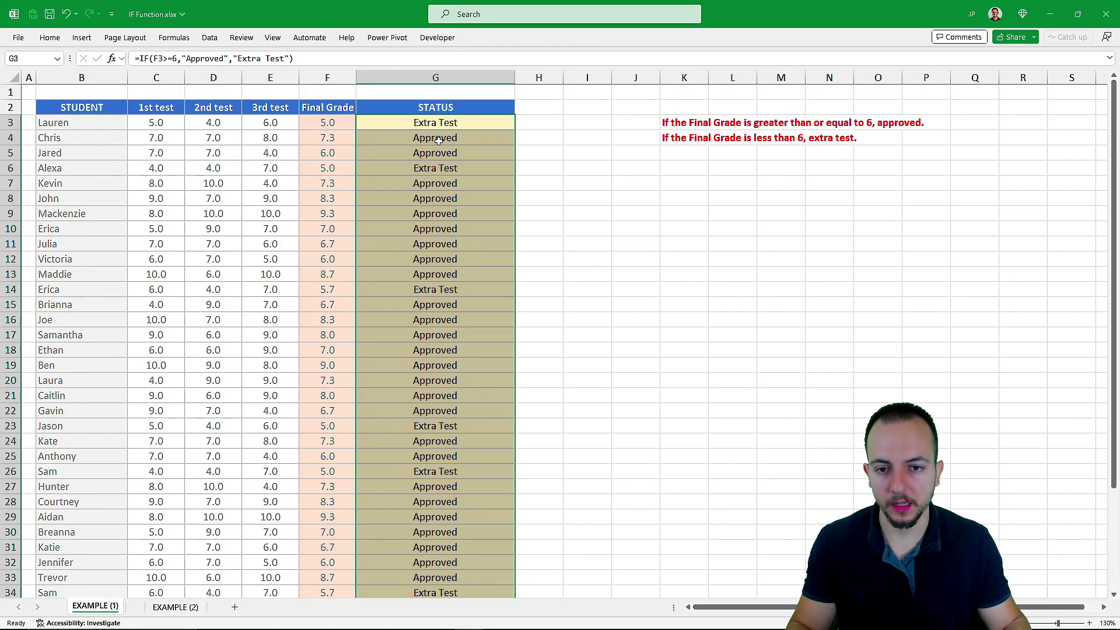
Step: Clear G3 and start a new IF formula there with the reversed logical test F3<6
{"action": "left_click", "coordinate": [390, 123]}
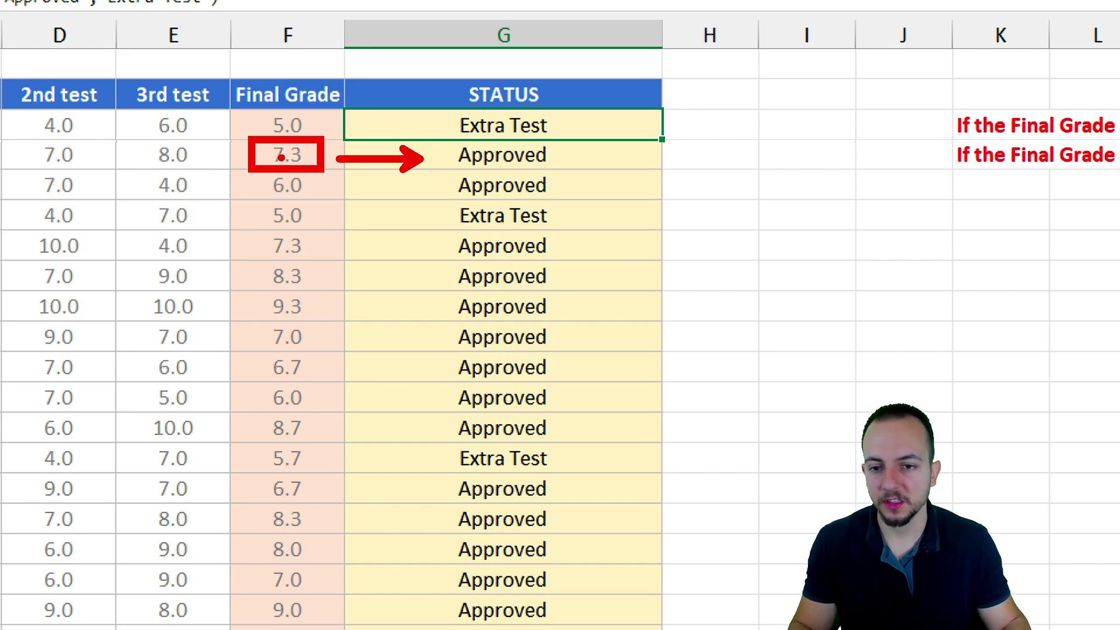
{"action": "left_click_drag", "start_coordinate": [234, 166], "coordinate": [329, 204]}
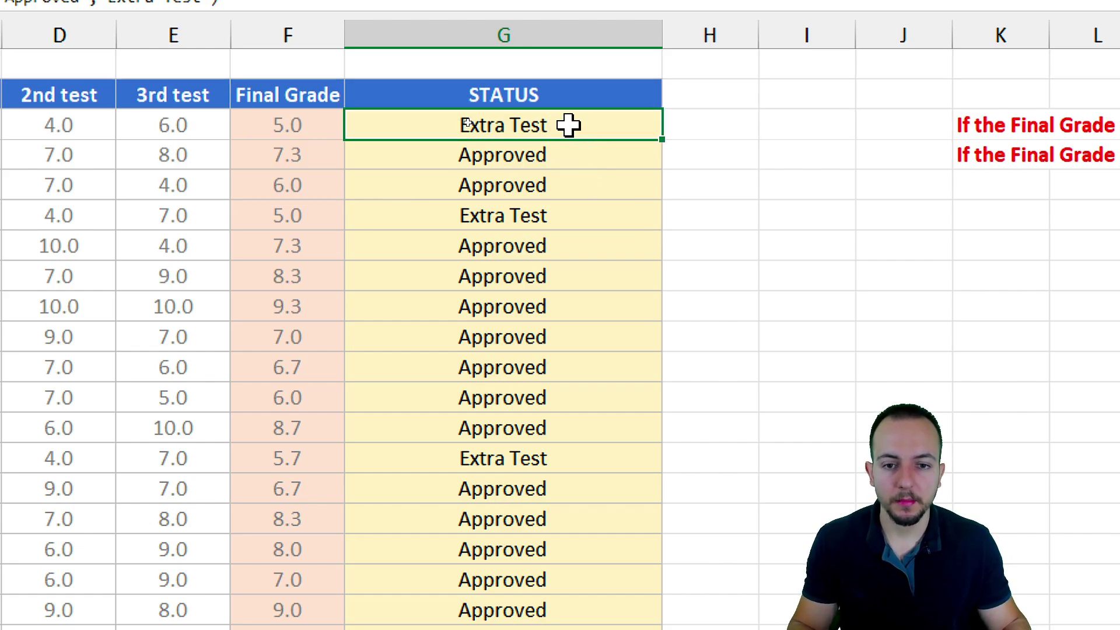
{"action": "key", "text": "Delete"}
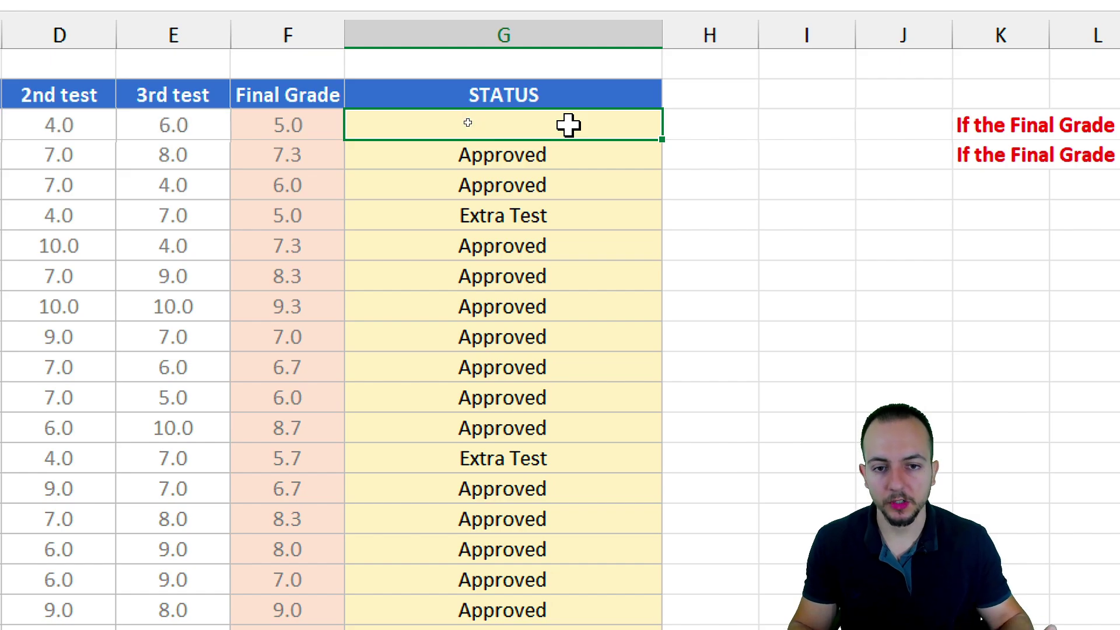
{"action": "type", "text": "=IF("}
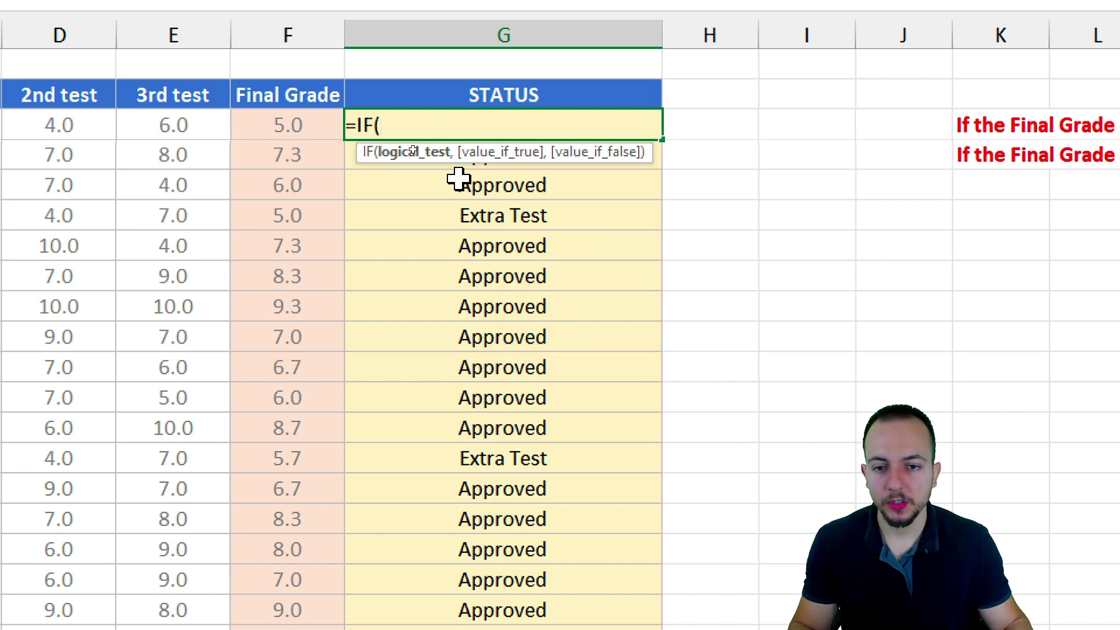
{"action": "left_click", "coordinate": [279, 125]}
{"action": "type", "text": "<6"}
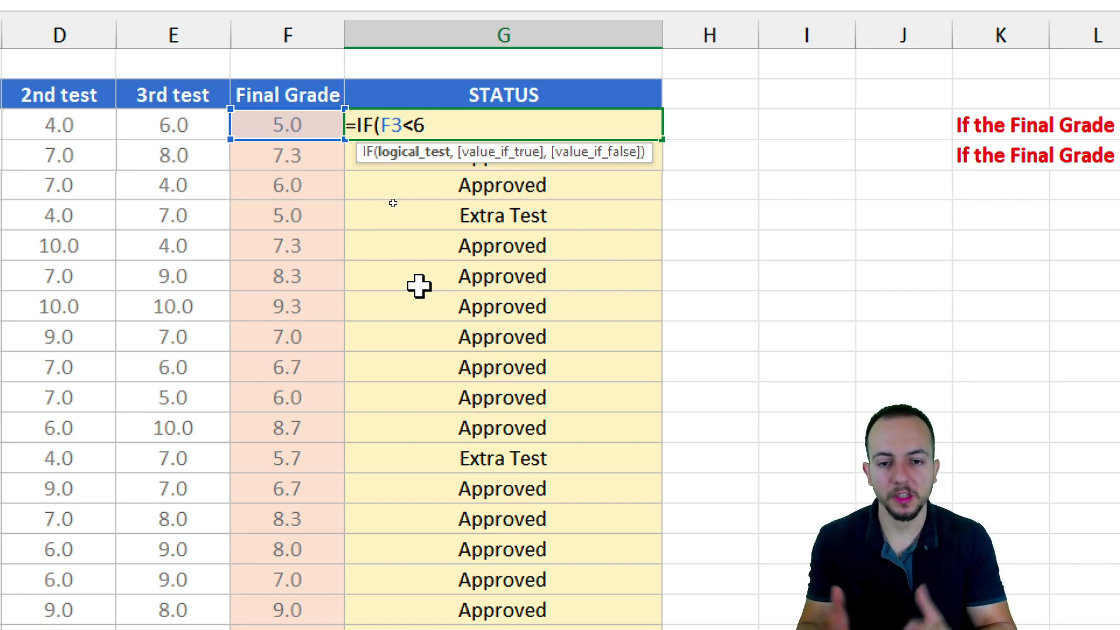
Step: Complete the G3 formula with "Extra test" as the value if true and "Approved" as the value if false
{"action": "type", "text": ","}
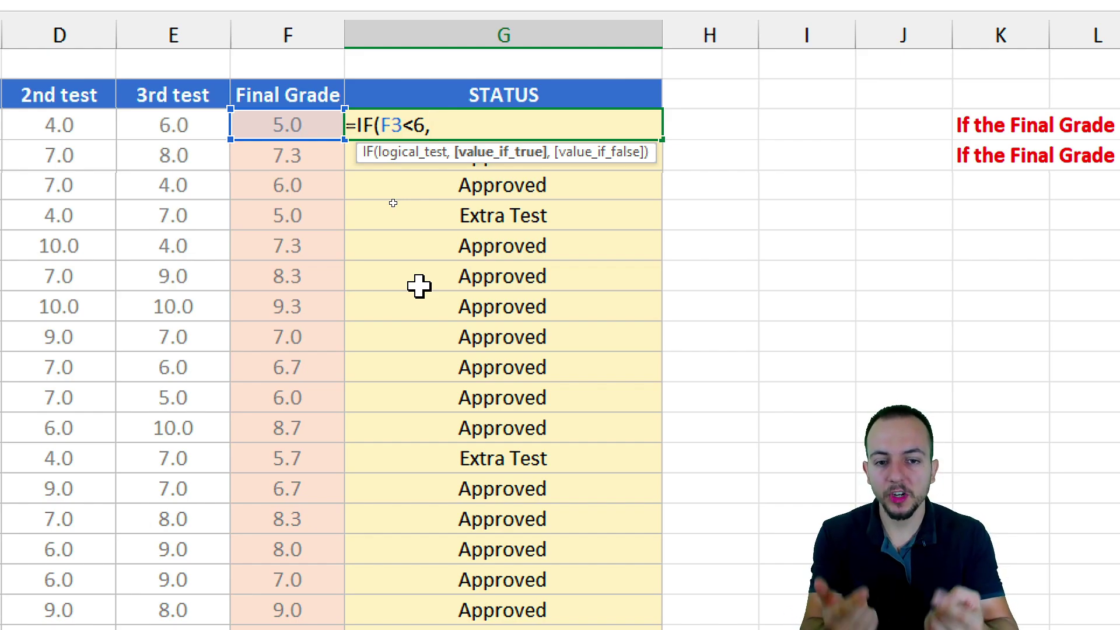
{"action": "type", "text": "\""}
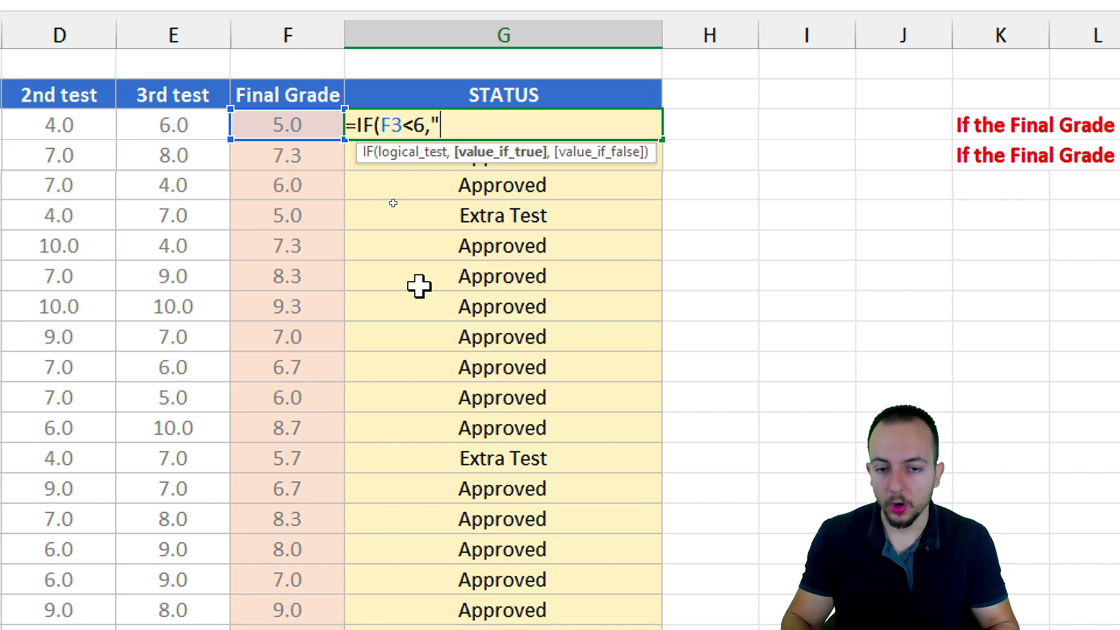
{"action": "type", "text": "Extra"}
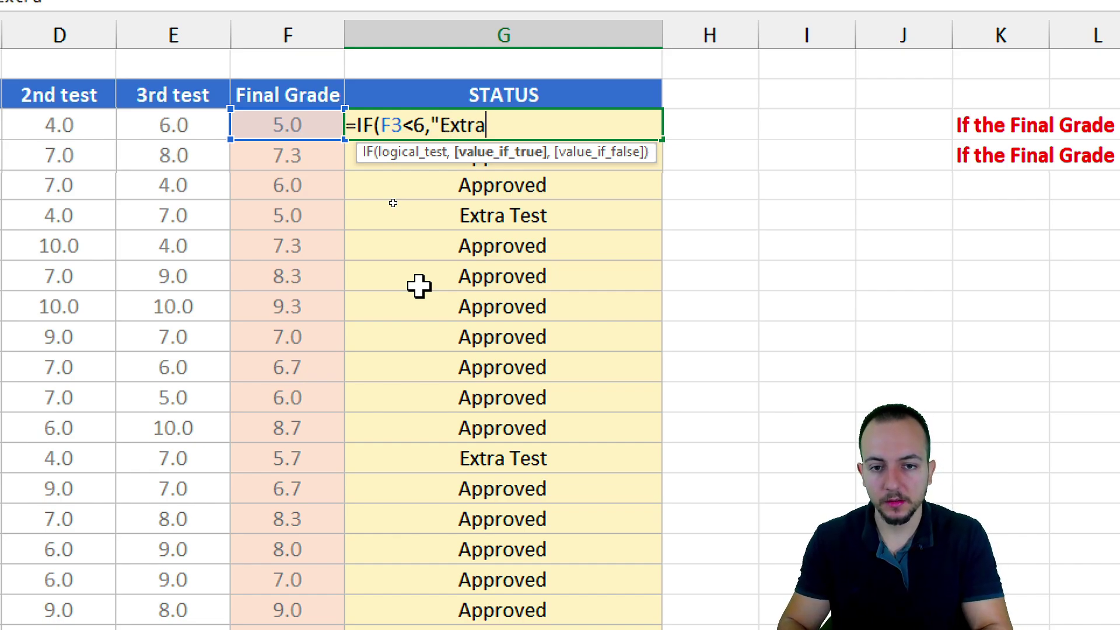
{"action": "type", "text": " test\","}
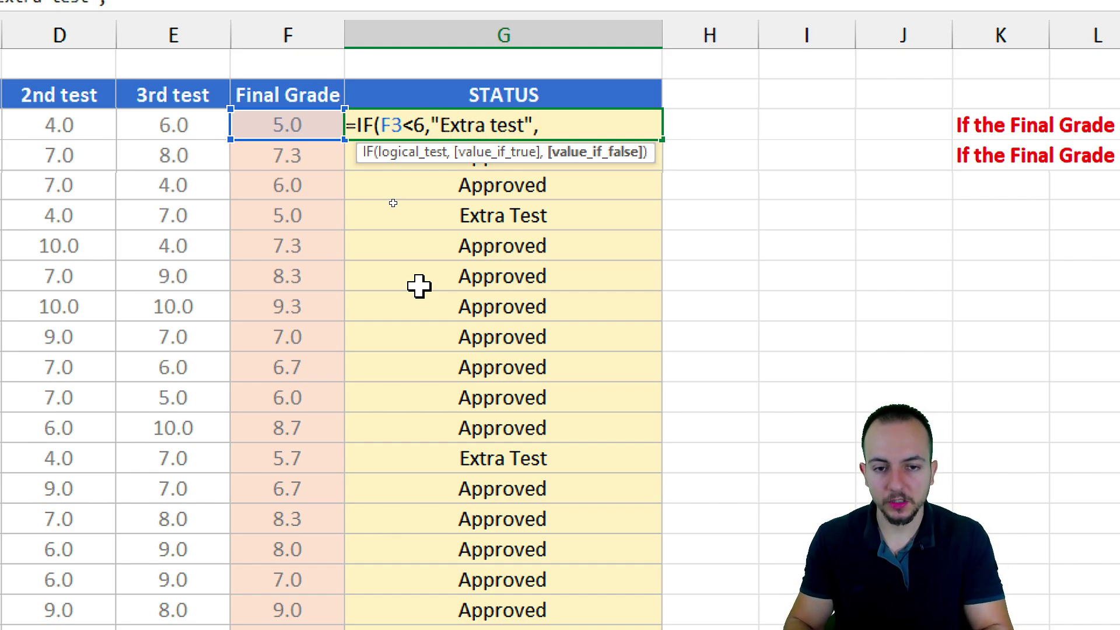
{"action": "type", "text": "\"Appr"}
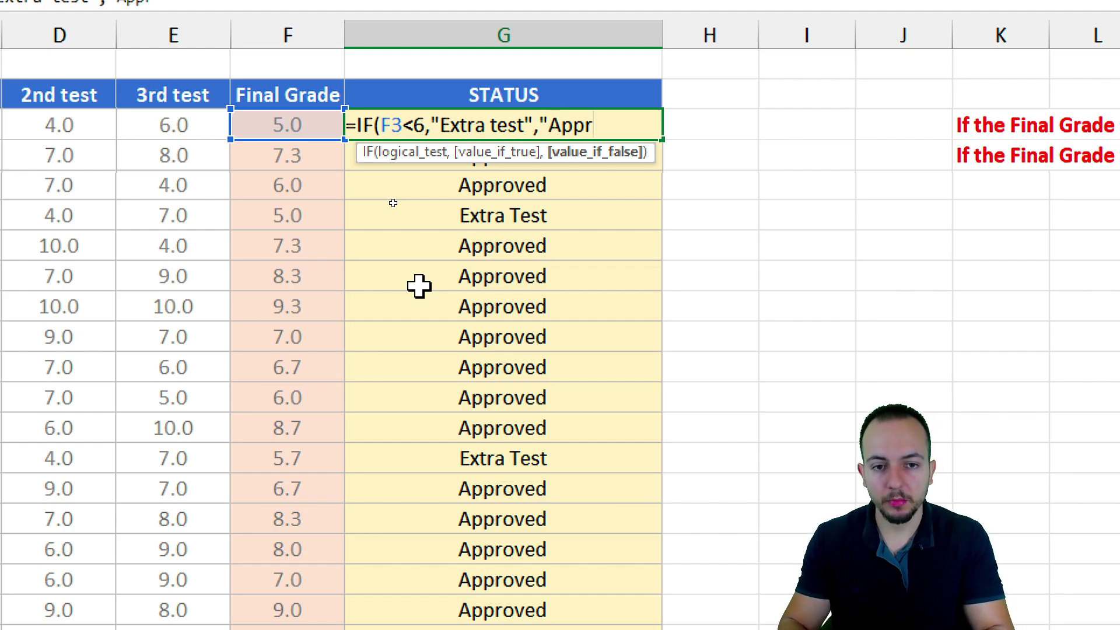
{"action": "type", "text": "oved\")"}
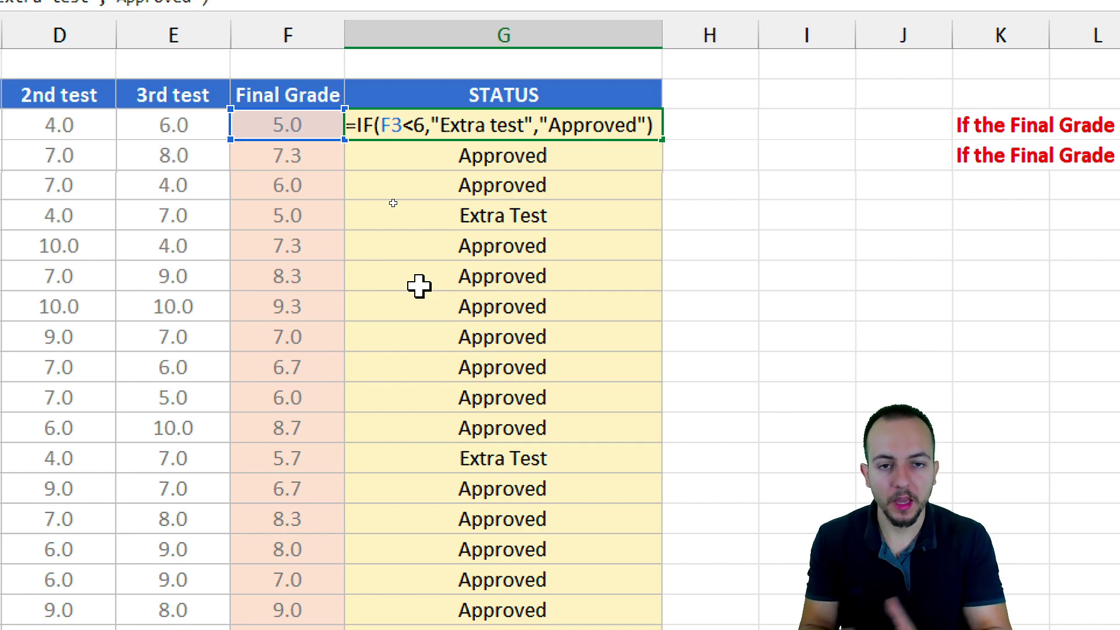
{"action": "key", "text": "Return"}
{"action": "left_click", "coordinate": [610, 127]}
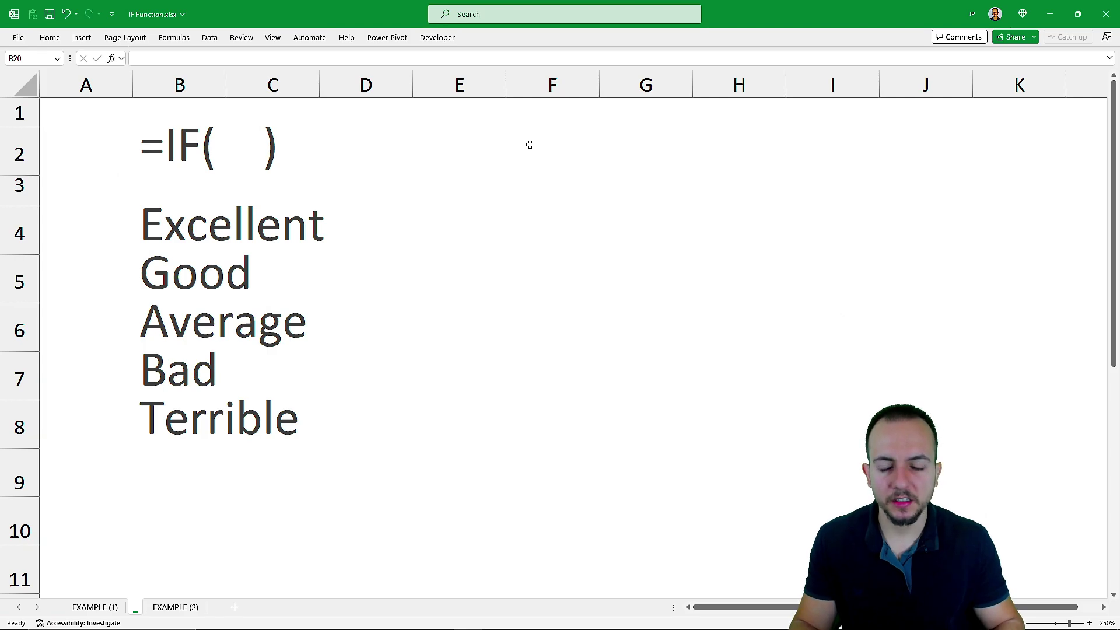
{"action": "scroll", "coordinate": [249, 167], "scroll_direction": "down", "scroll_amount": 4}
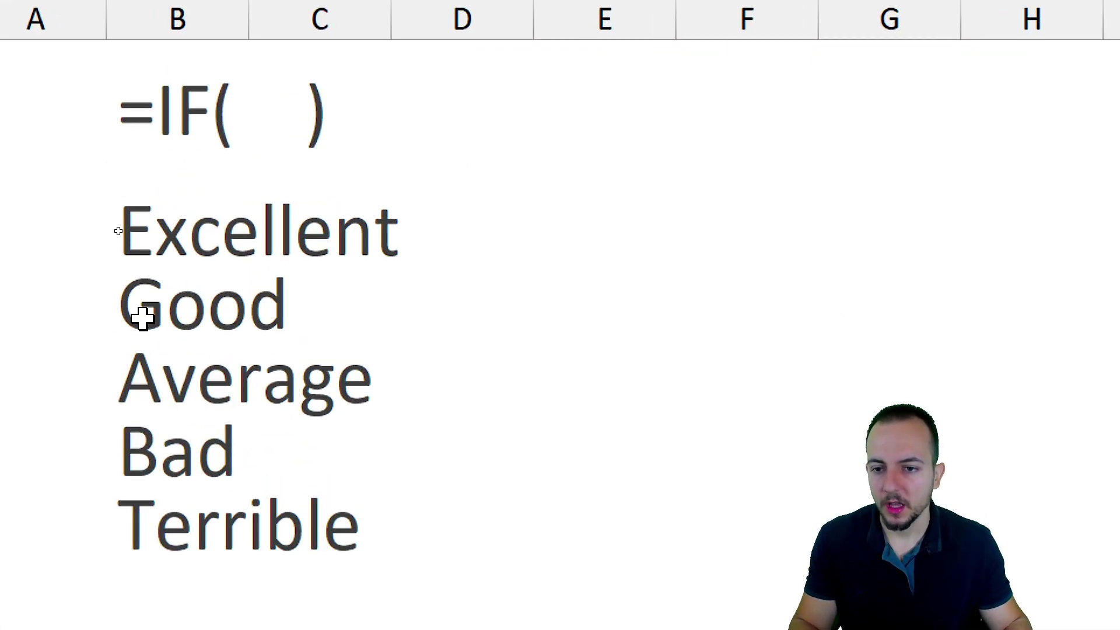
{"action": "key", "text": "ctrl+2"}
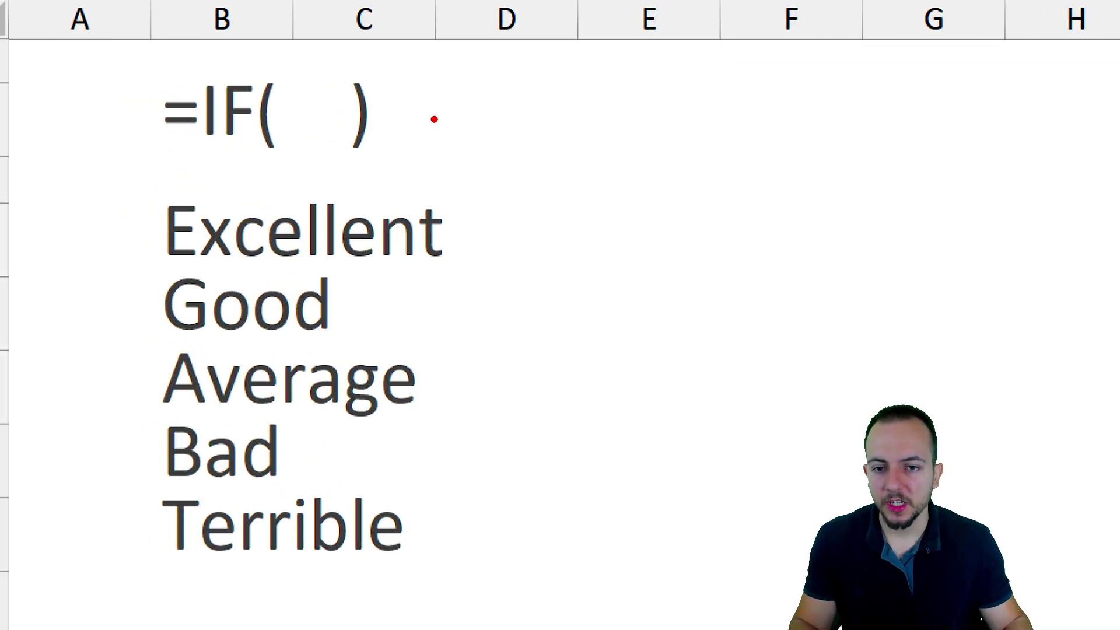
{"action": "left_click_drag", "start_coordinate": [359, 118], "coordinate": [502, 89]}
{"action": "key", "text": "ctrl+z"}
{"action": "mouse_move", "coordinate": [612, 144]}
{"action": "left_mouse_down"}
{"action": "mouse_move", "coordinate": [610, 124]}
{"action": "mouse_move", "coordinate": [640, 263]}
{"action": "mouse_move", "coordinate": [783, 228]}
{"action": "left_mouse_up"}
{"action": "left_click_drag", "start_coordinate": [624, 309], "coordinate": [808, 291]}
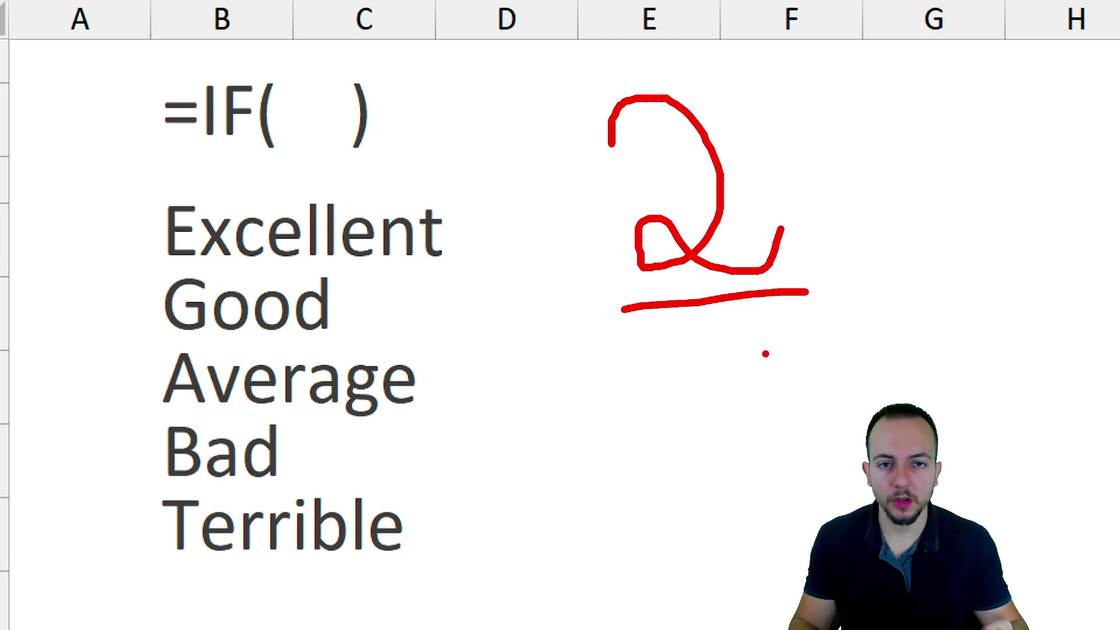
{"action": "key", "text": "ctrl+z"}
{"action": "key", "text": "ctrl+z"}
{"action": "left_click_drag", "start_coordinate": [503, 226], "coordinate": [577, 177]}
{"action": "left_click_drag", "start_coordinate": [386, 292], "coordinate": [446, 260]}
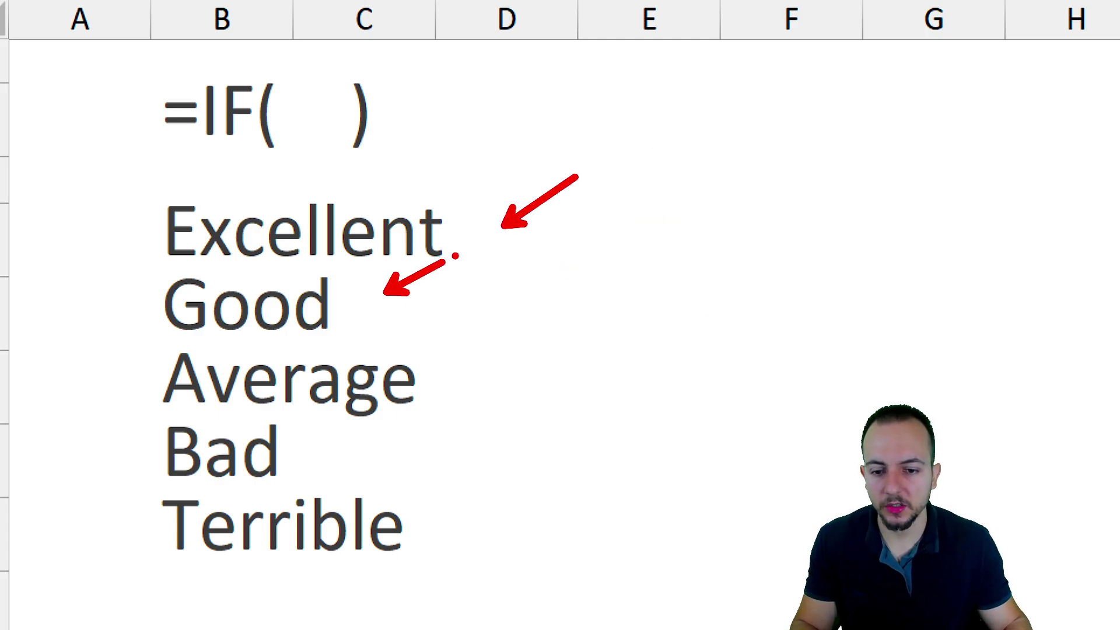
{"action": "left_click_drag", "start_coordinate": [440, 379], "coordinate": [537, 327]}
{"action": "left_click_drag", "start_coordinate": [304, 453], "coordinate": [391, 402]}
{"action": "left_click_drag", "start_coordinate": [421, 530], "coordinate": [472, 488]}
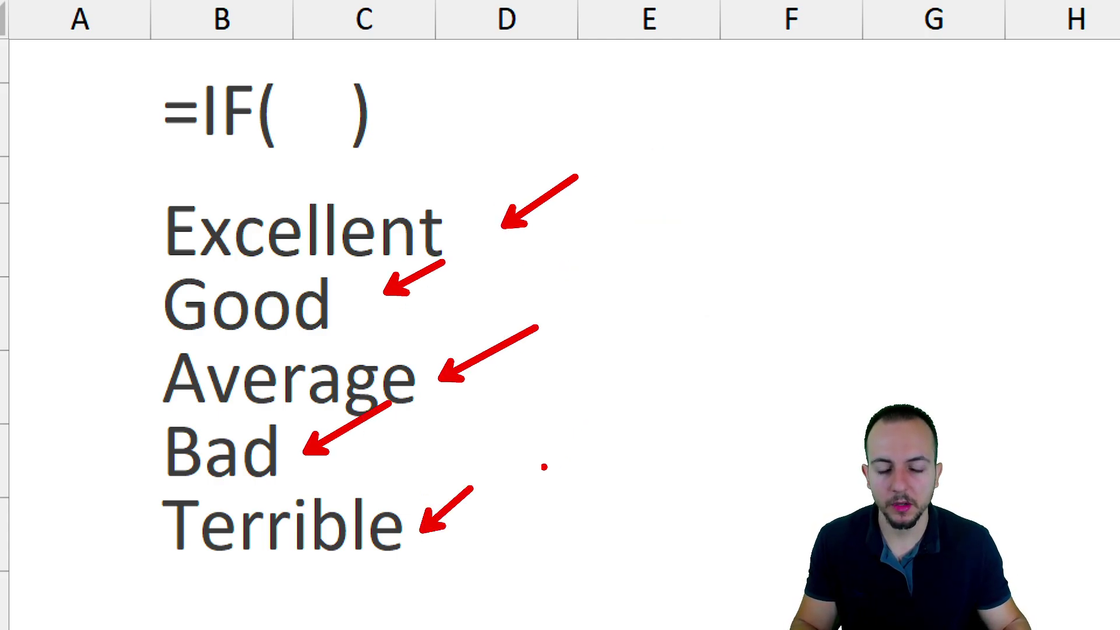
{"action": "mouse_move", "coordinate": [760, 220]}
{"action": "left_mouse_down"}
{"action": "mouse_move", "coordinate": [717, 214]}
{"action": "mouse_move", "coordinate": [694, 335]}
{"action": "left_mouse_up"}
{"action": "key", "text": "ctrl+z"}
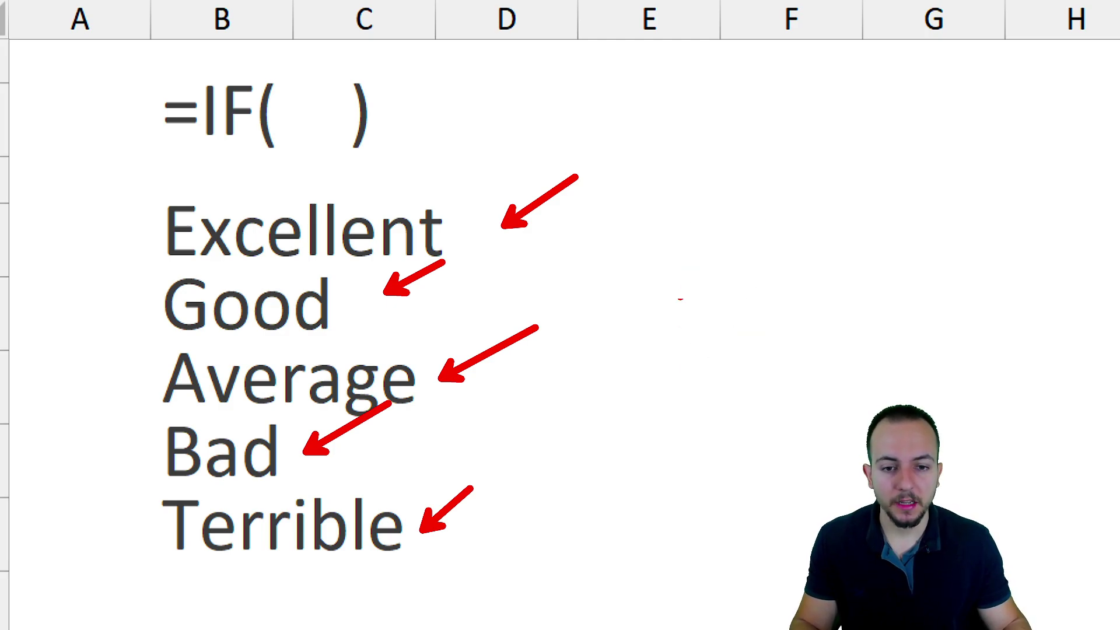
{"action": "left_click_drag", "start_coordinate": [664, 212], "coordinate": [631, 308]}
{"action": "left_click_drag", "start_coordinate": [722, 241], "coordinate": [693, 259]}
{"action": "left_click_drag", "start_coordinate": [632, 355], "coordinate": [770, 320]}
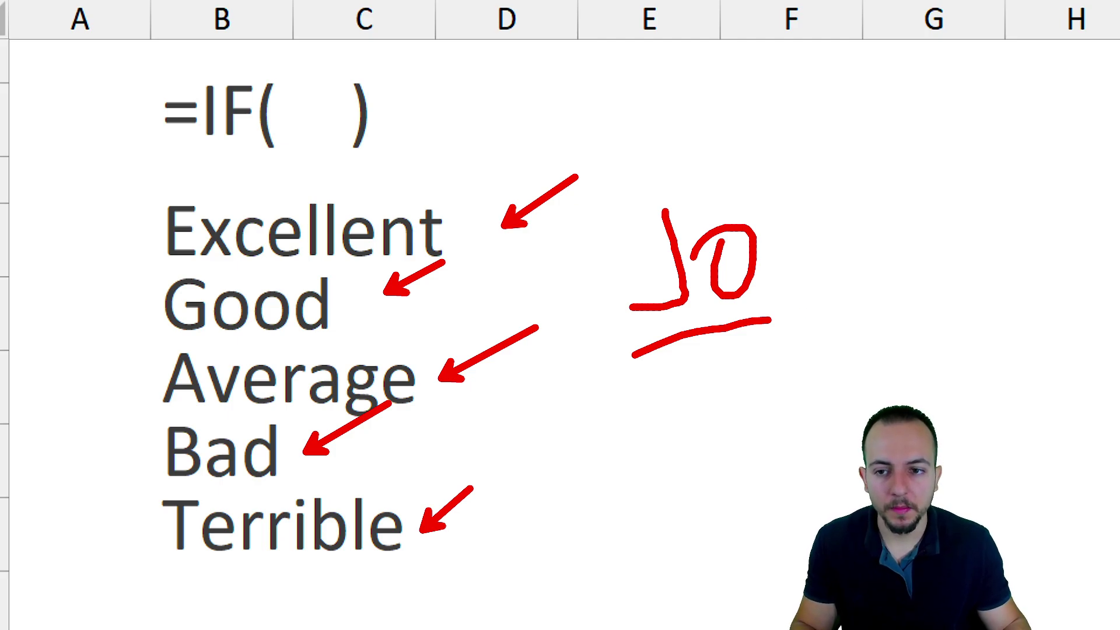
{"action": "mouse_move", "coordinate": [375, 42]}
{"action": "left_mouse_down"}
{"action": "mouse_move", "coordinate": [151, 175]}
{"action": "mouse_move", "coordinate": [324, 42]}
{"action": "left_mouse_up"}
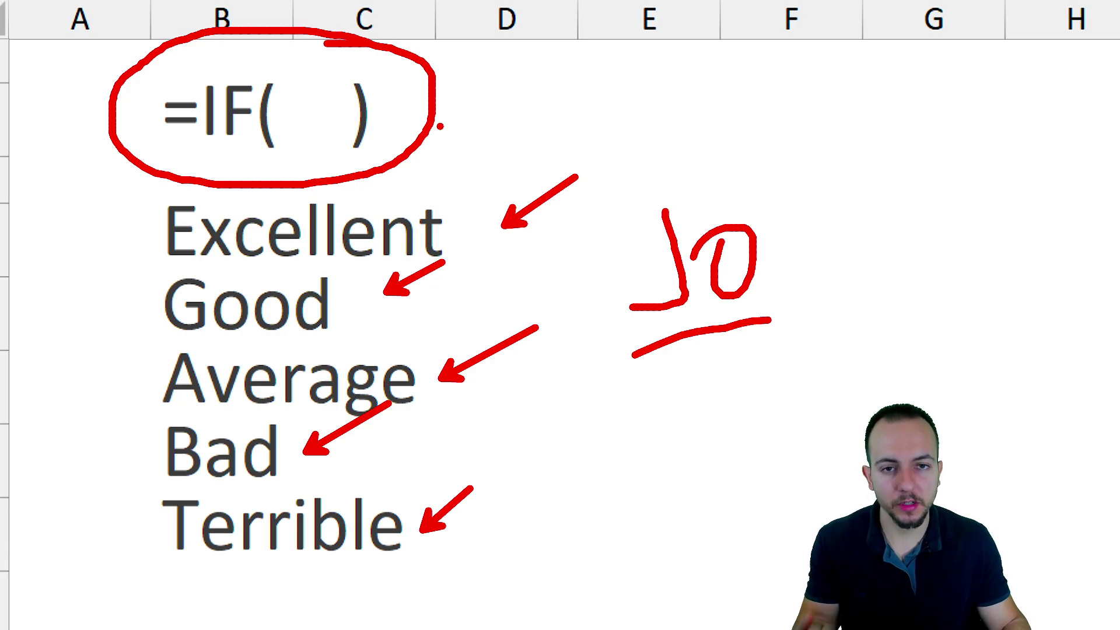
{"action": "key", "text": "Escape"}
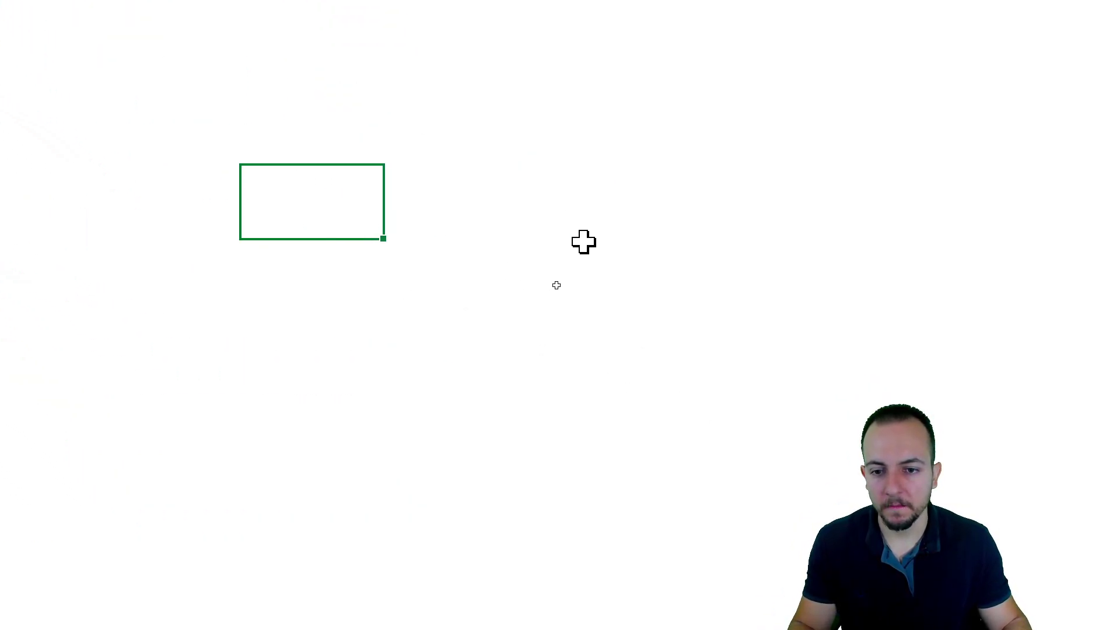
Step: Try out a formula in F6 that nests four IF functions, and discard the entry
{"action": "type", "text": "=if"}
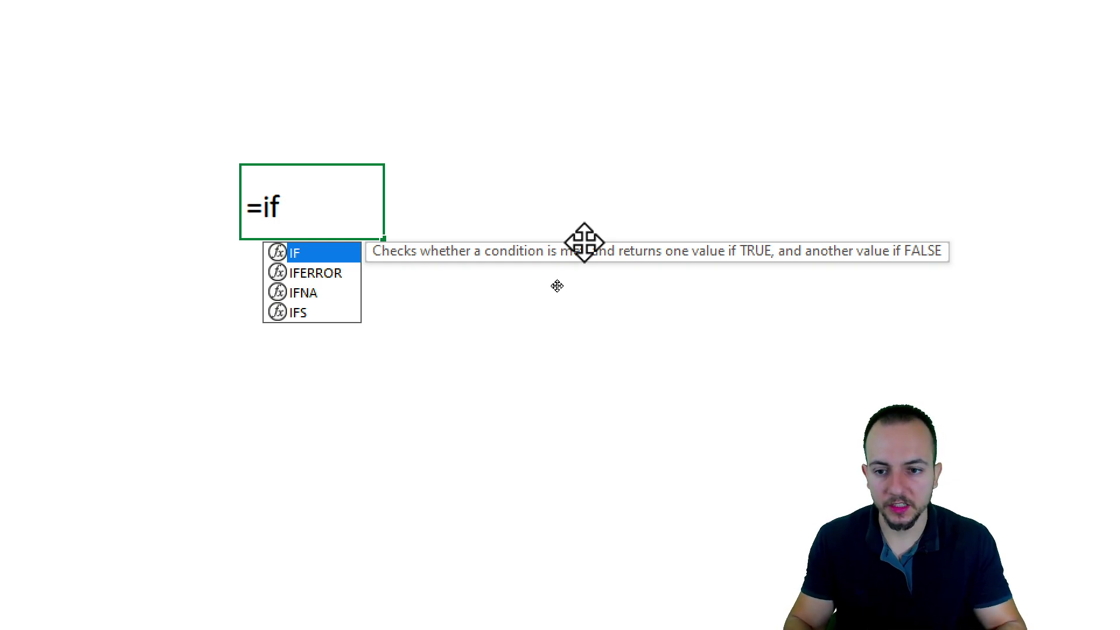
{"action": "key", "text": "Tab"}
{"action": "type", "text": "if"}
{"action": "key", "text": "Tab"}
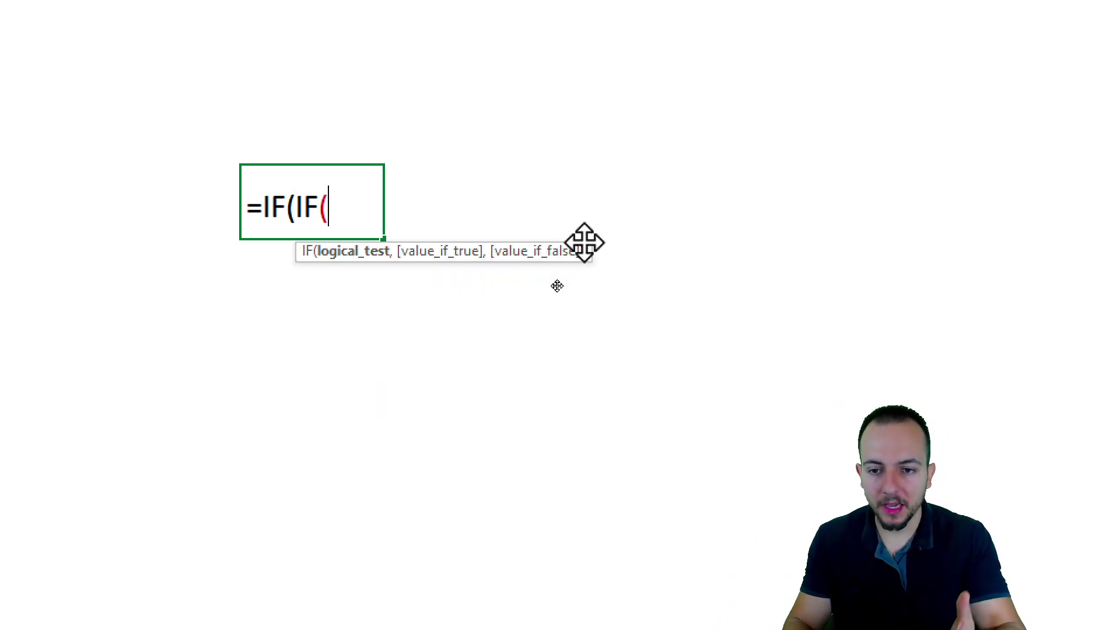
{"action": "type", "text": "if"}
{"action": "key", "text": "Tab"}
{"action": "type", "text": "if"}
{"action": "key", "text": "Tab"}
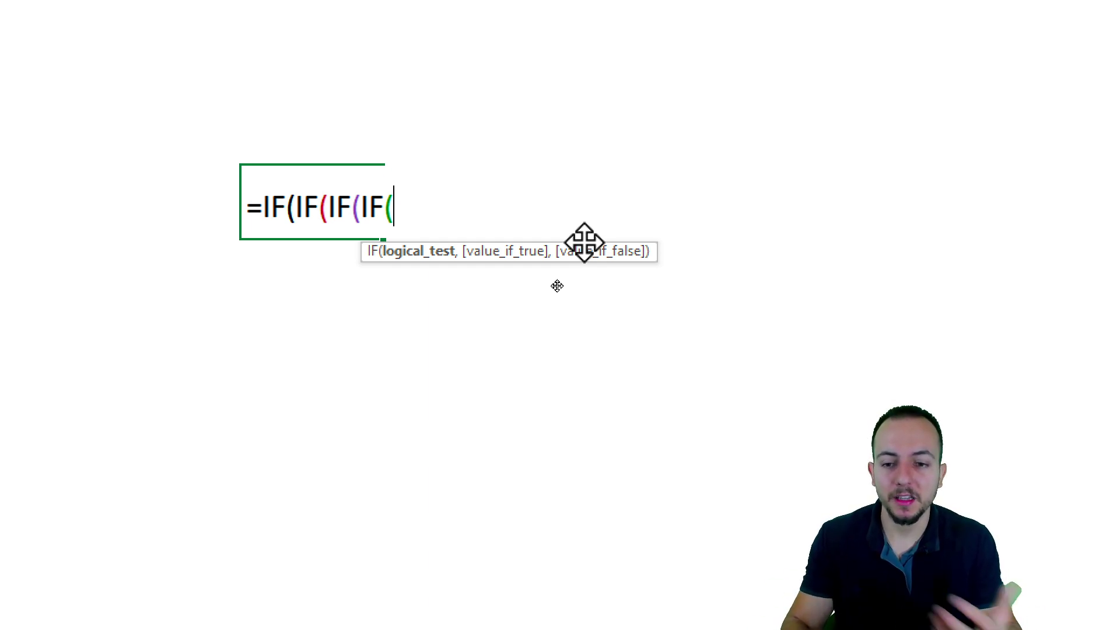
{"action": "key", "text": "Escape"}
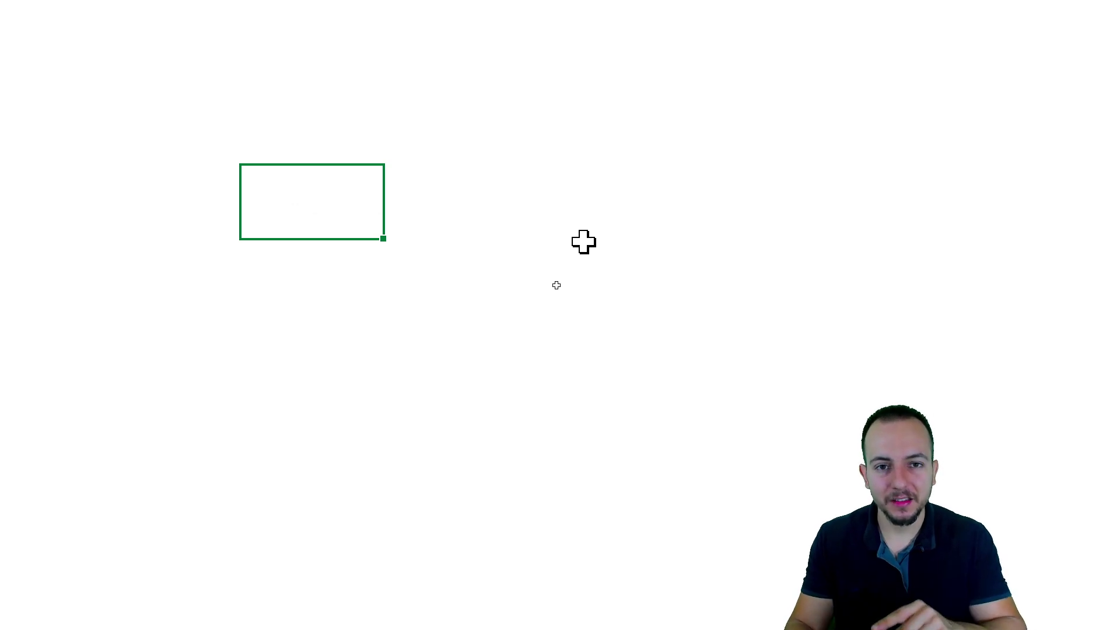
Step: Bring up the argument hint of the IFS function in F6 and discard the entry
{"action": "type", "text": "=ifs"}
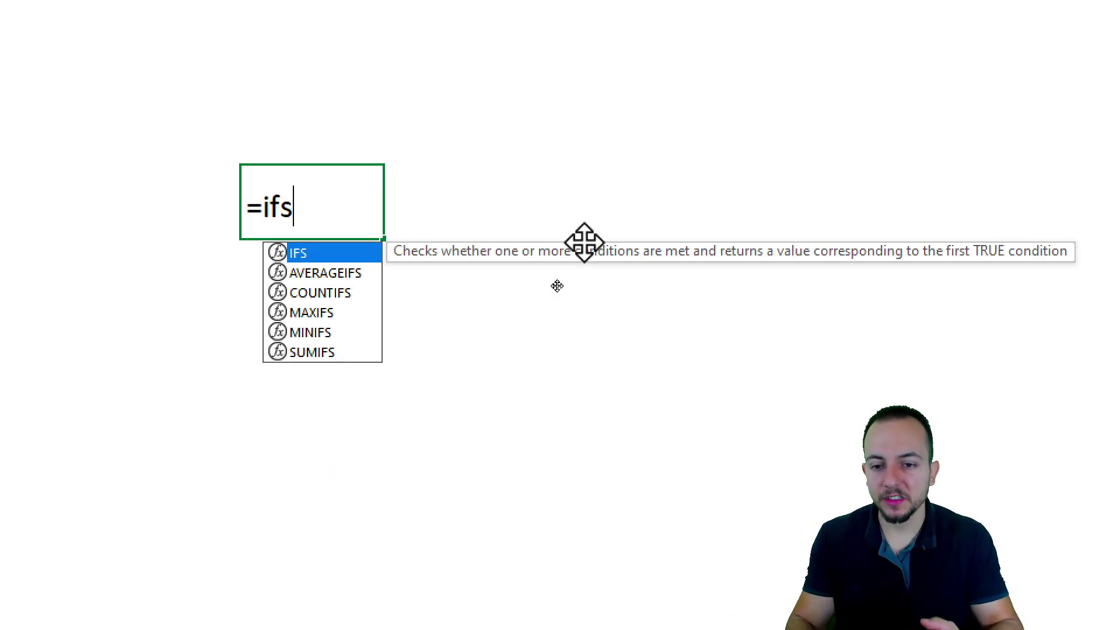
{"action": "key", "text": "Tab"}
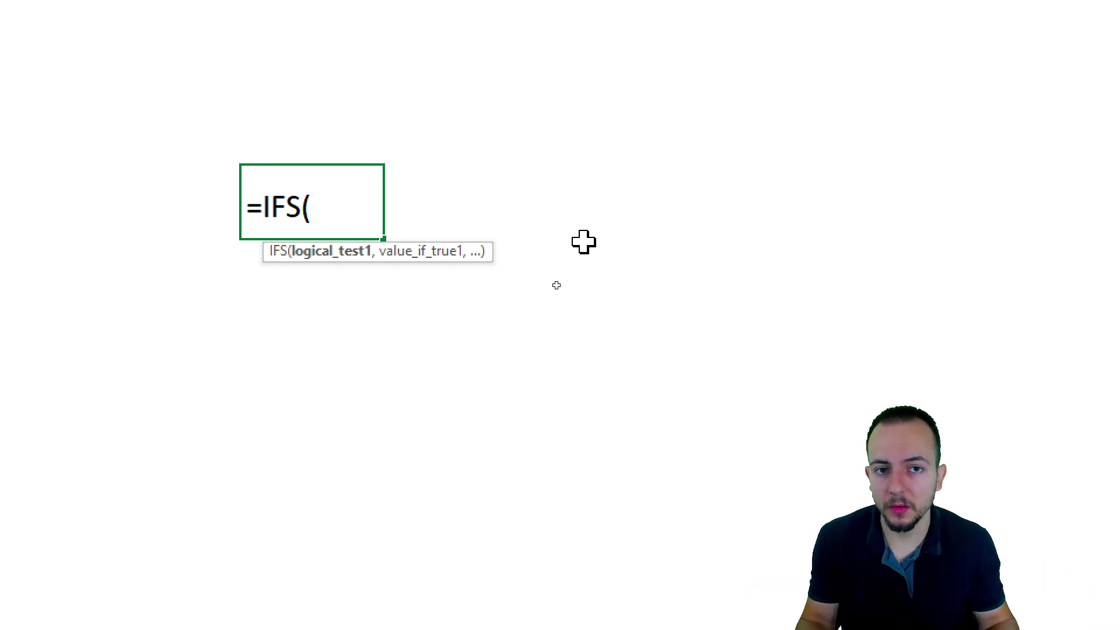
{"action": "key", "text": "Escape"}
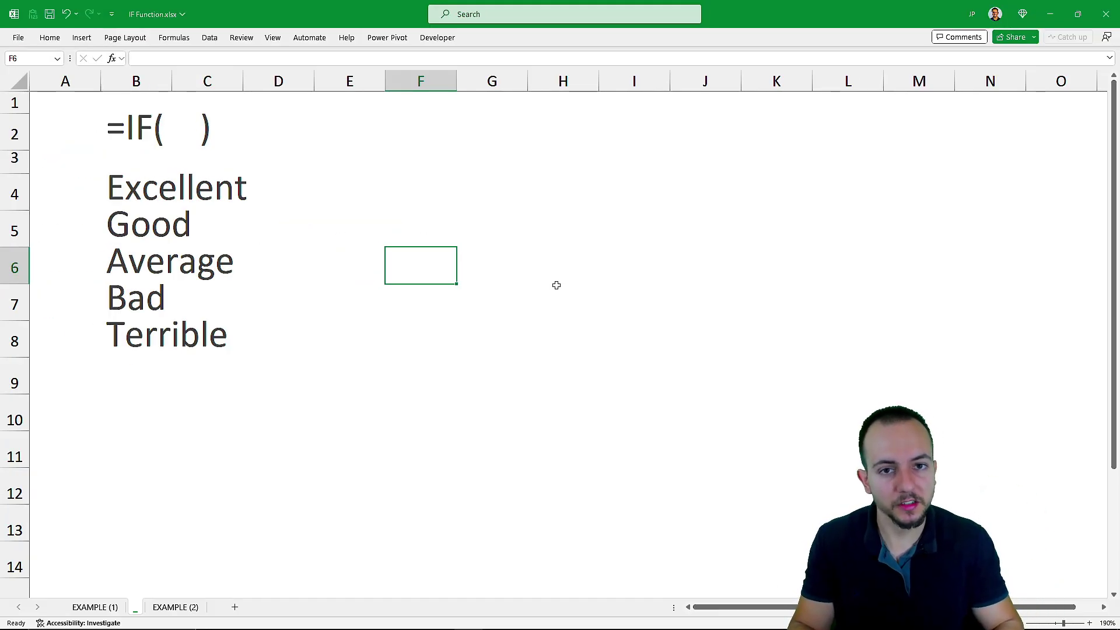
Step: Open the EXAMPLE (2) sheet and examine its order table, especially the dates in the DELIVERY DEADLINE column
{"action": "key", "text": "ctrl+Page_Down"}
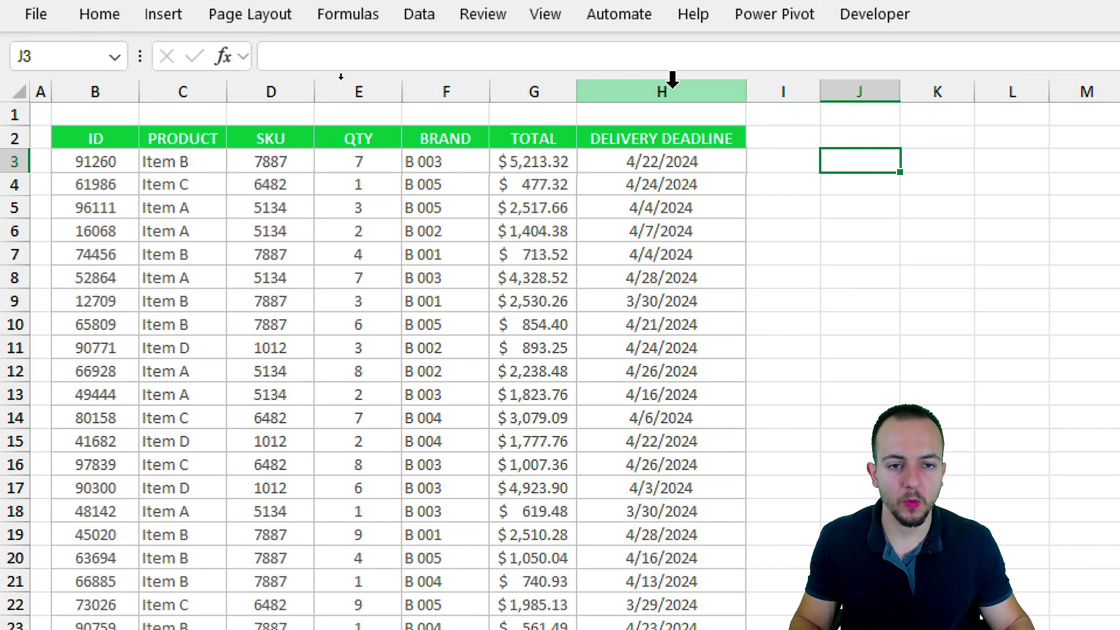
{"action": "left_click", "coordinate": [677, 70]}
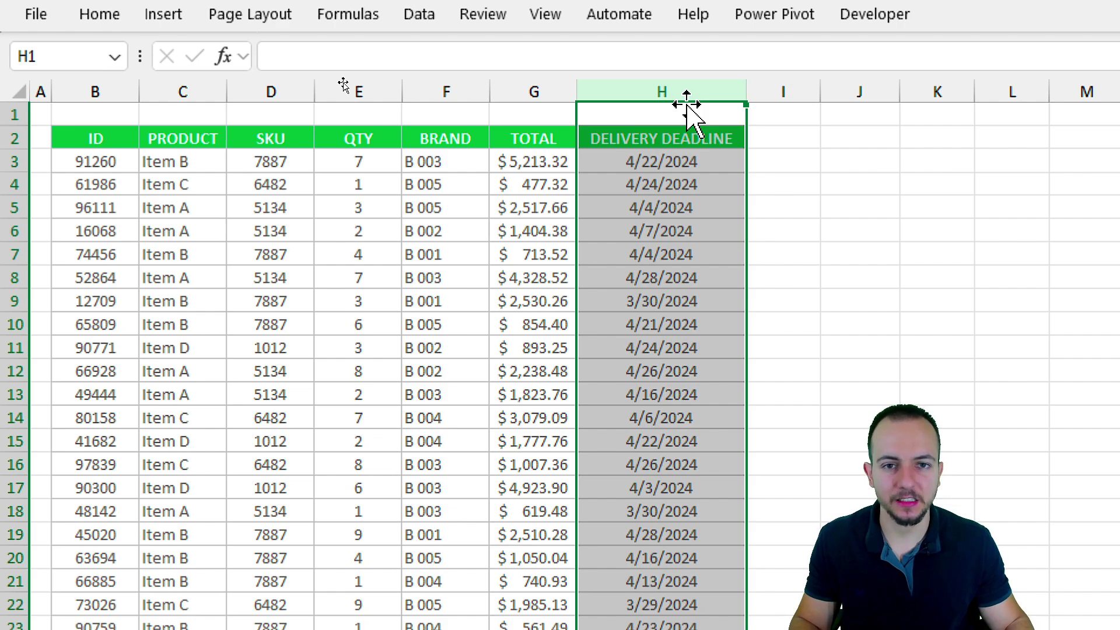
{"action": "left_click_drag", "start_coordinate": [61, 89], "coordinate": [624, 85]}
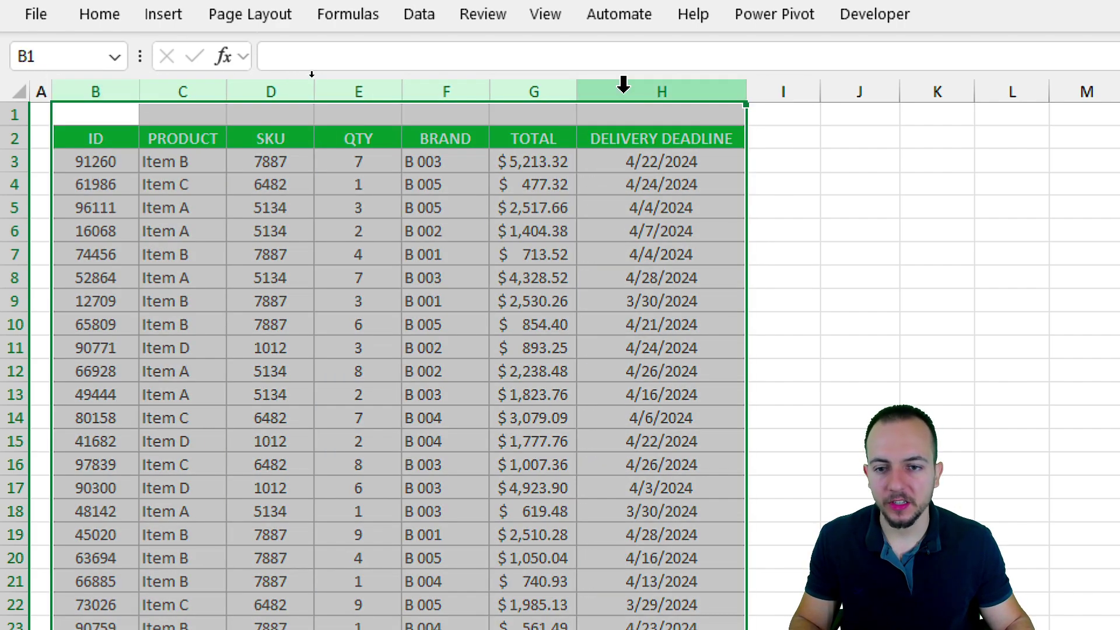
{"action": "left_click", "coordinate": [628, 164]}
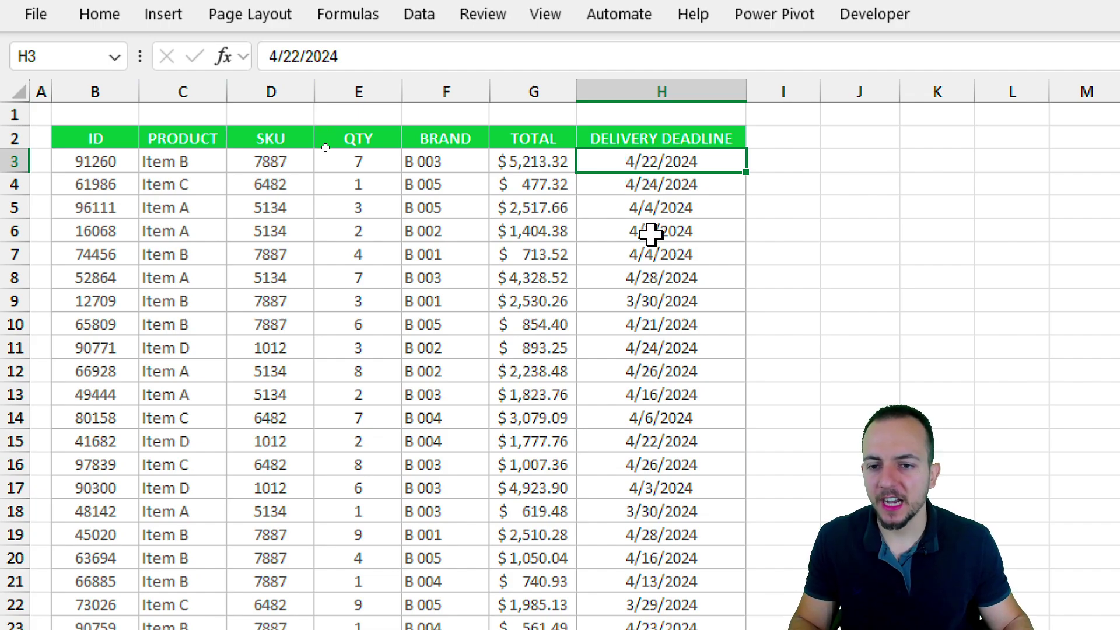
{"action": "left_click", "coordinate": [828, 163]}
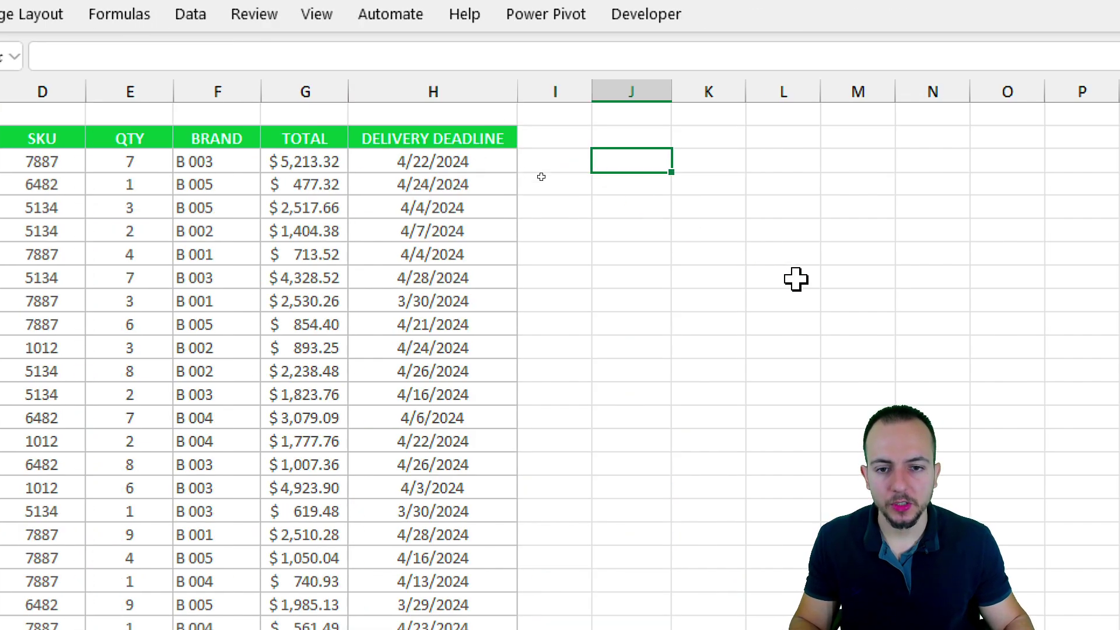
{"action": "left_click_drag", "start_coordinate": [268, 119], "coordinate": [437, 157]}
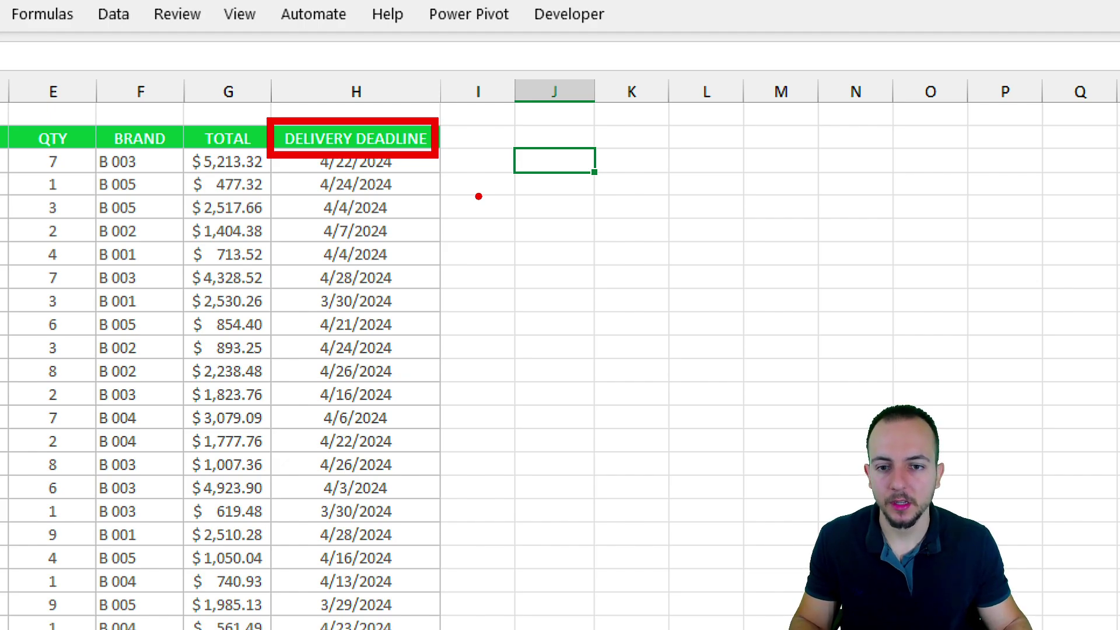
{"action": "left_click_drag", "start_coordinate": [359, 281], "coordinate": [319, 129]}
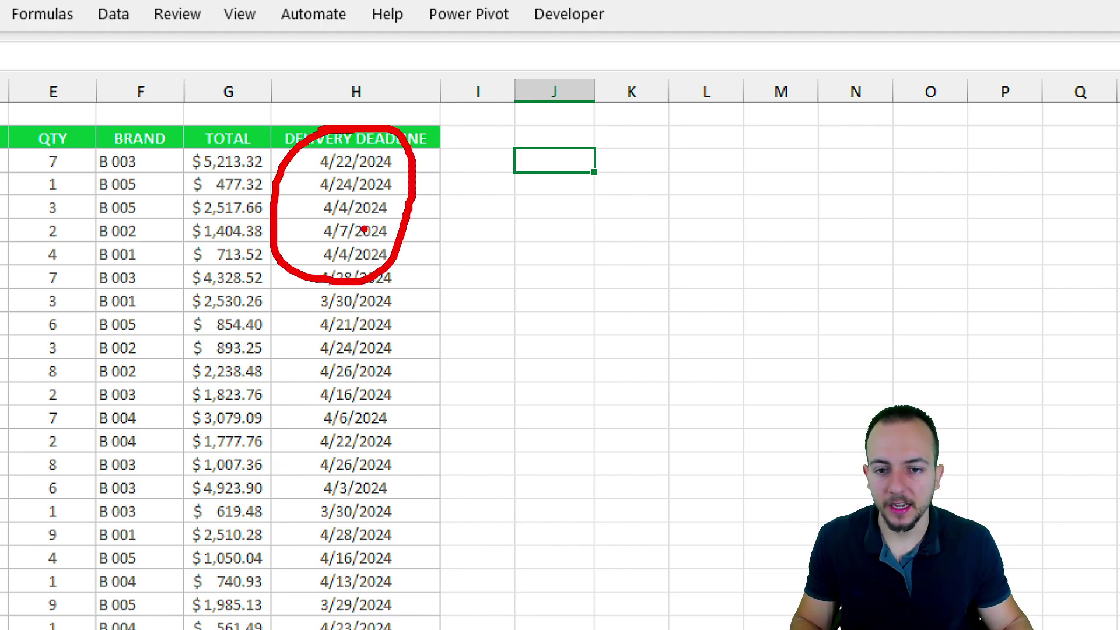
{"action": "left_click_drag", "start_coordinate": [398, 242], "coordinate": [558, 318]}
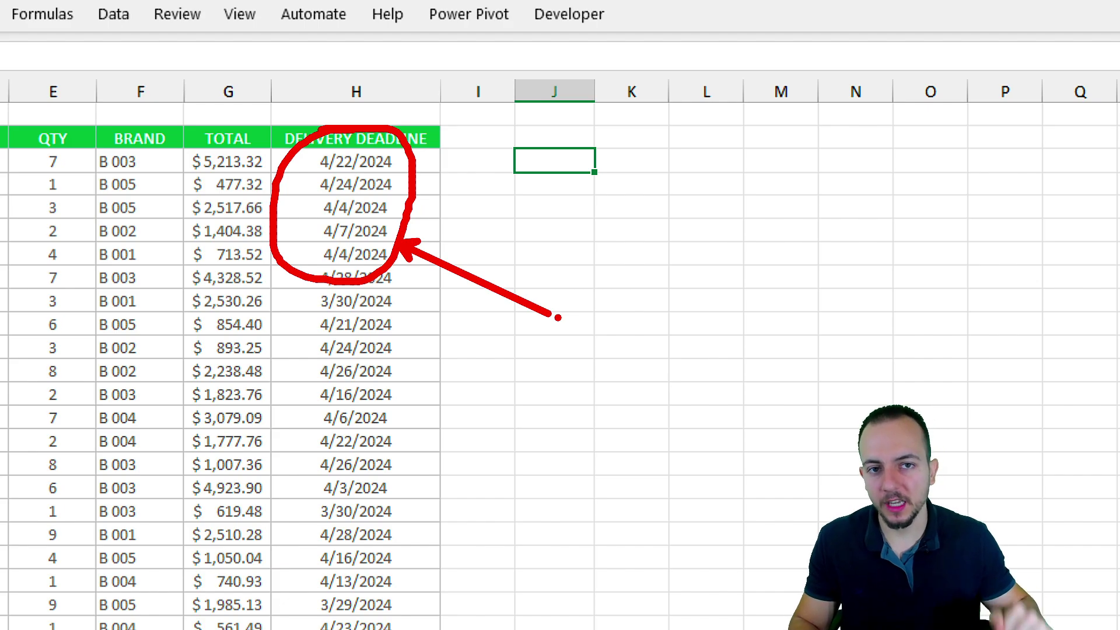
{"action": "key", "text": "Escape"}
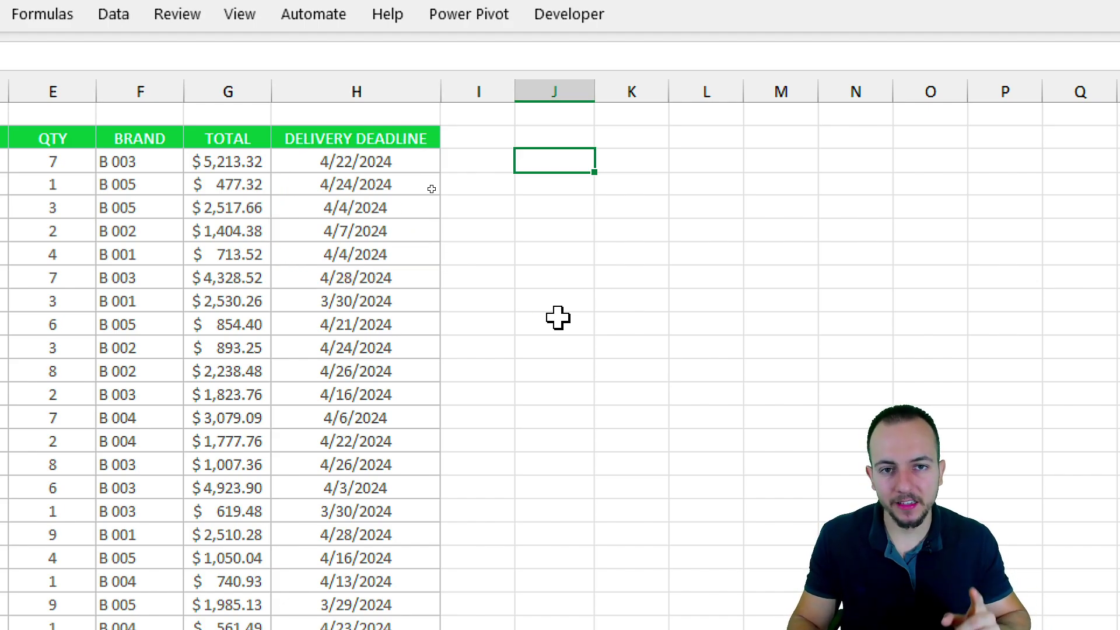
Step: Enter the TODAY function in cell J3
{"action": "type", "text": "=toda"}
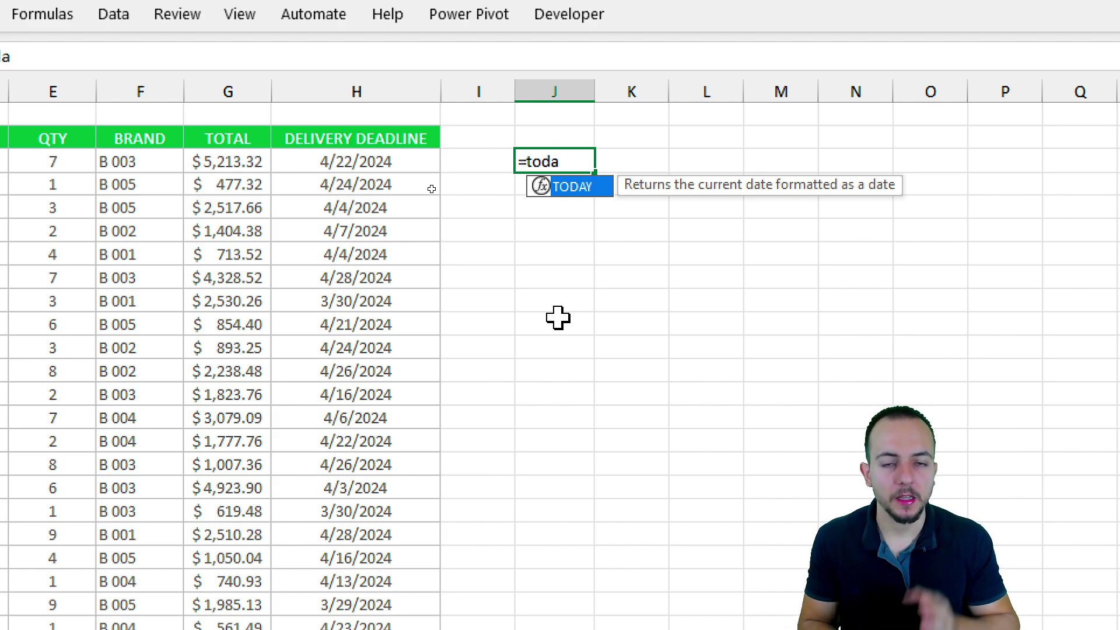
{"action": "double_click", "coordinate": [586, 193]}
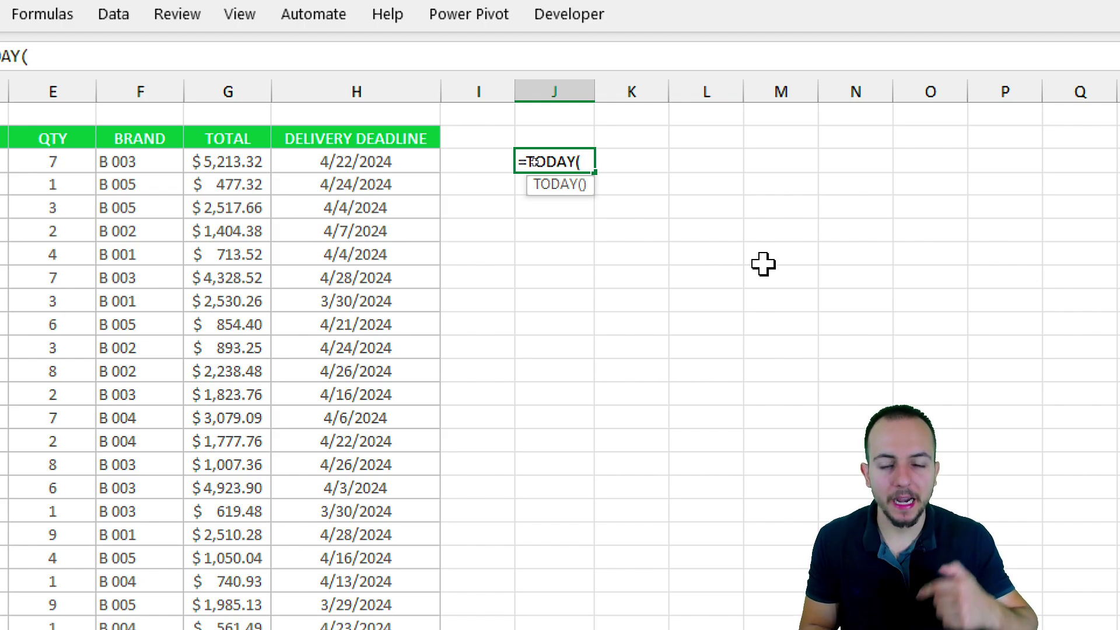
{"action": "key", "text": "Return"}
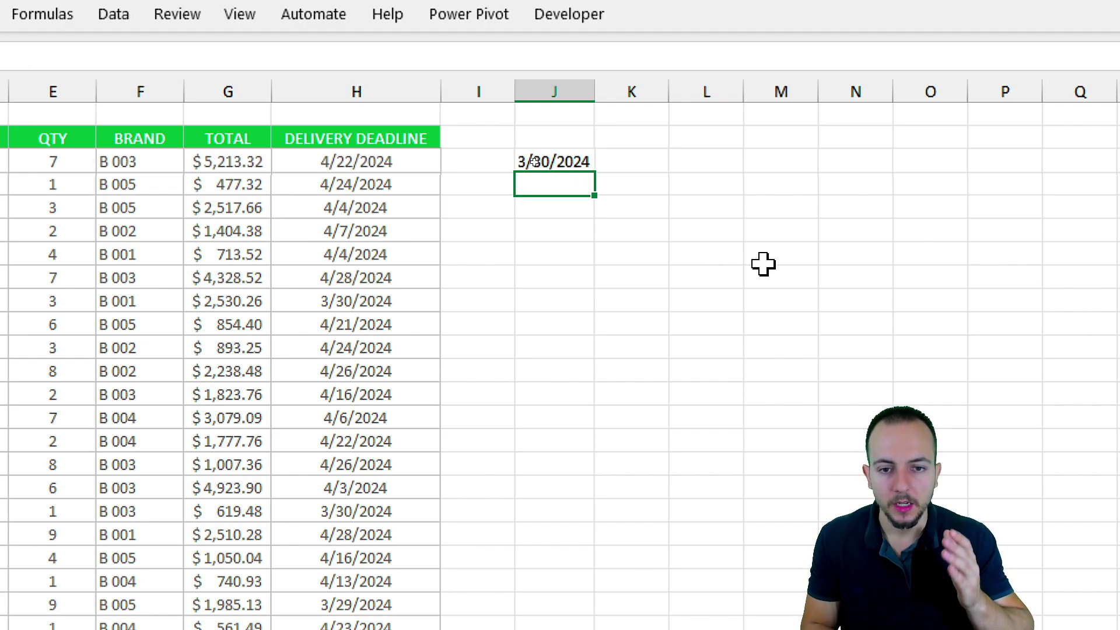
{"action": "mouse_move", "coordinate": [591, 133]}
{"action": "left_mouse_down"}
{"action": "mouse_move", "coordinate": [513, 138]}
{"action": "mouse_move", "coordinate": [616, 192]}
{"action": "mouse_move", "coordinate": [592, 134]}
{"action": "left_mouse_up"}
{"action": "left_click_drag", "start_coordinate": [630, 197], "coordinate": [734, 258]}
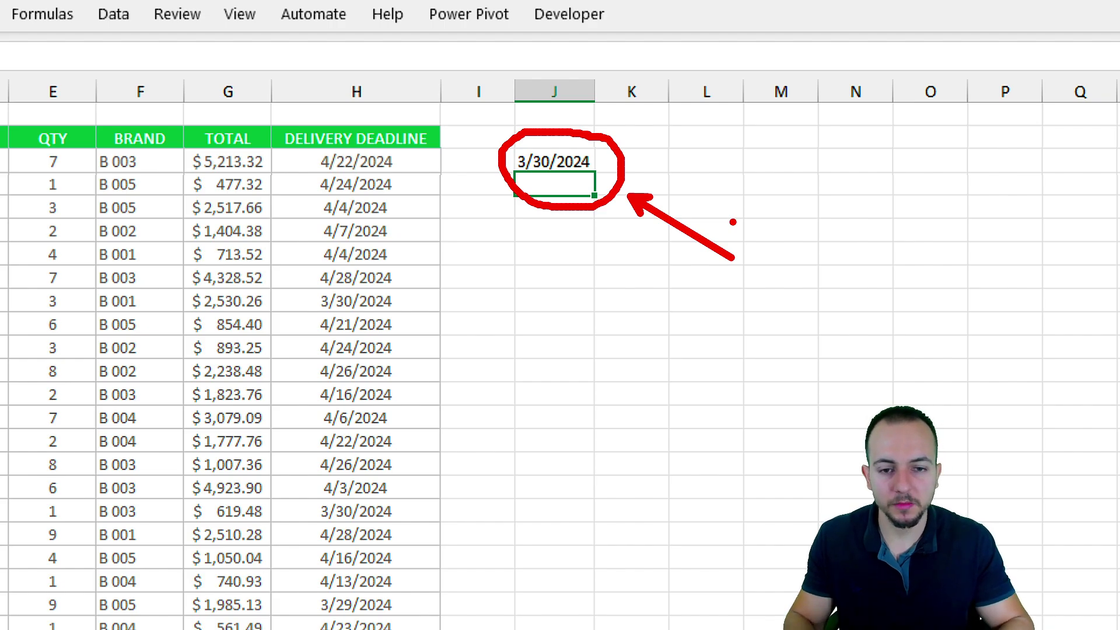
{"action": "key", "text": "Escape"}
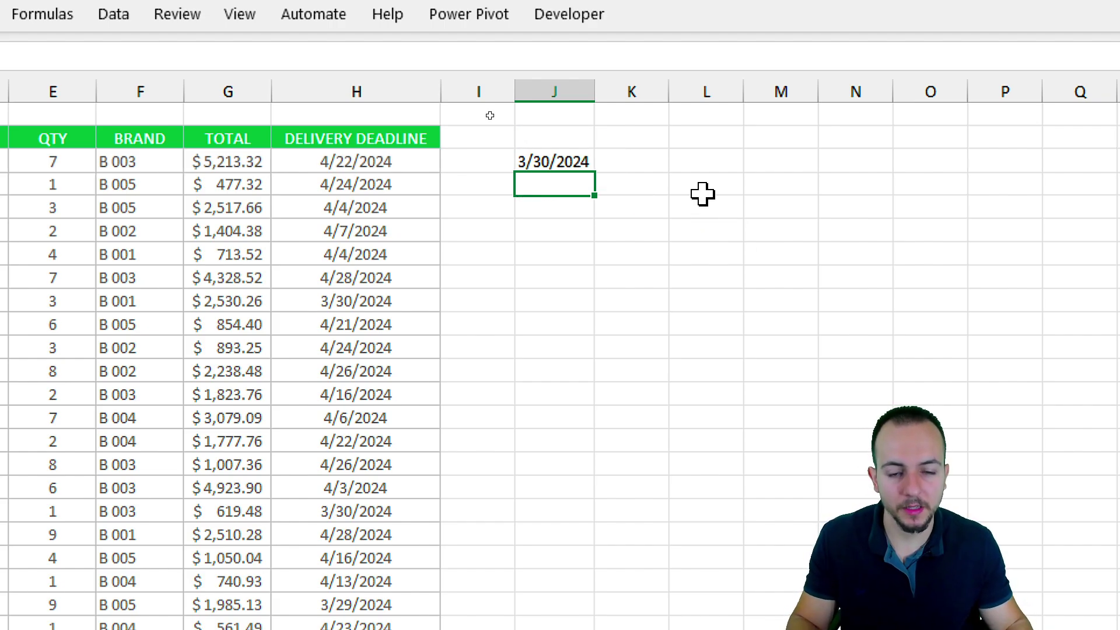
Step: Calculate the days left until the first order's delivery deadline in K3 with the formula =H3-J3
{"action": "left_click", "coordinate": [640, 159]}
{"action": "type", "text": "="}
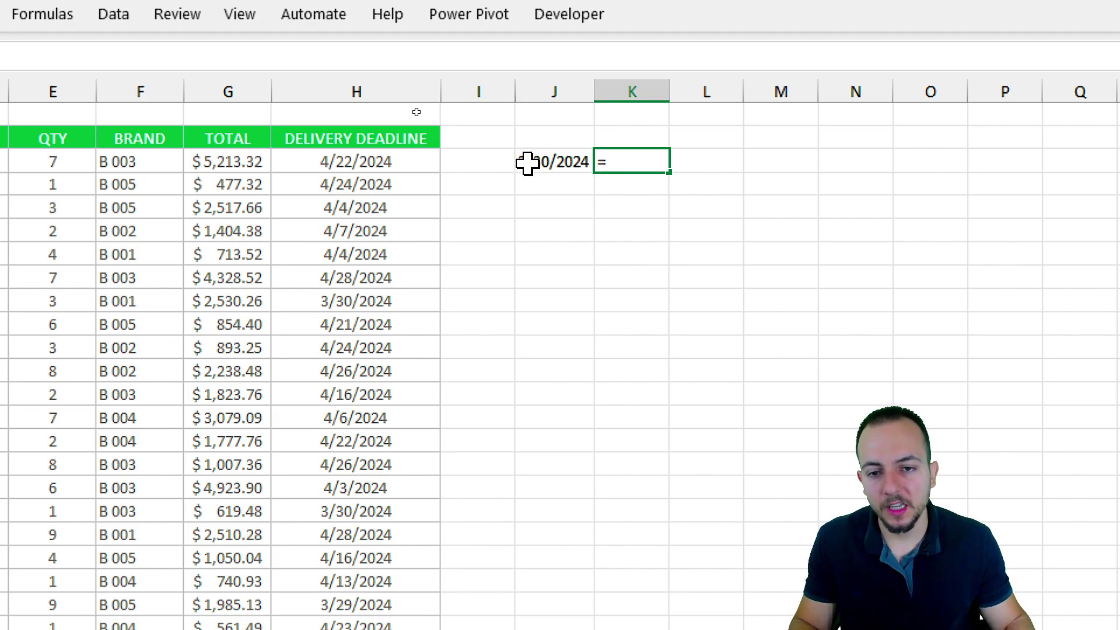
{"action": "left_click", "coordinate": [385, 161]}
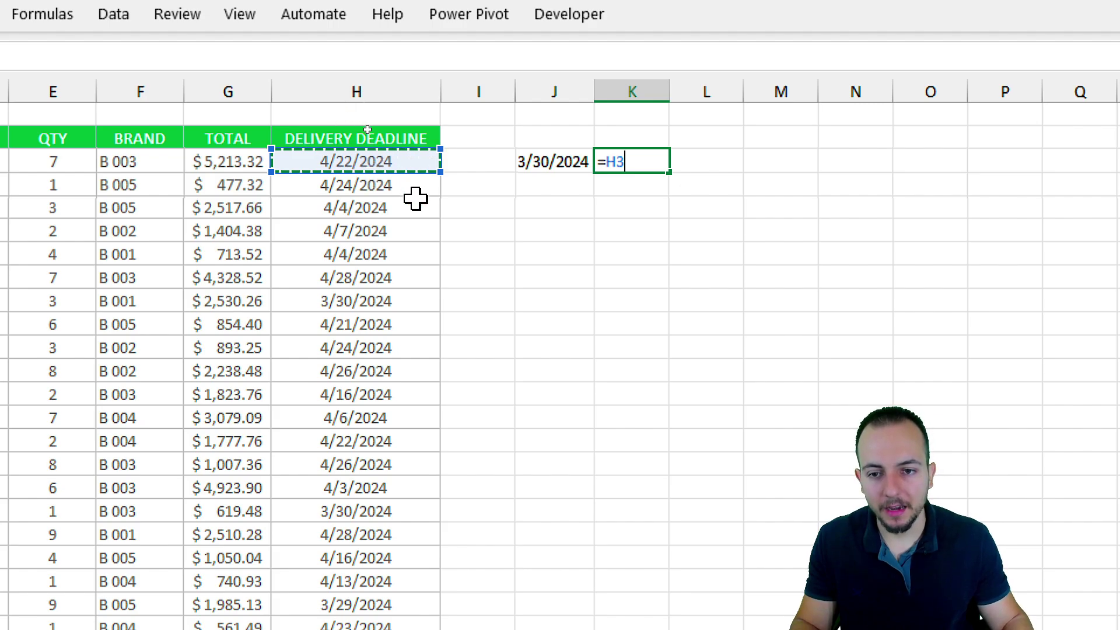
{"action": "type", "text": "-"}
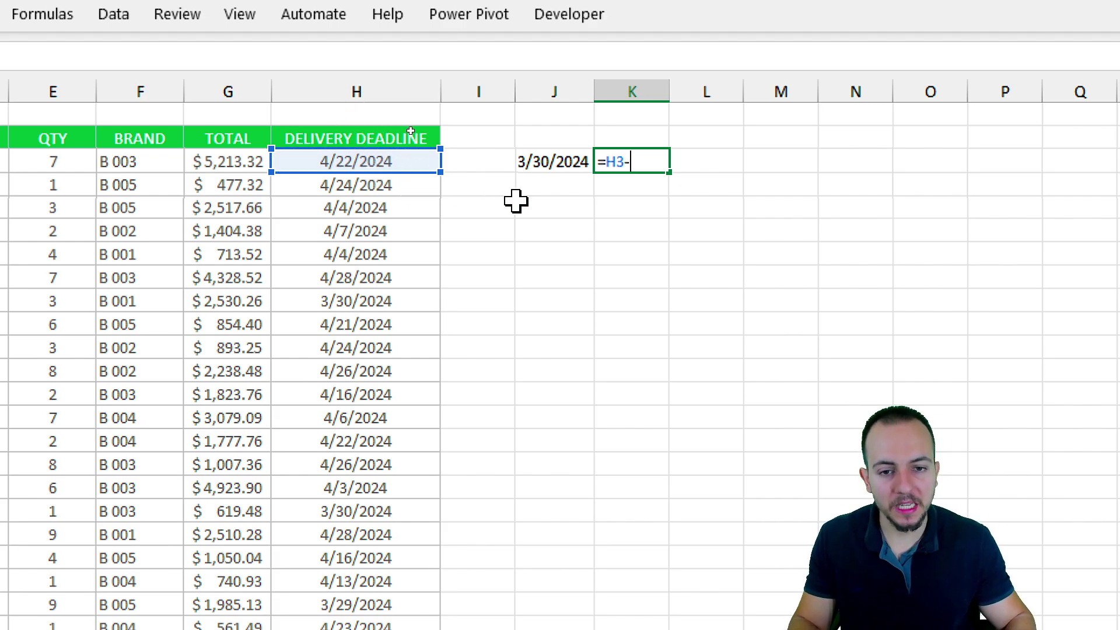
{"action": "left_click", "coordinate": [570, 163]}
{"action": "key", "text": "Return"}
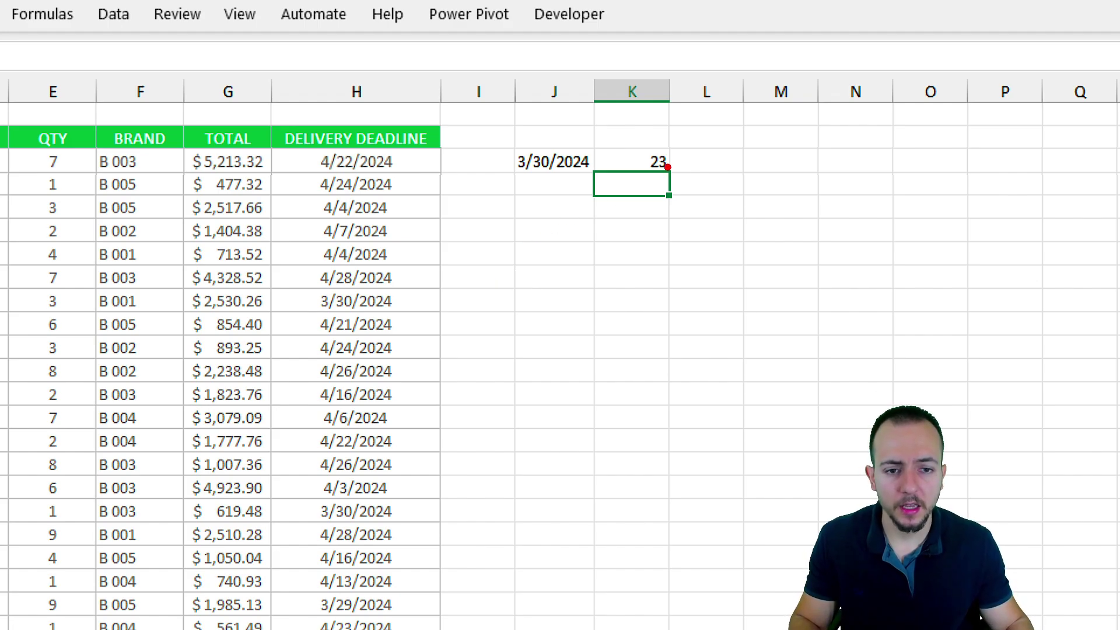
{"action": "left_click_drag", "start_coordinate": [642, 142], "coordinate": [767, 256]}
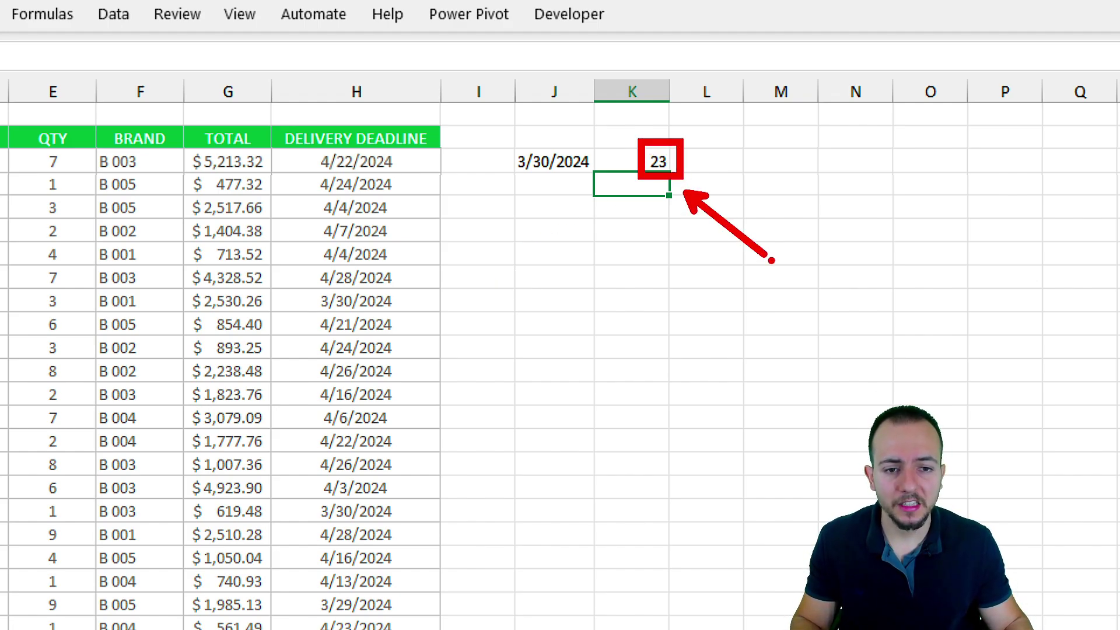
{"action": "mouse_move", "coordinate": [561, 178]}
{"action": "left_mouse_down"}
{"action": "mouse_move", "coordinate": [516, 229]}
{"action": "mouse_move", "coordinate": [398, 172]}
{"action": "mouse_move", "coordinate": [450, 168]}
{"action": "left_mouse_up"}
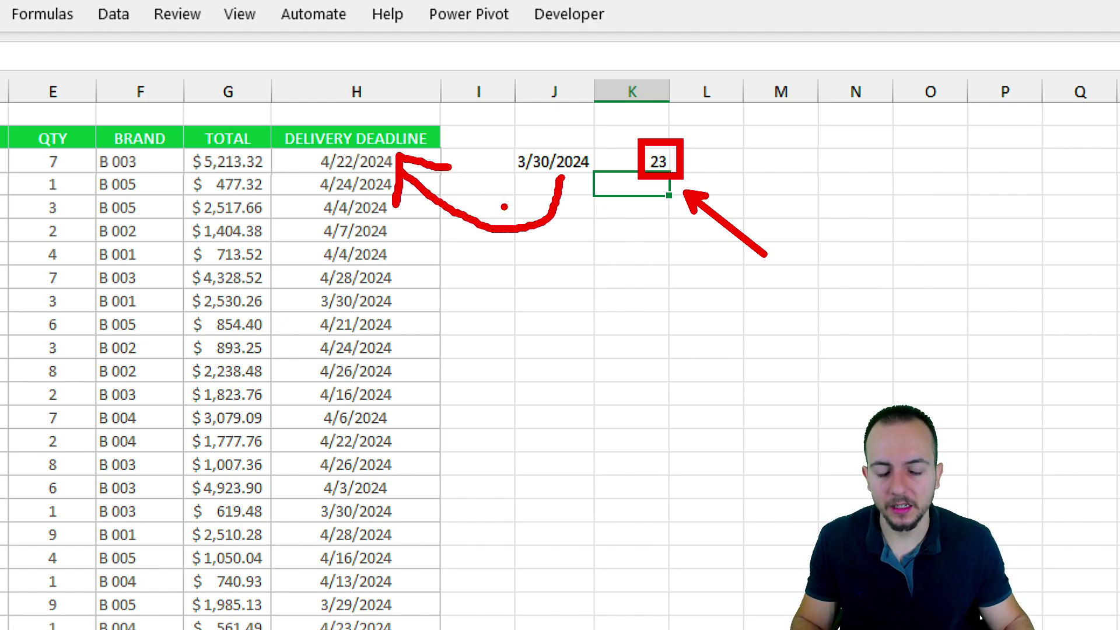
{"action": "key", "text": "Escape"}
Step: Fill the TODAY formula in J3 down to J9 and the deadline difference in K3 down to K9
{"action": "left_click", "coordinate": [557, 166]}
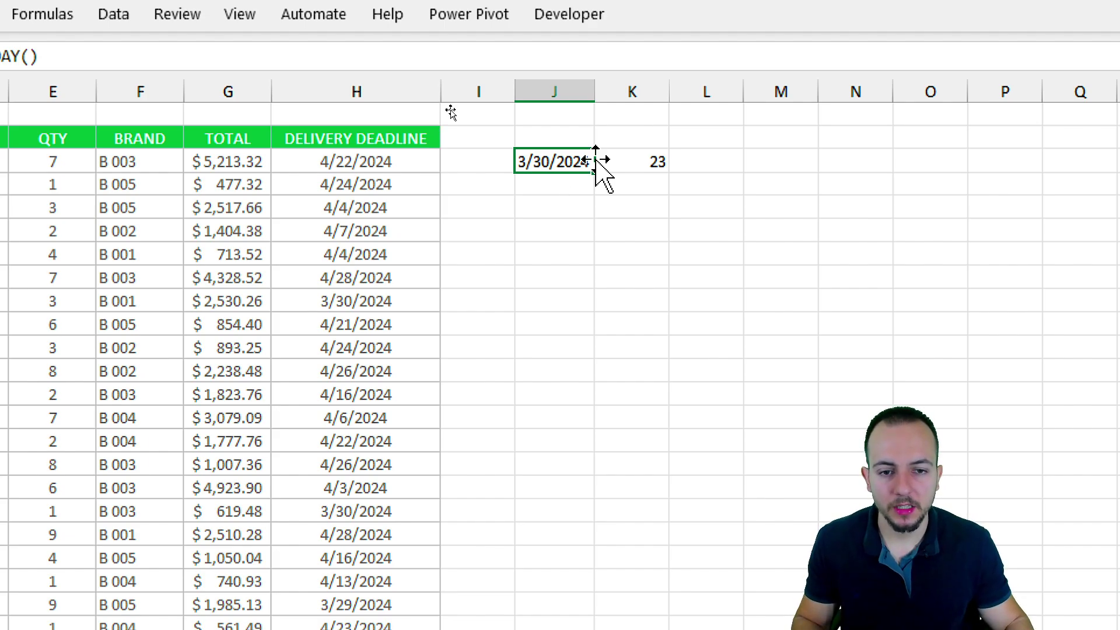
{"action": "left_click_drag", "start_coordinate": [594, 172], "coordinate": [592, 197]}
{"action": "left_click", "coordinate": [642, 161]}
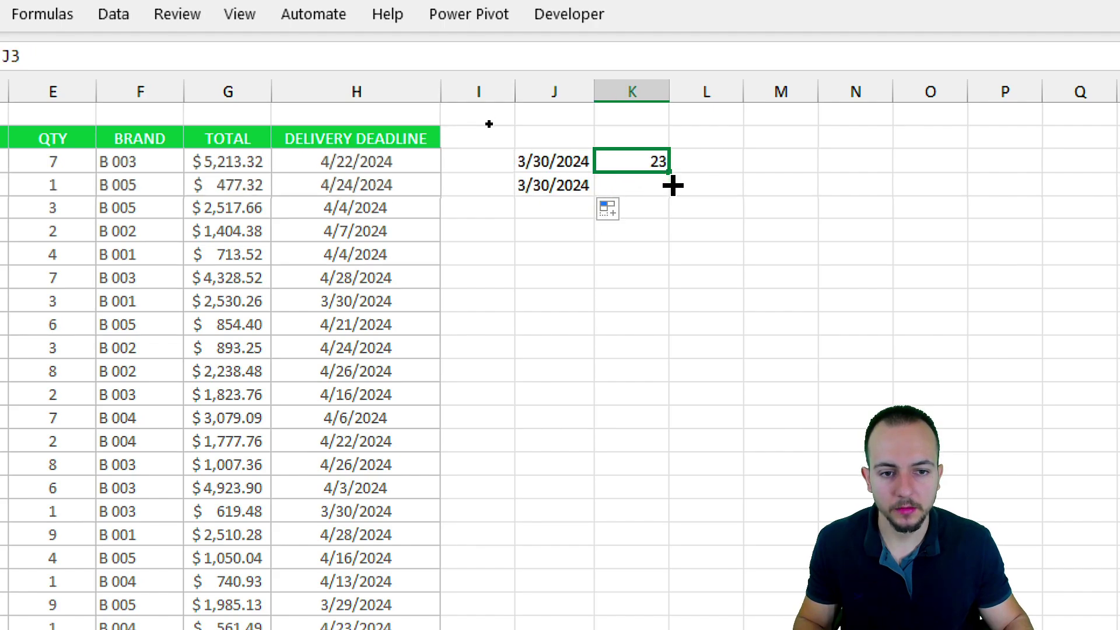
{"action": "left_click_drag", "start_coordinate": [673, 180], "coordinate": [671, 196]}
{"action": "left_click", "coordinate": [628, 183]}
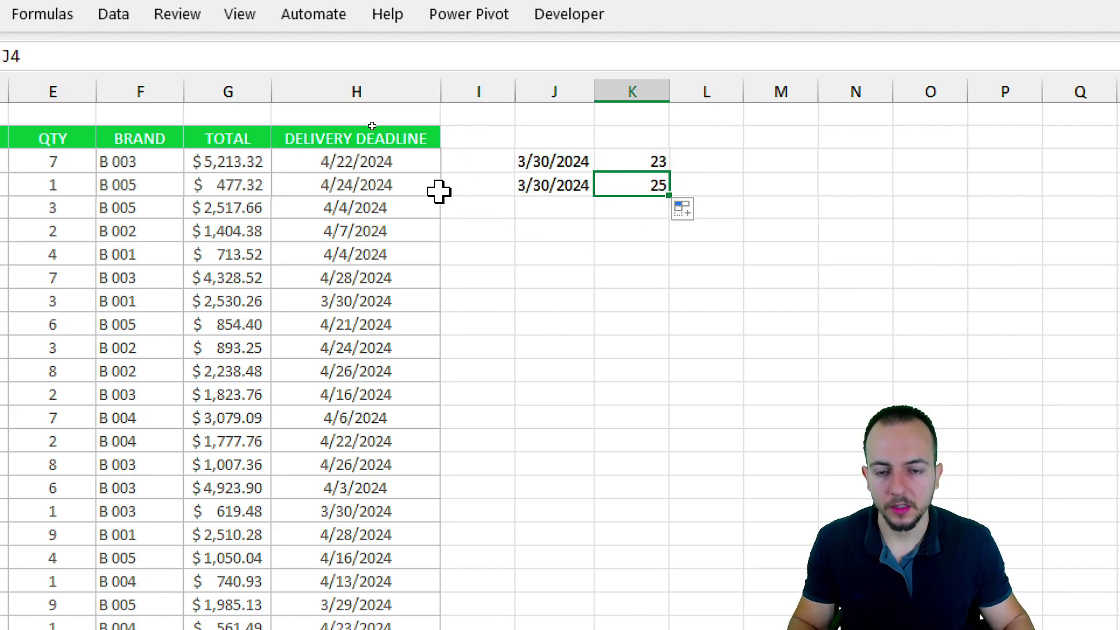
{"action": "left_click_drag", "start_coordinate": [670, 195], "coordinate": [661, 316]}
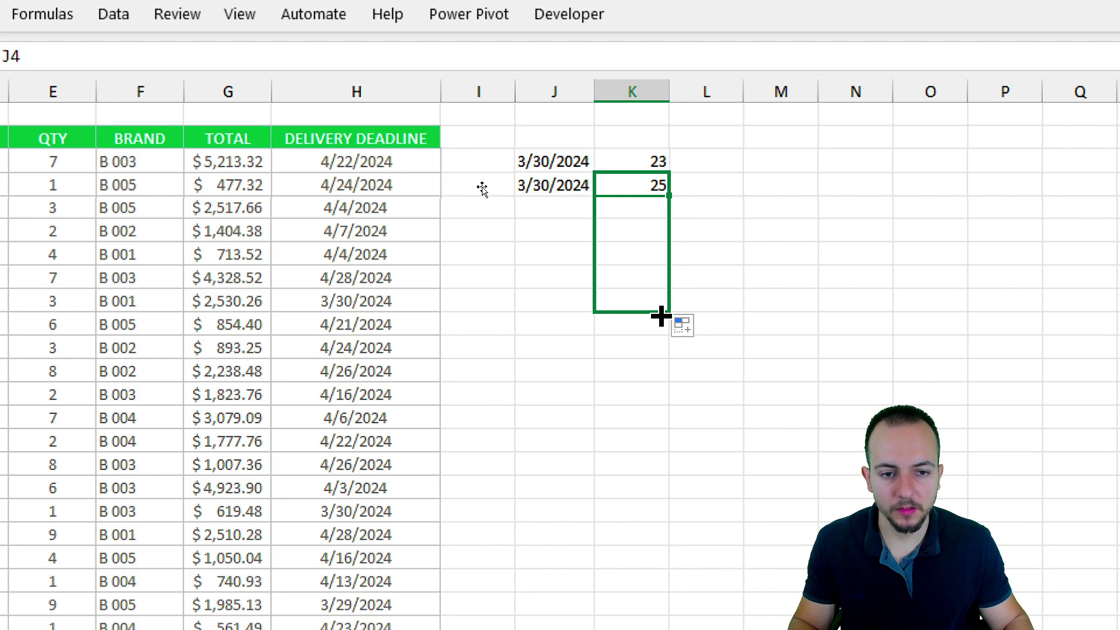
{"action": "left_click", "coordinate": [587, 182]}
{"action": "left_click_drag", "start_coordinate": [594, 195], "coordinate": [597, 307]}
{"action": "left_click", "coordinate": [572, 157]}
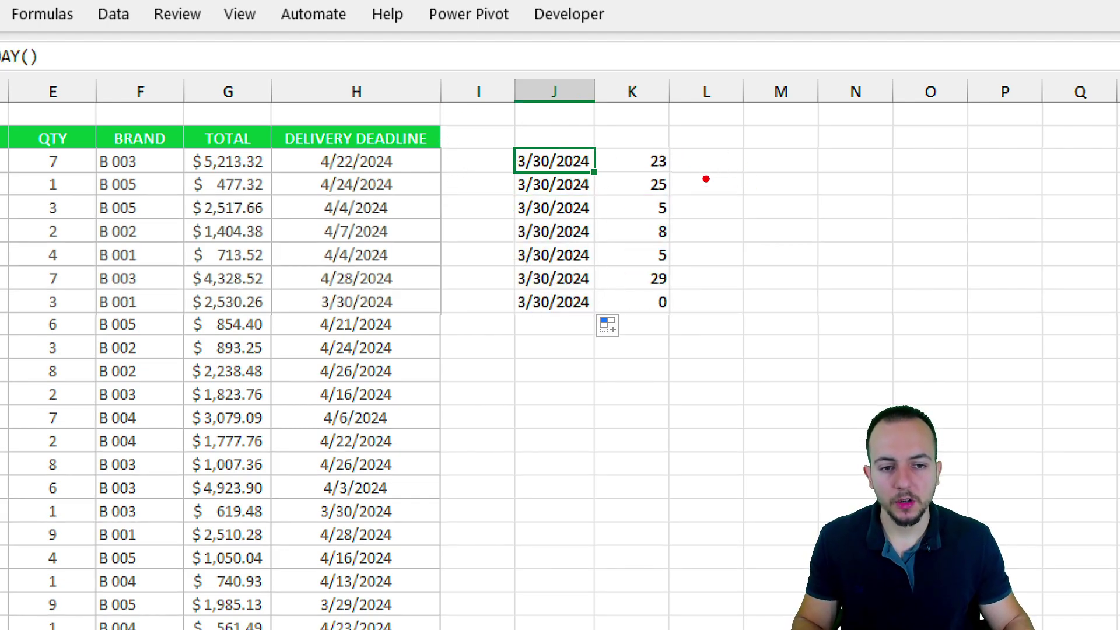
{"action": "mouse_move", "coordinate": [642, 193]}
{"action": "left_mouse_down"}
{"action": "mouse_move", "coordinate": [669, 224]}
{"action": "mouse_move", "coordinate": [688, 225]}
{"action": "mouse_move", "coordinate": [680, 240]}
{"action": "left_mouse_up"}
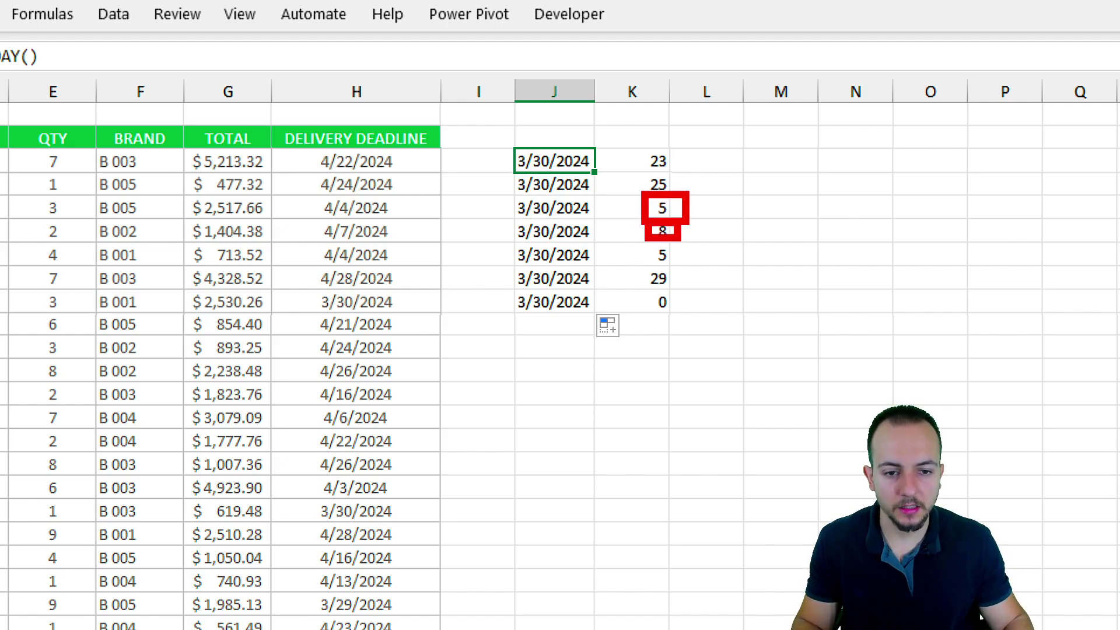
{"action": "left_click_drag", "start_coordinate": [643, 285], "coordinate": [685, 321]}
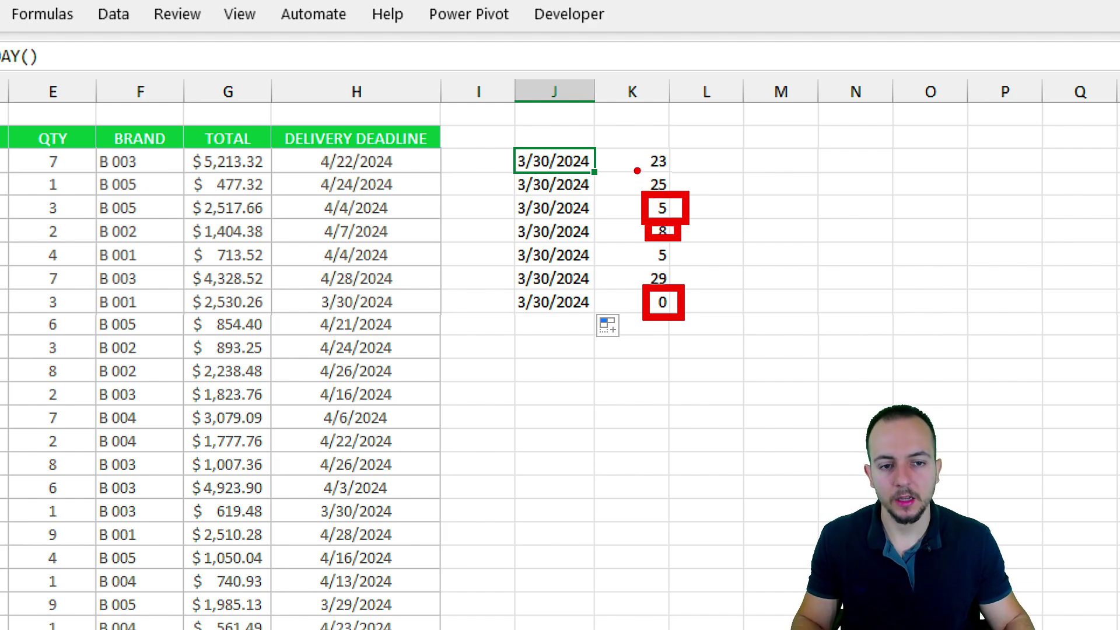
{"action": "mouse_move", "coordinate": [638, 142]}
{"action": "left_mouse_down"}
{"action": "mouse_move", "coordinate": [684, 175]}
{"action": "mouse_move", "coordinate": [772, 130]}
{"action": "left_mouse_up"}
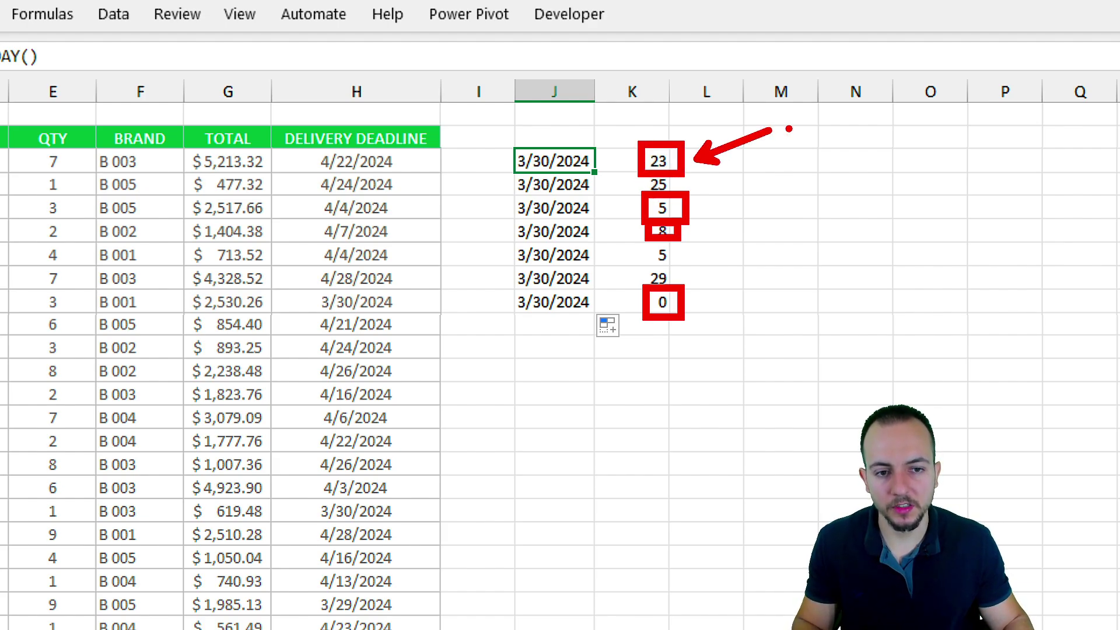
{"action": "mouse_move", "coordinate": [674, 160]}
{"action": "left_mouse_down"}
{"action": "mouse_move", "coordinate": [644, 196]}
{"action": "mouse_move", "coordinate": [654, 159]}
{"action": "left_mouse_up"}
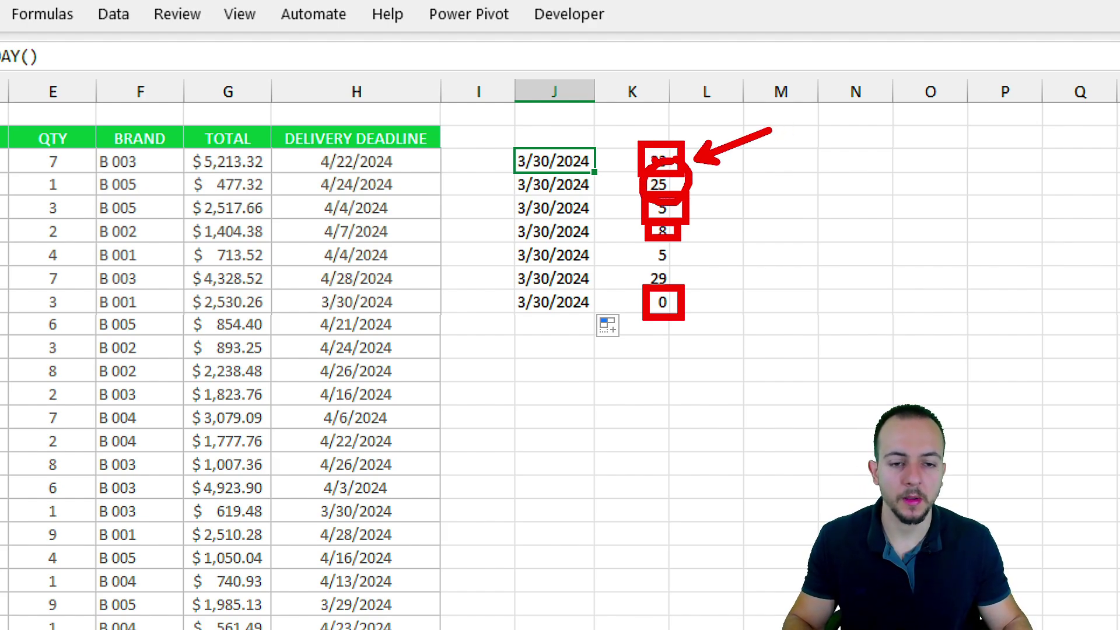
{"action": "key", "text": "Escape"}
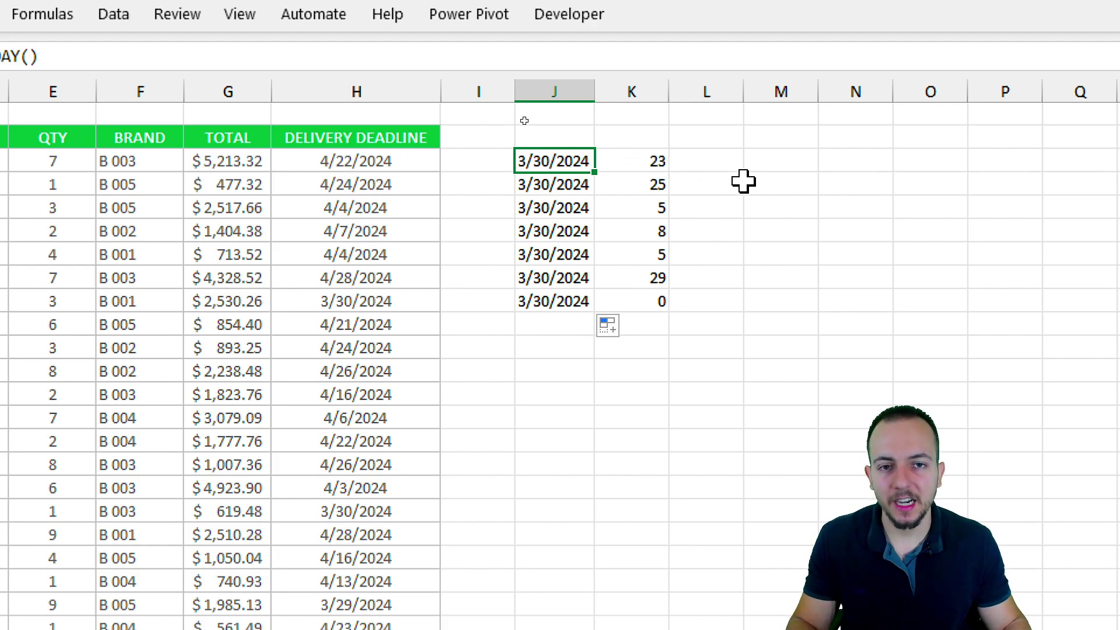
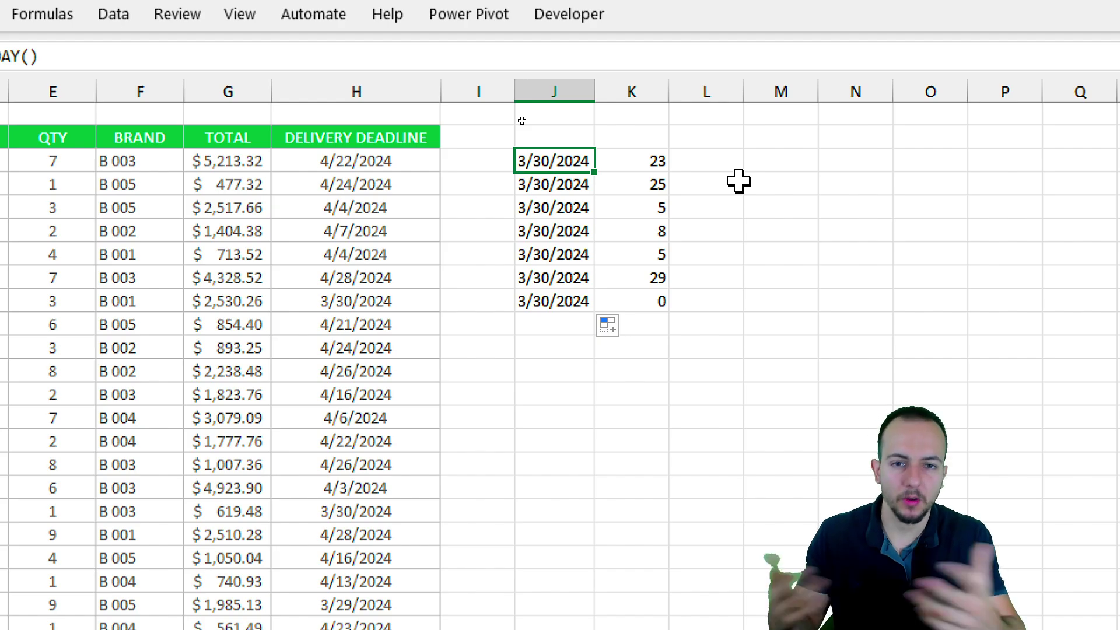
Step: Clear the trial dates and day differences from J3:K9
{"action": "key", "text": "ctrl+a"}
{"action": "key", "text": "Delete"}
{"action": "key", "text": "Up"}
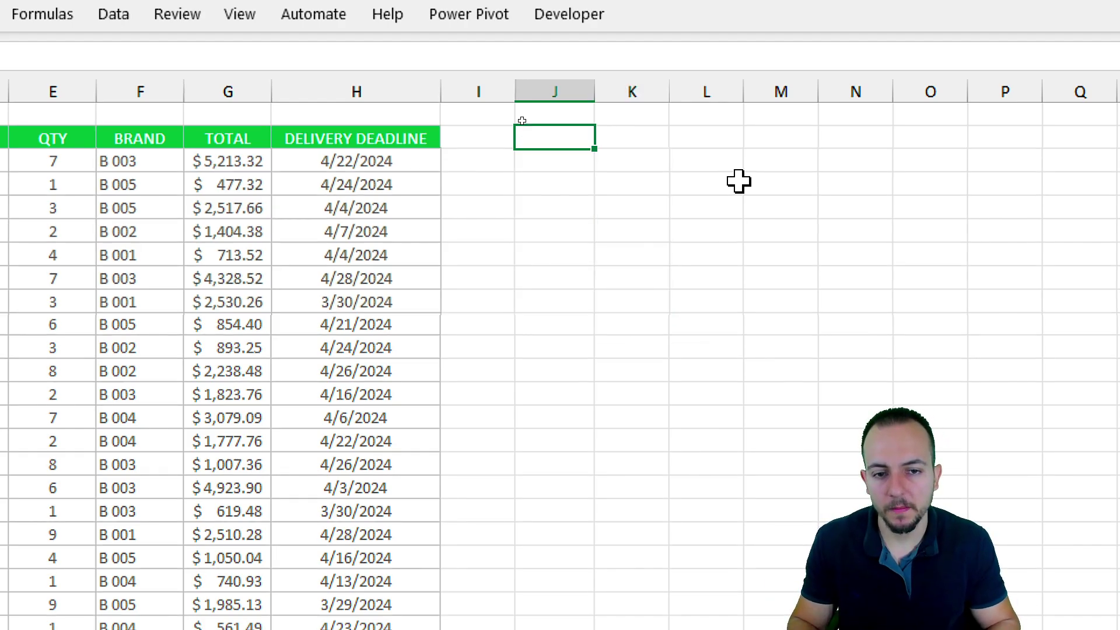
Step: Start an IF formula in J3 whose logical test subtracts the TODAY function from the delivery deadline in H3
{"action": "key", "text": "Down"}
{"action": "type", "text": "=if"}
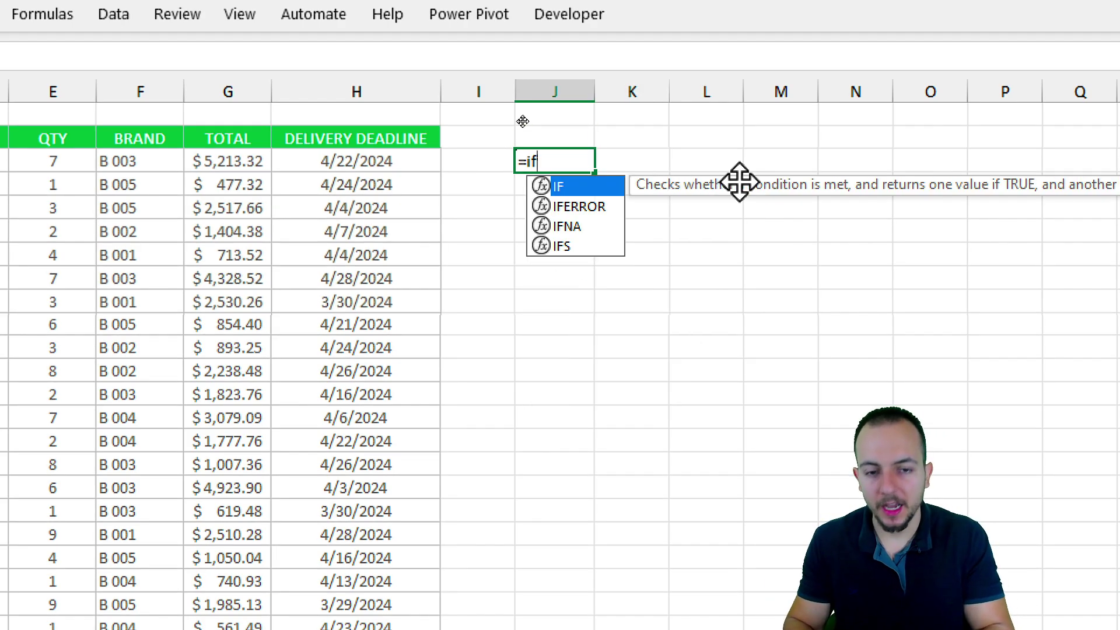
{"action": "double_click", "coordinate": [554, 187]}
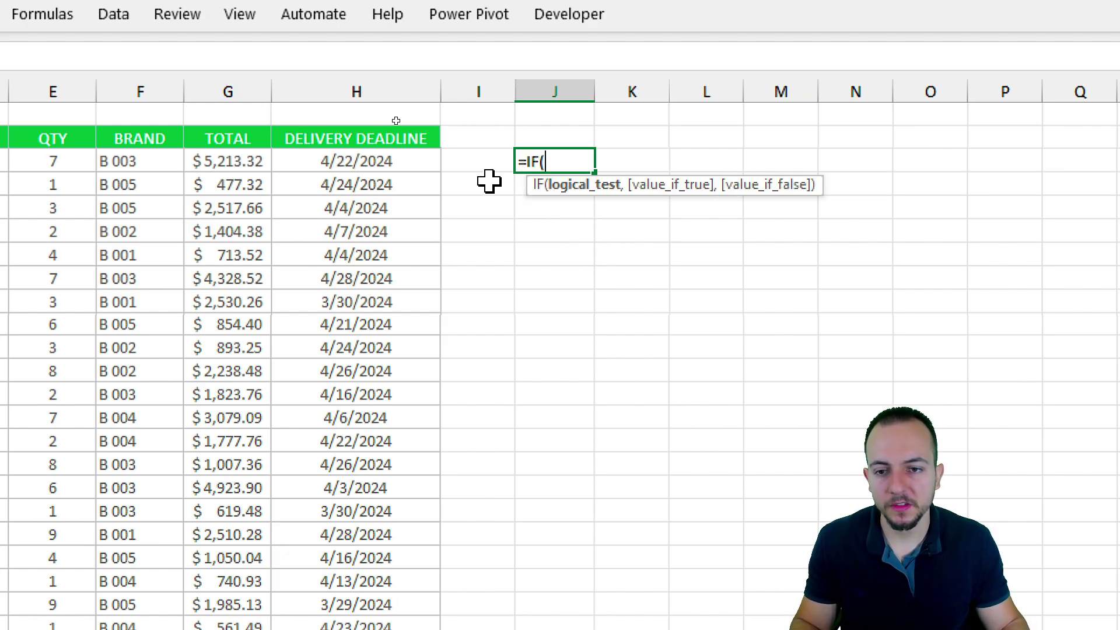
{"action": "left_click", "coordinate": [401, 162]}
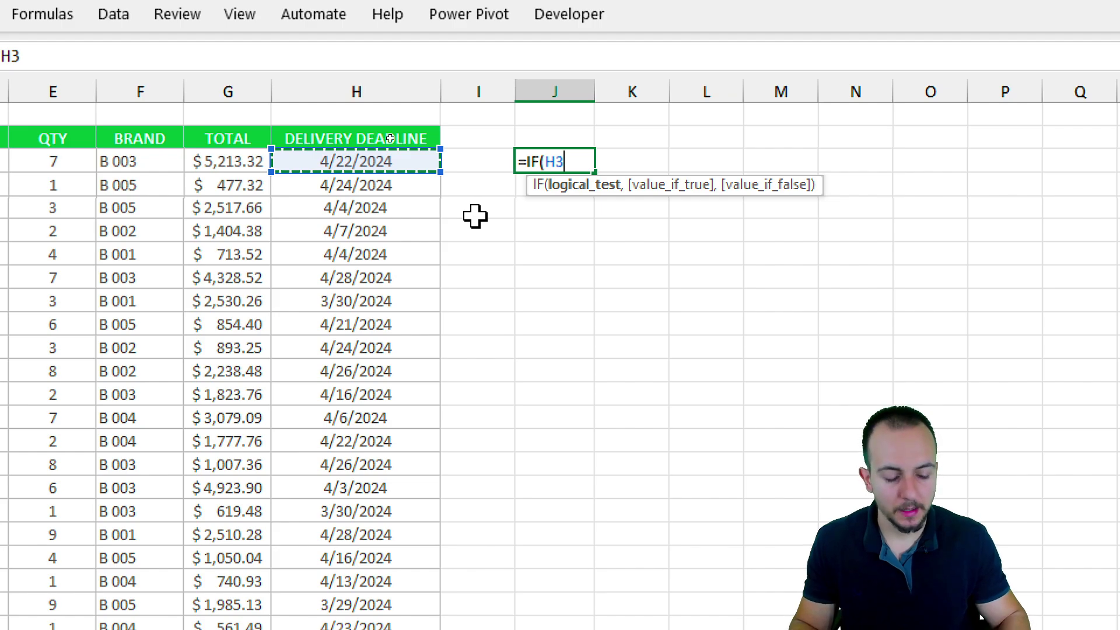
{"action": "type", "text": "-"}
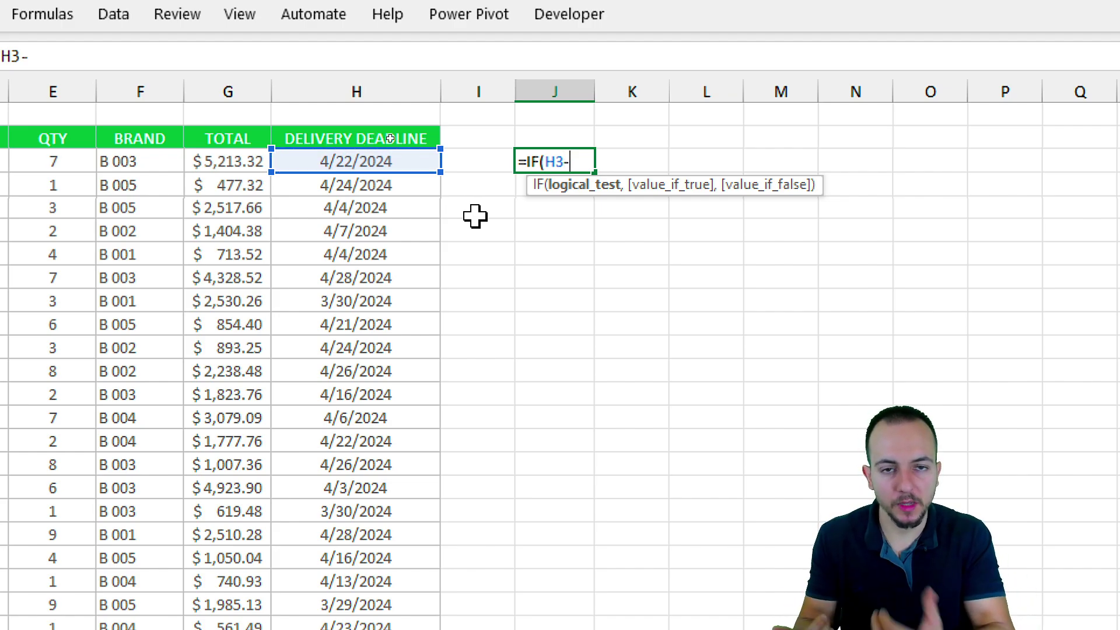
{"action": "type", "text": "toda"}
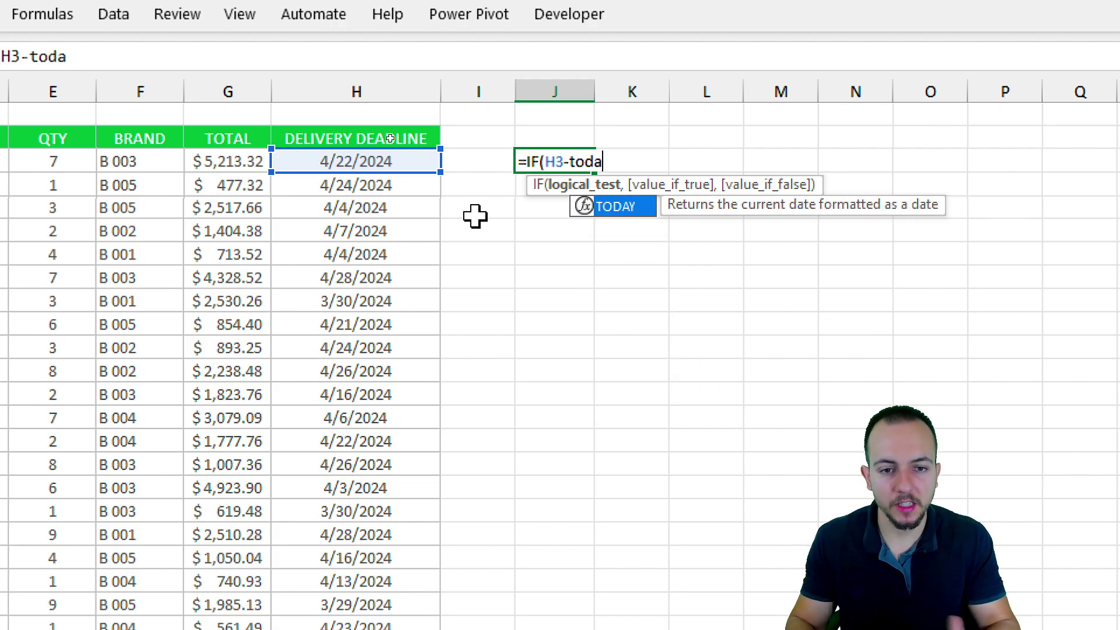
{"action": "key", "text": "Tab"}
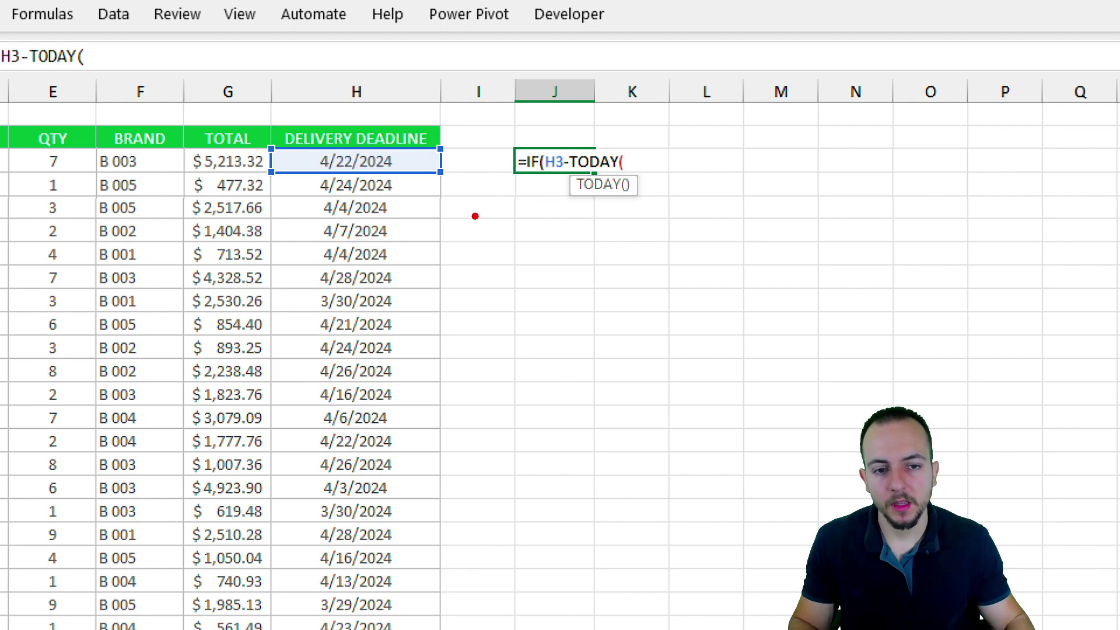
{"action": "left_click_drag", "start_coordinate": [563, 143], "coordinate": [643, 179]}
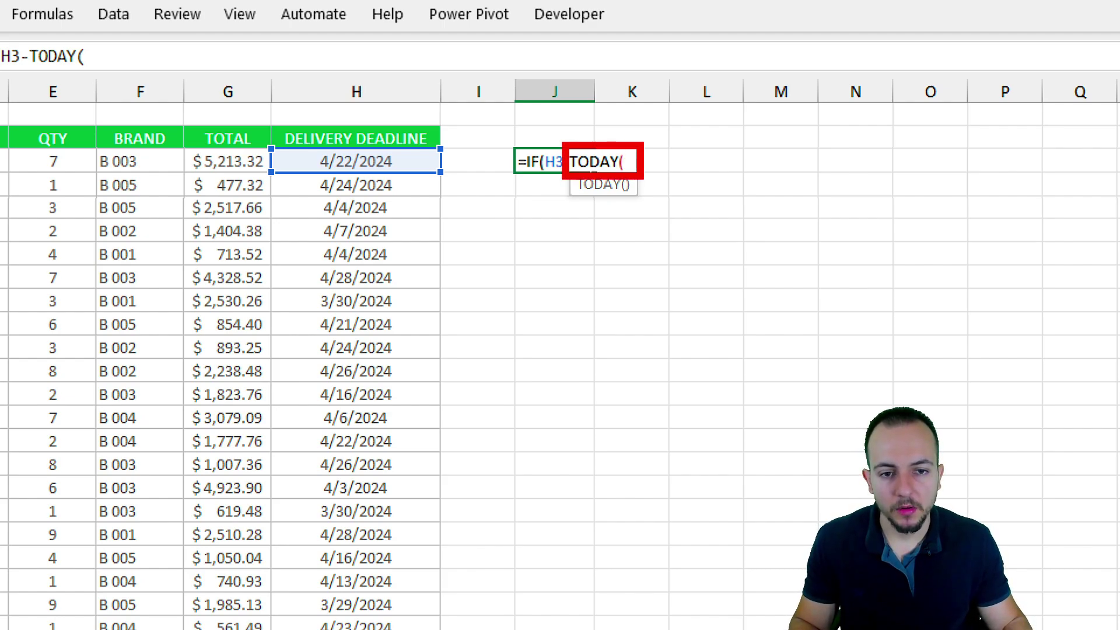
{"action": "mouse_move", "coordinate": [556, 234]}
{"action": "left_mouse_down"}
{"action": "mouse_move", "coordinate": [539, 260]}
{"action": "mouse_move", "coordinate": [537, 353]}
{"action": "left_mouse_up"}
{"action": "left_click_drag", "start_coordinate": [595, 233], "coordinate": [621, 359]}
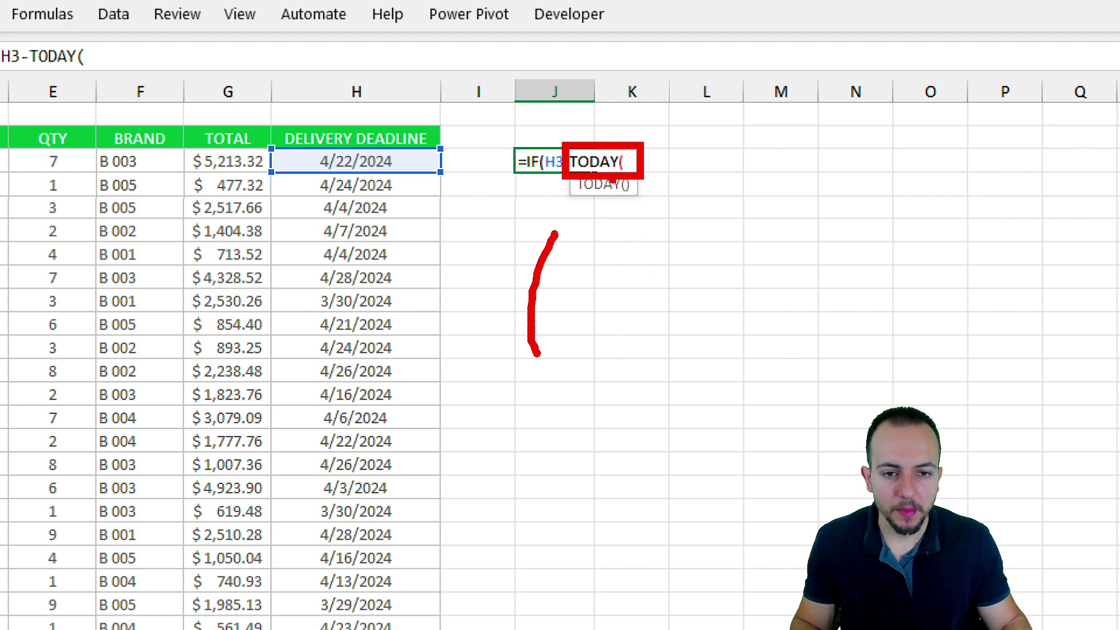
{"action": "left_click_drag", "start_coordinate": [605, 221], "coordinate": [601, 327]}
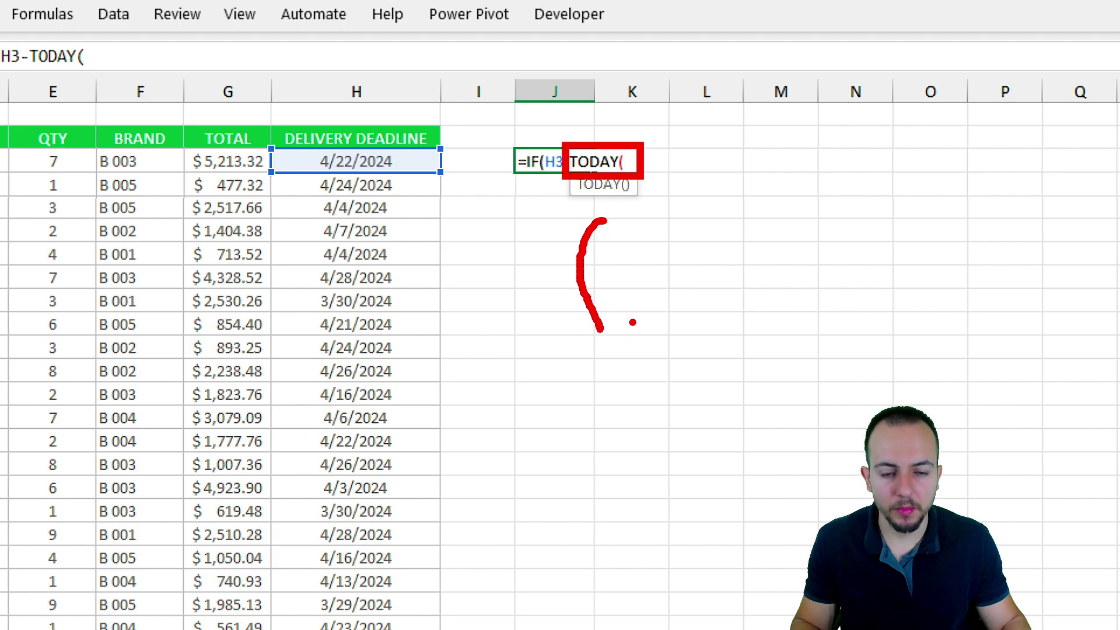
{"action": "left_click_drag", "start_coordinate": [630, 234], "coordinate": [640, 352]}
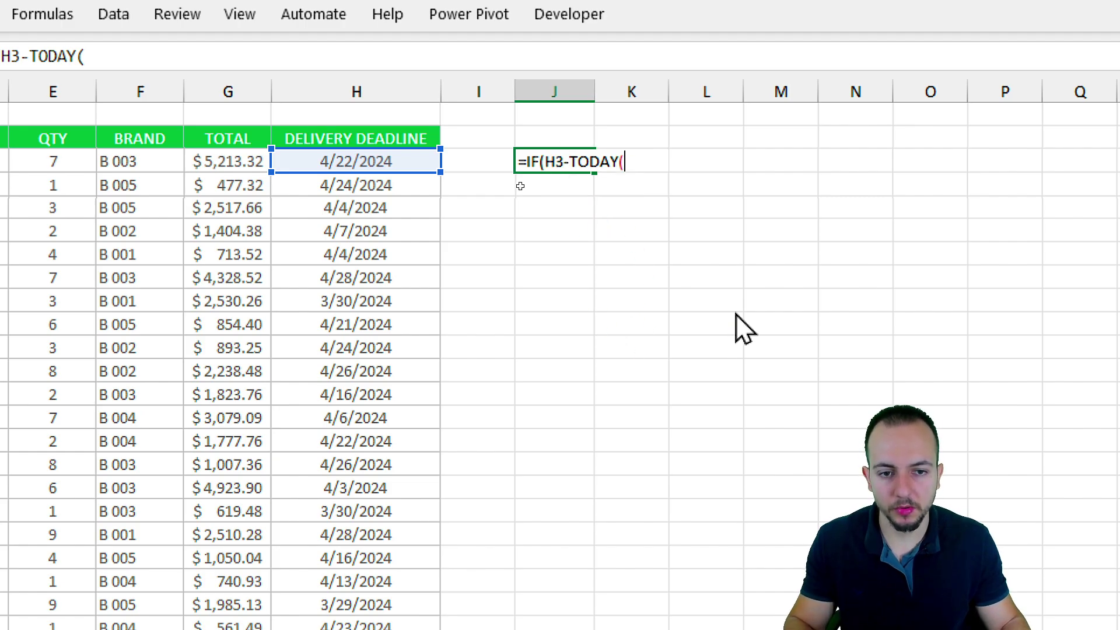
Step: Complete the logical test of the IF formula in J3 as H3-TODAY()<=7
{"action": "type", "text": ")"}
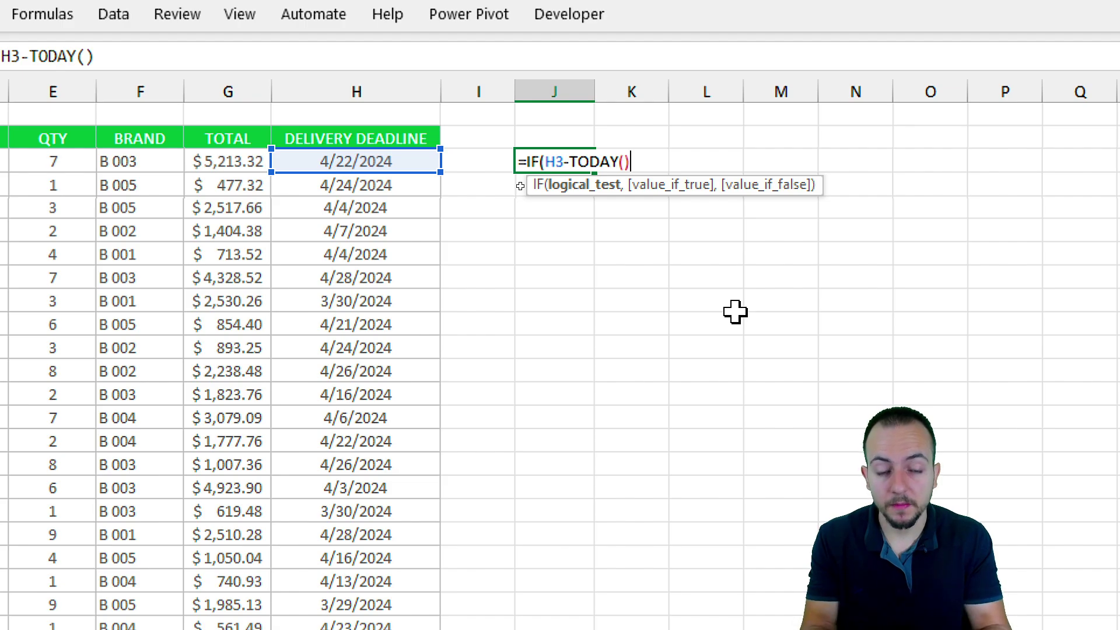
{"action": "type", "text": "<="}
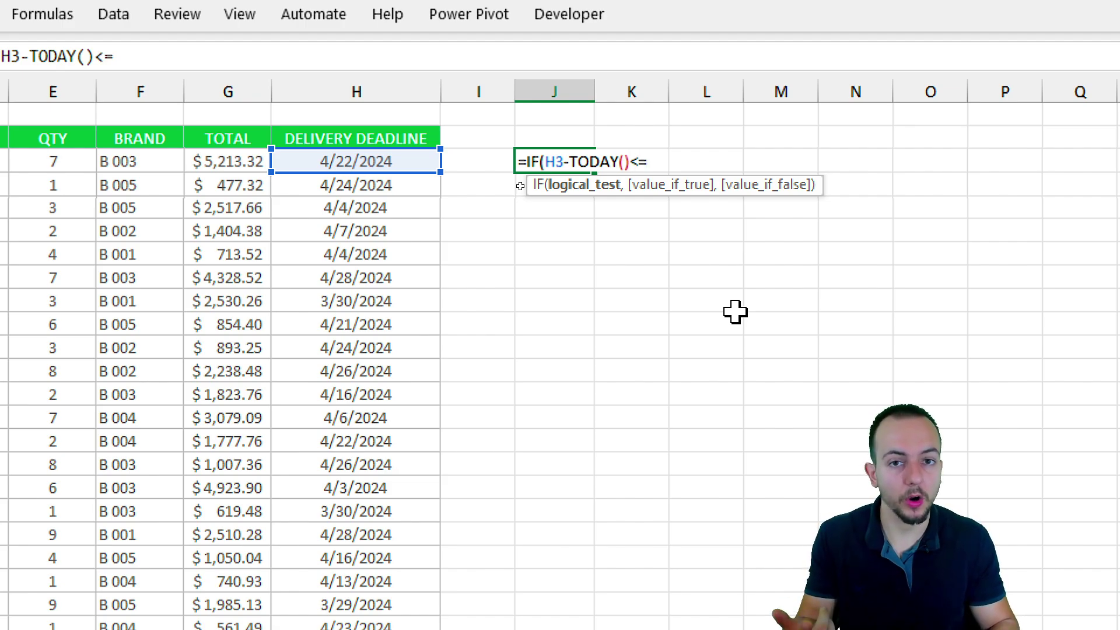
{"action": "type", "text": "7"}
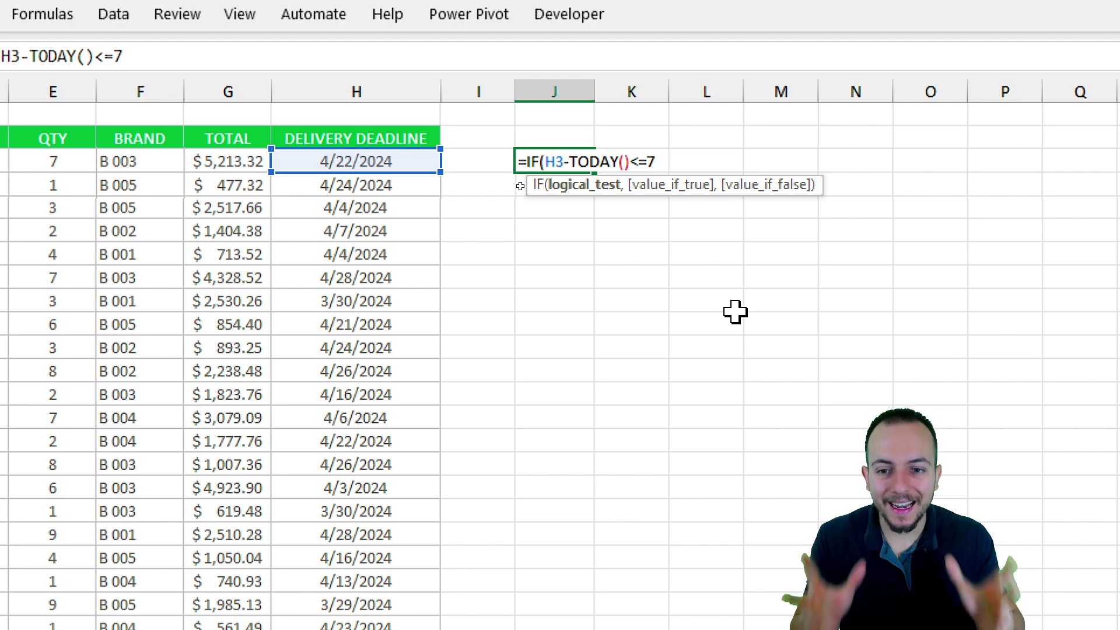
{"action": "type", "text": ","}
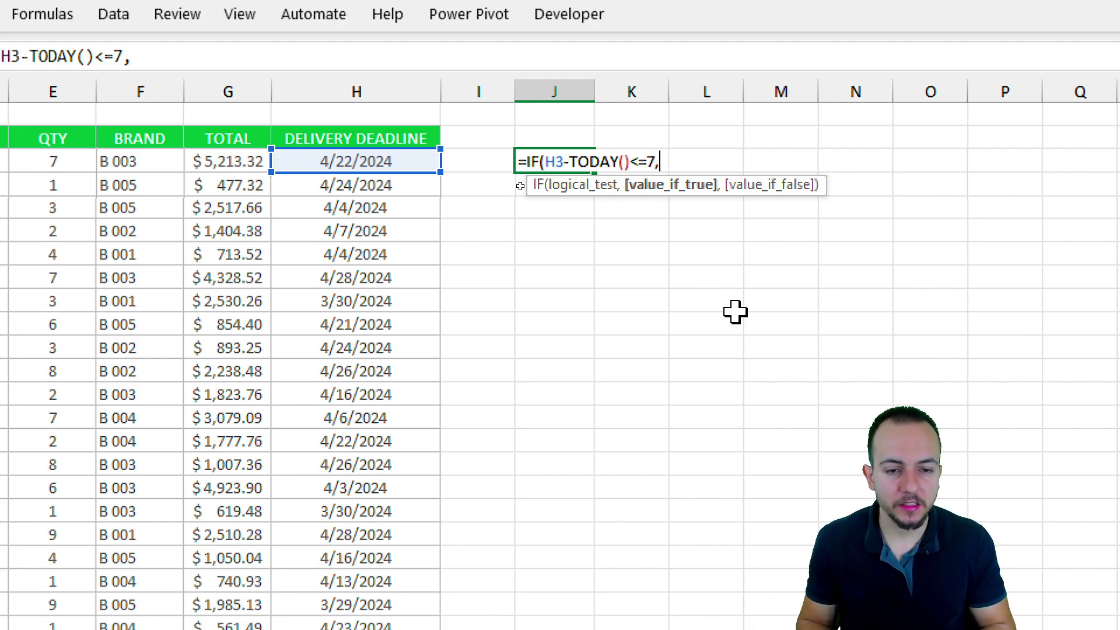
Step: Return "Less than 1 week" when the J3 test is true and "ok" when it is false, and enter the formula
{"action": "type", "text": "\""}
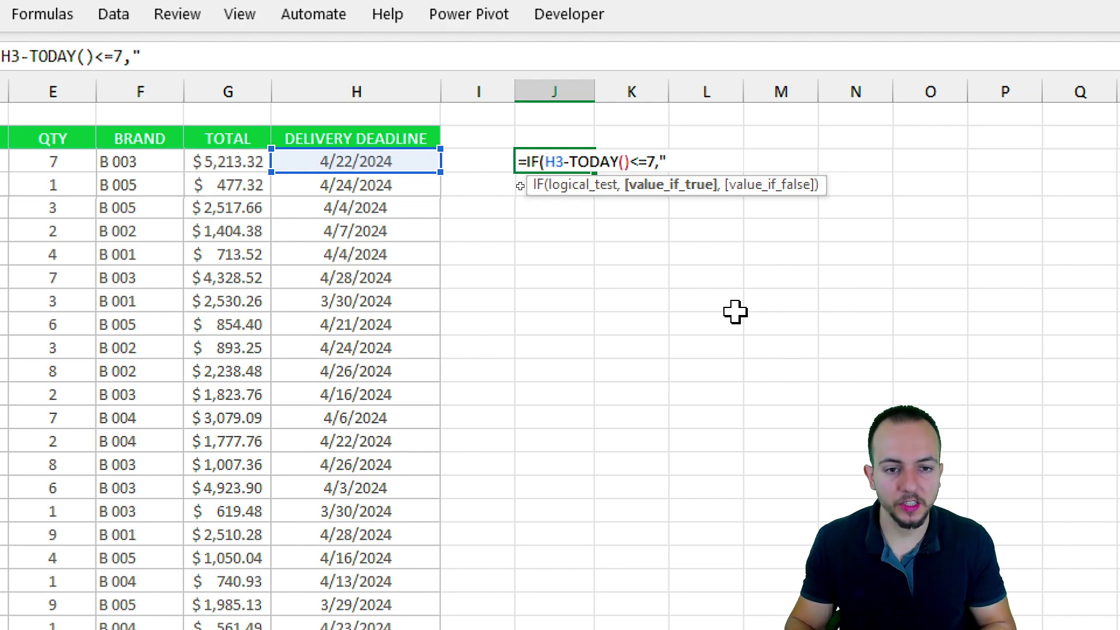
{"action": "type", "text": "Less than "}
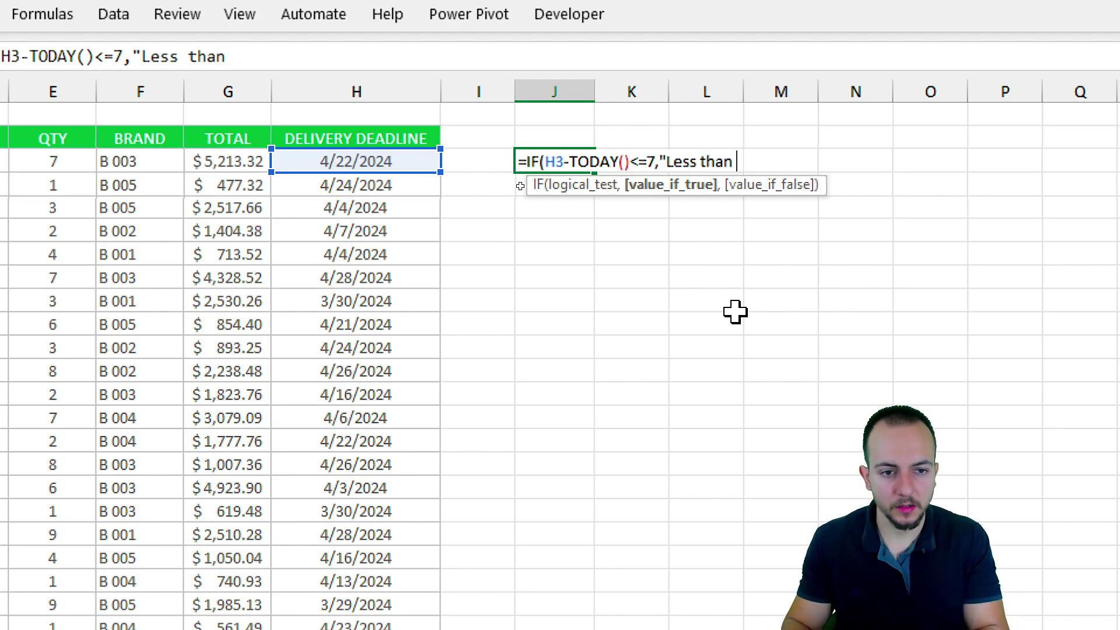
{"action": "type", "text": "1 week\","}
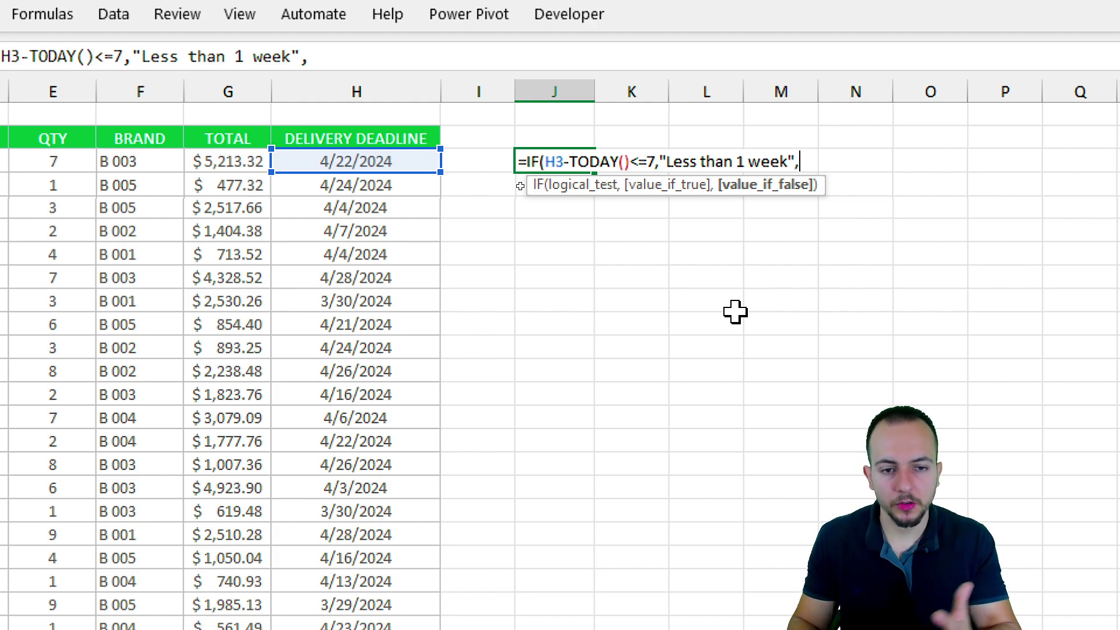
{"action": "type", "text": "\"ok"}
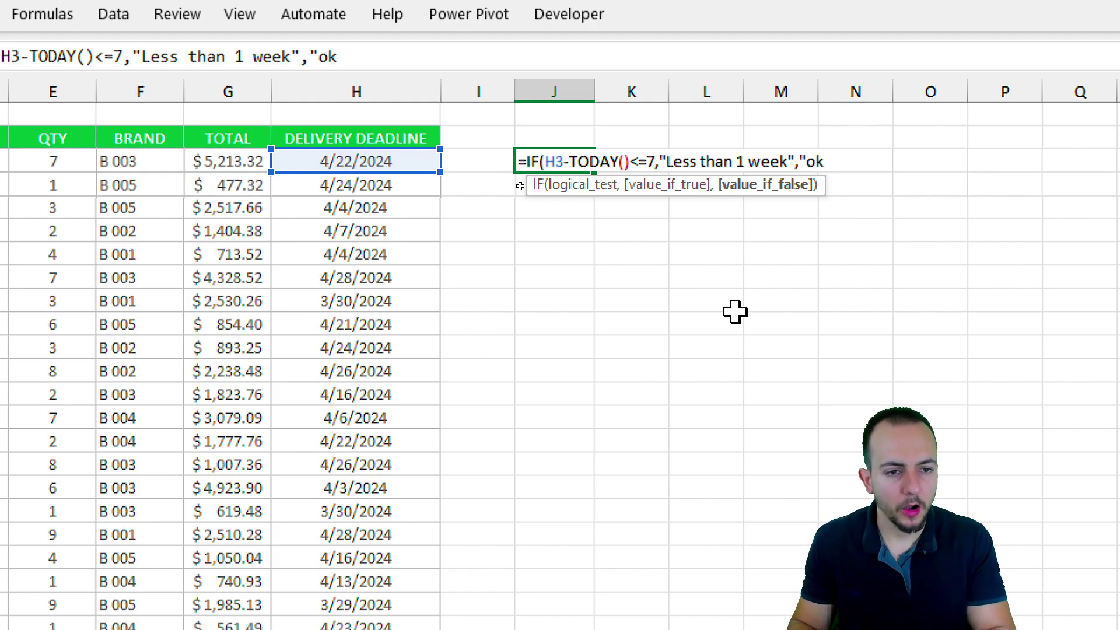
{"action": "type", "text": "\""}
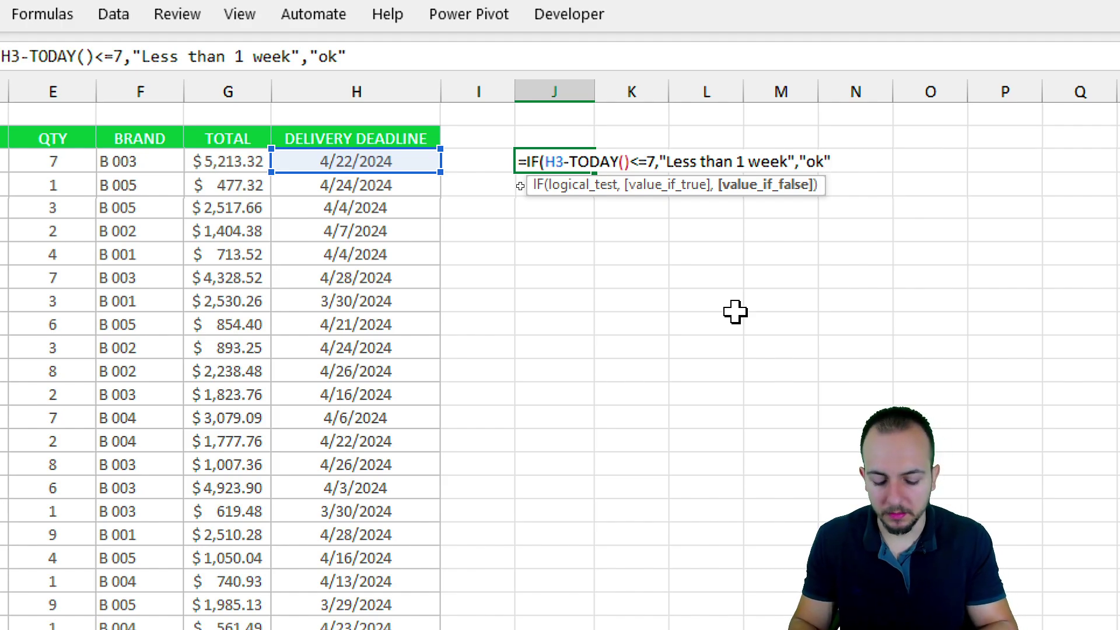
{"action": "type", "text": ")"}
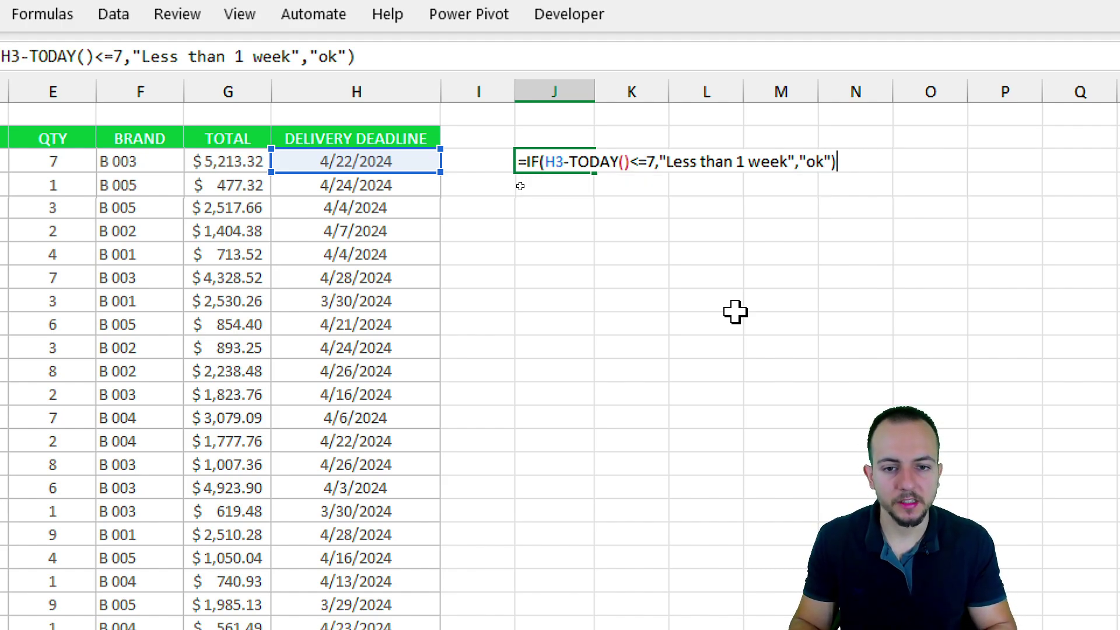
{"action": "key", "text": "Return"}
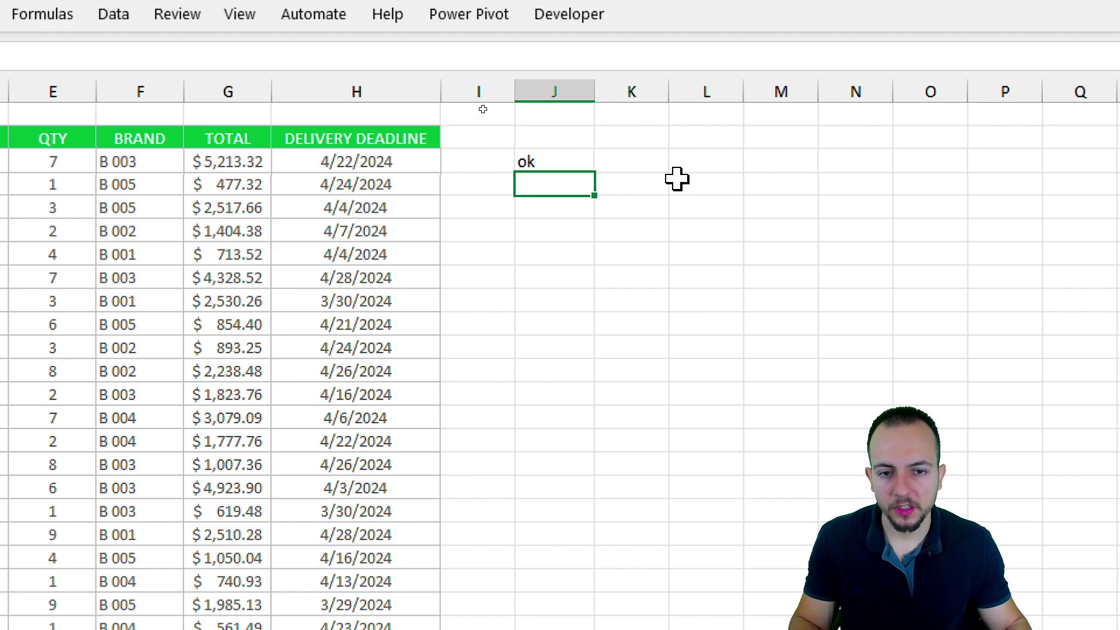
Step: Fill the deadline IF formula from J3 down column J alongside the orders and return to J3
{"action": "left_click", "coordinate": [569, 164]}
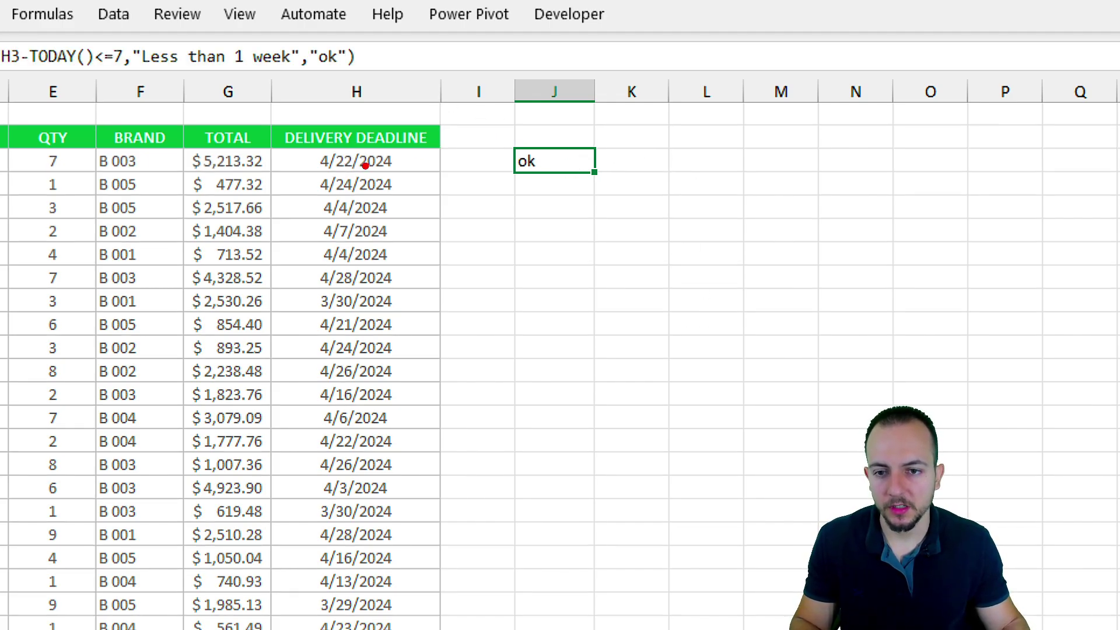
{"action": "left_click_drag", "start_coordinate": [313, 140], "coordinate": [495, 227]}
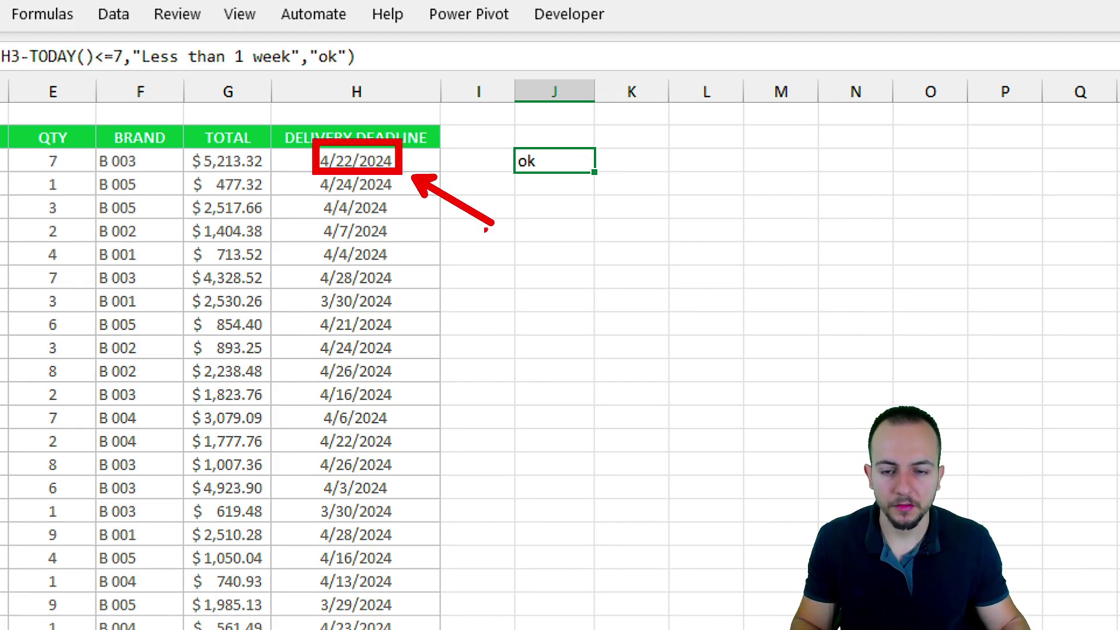
{"action": "key", "text": "Escape"}
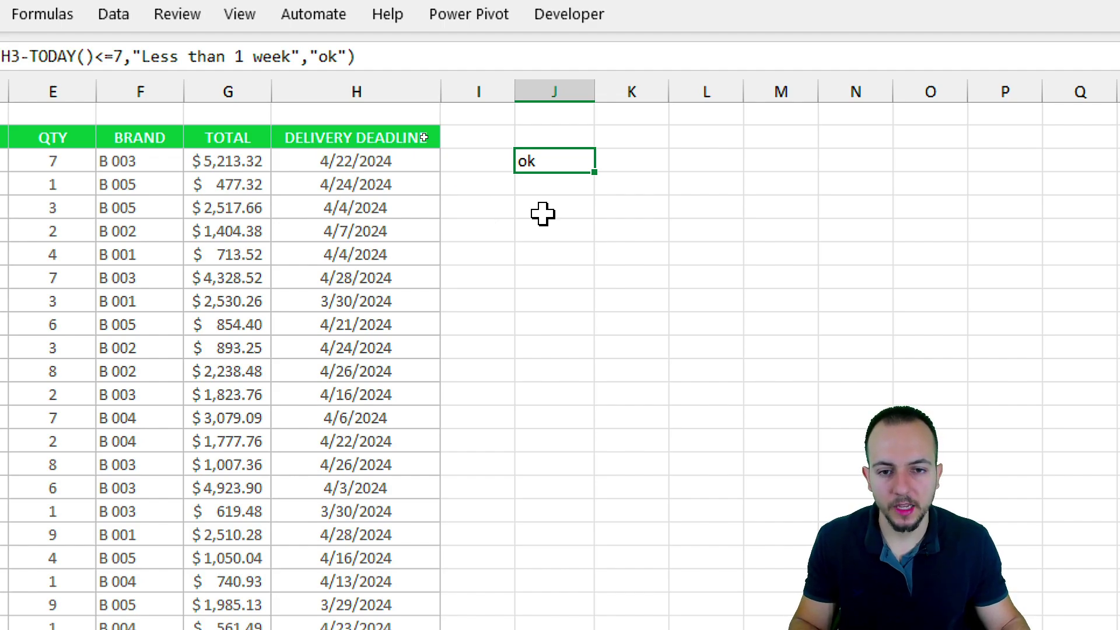
{"action": "left_click_drag", "start_coordinate": [593, 172], "coordinate": [679, 629]}
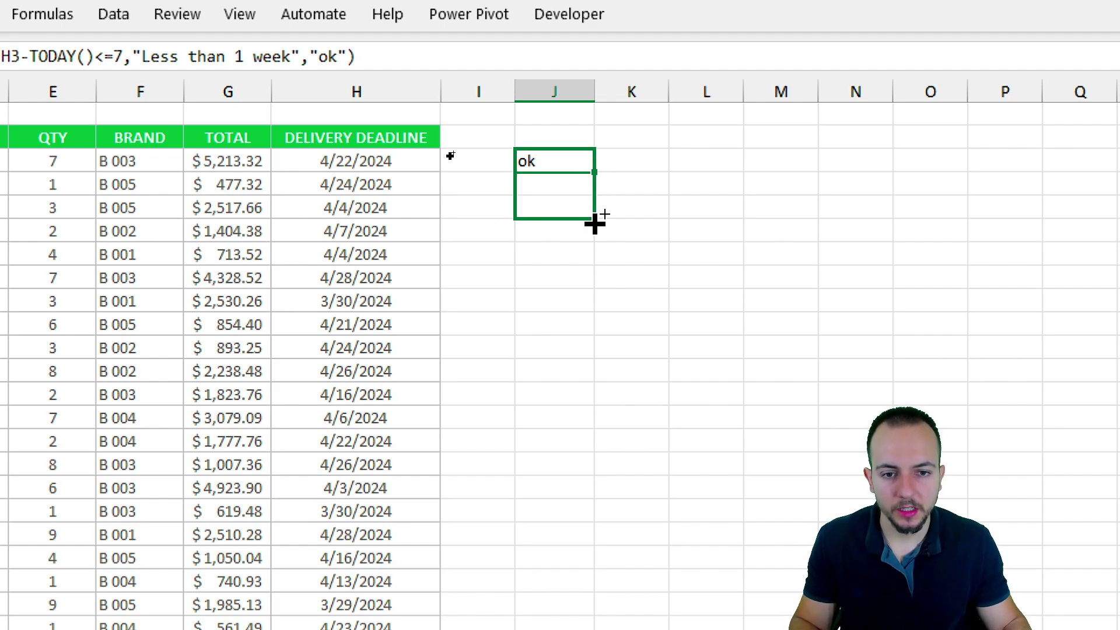
{"action": "left_click_drag", "start_coordinate": [493, 627], "coordinate": [429, 582]}
{"action": "scroll", "coordinate": [433, 274], "scroll_direction": "up", "scroll_amount": 20}
{"action": "left_click", "coordinate": [430, 111]}
{"action": "left_click_drag", "start_coordinate": [402, 123], "coordinate": [478, 141]}
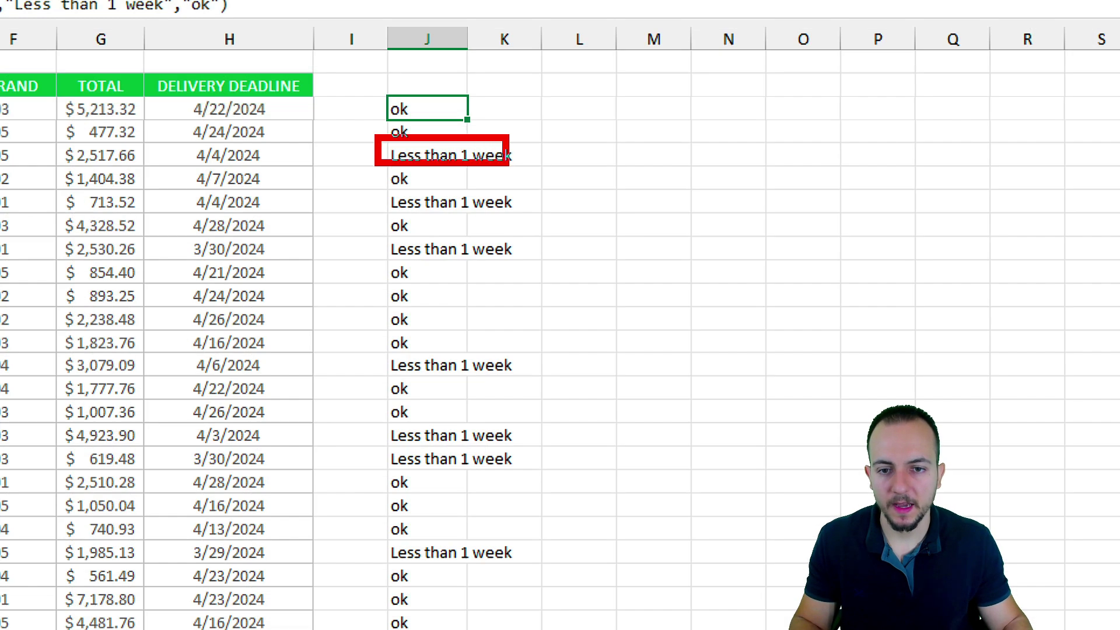
{"action": "mouse_move", "coordinate": [528, 185]}
{"action": "left_mouse_down"}
{"action": "mouse_move", "coordinate": [370, 221]}
{"action": "mouse_move", "coordinate": [521, 272]}
{"action": "left_mouse_up"}
{"action": "key", "text": "Escape"}
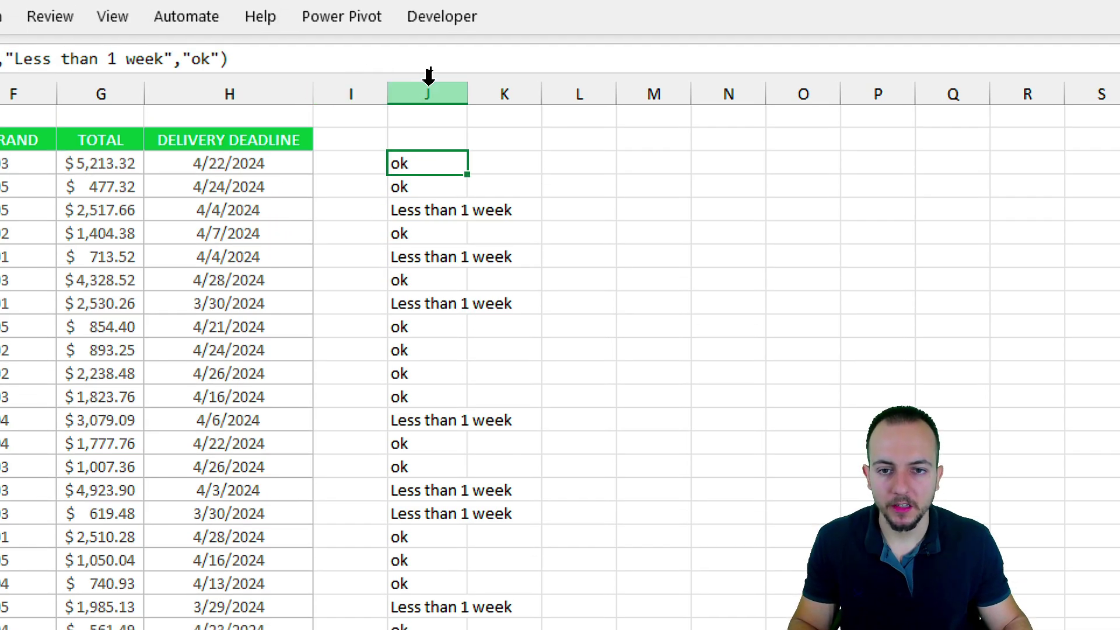
Step: Conditionally format column J so cells equal to "Less than 1 week" get Light Red Fill with Dark Red Text
{"action": "left_click", "coordinate": [427, 37]}
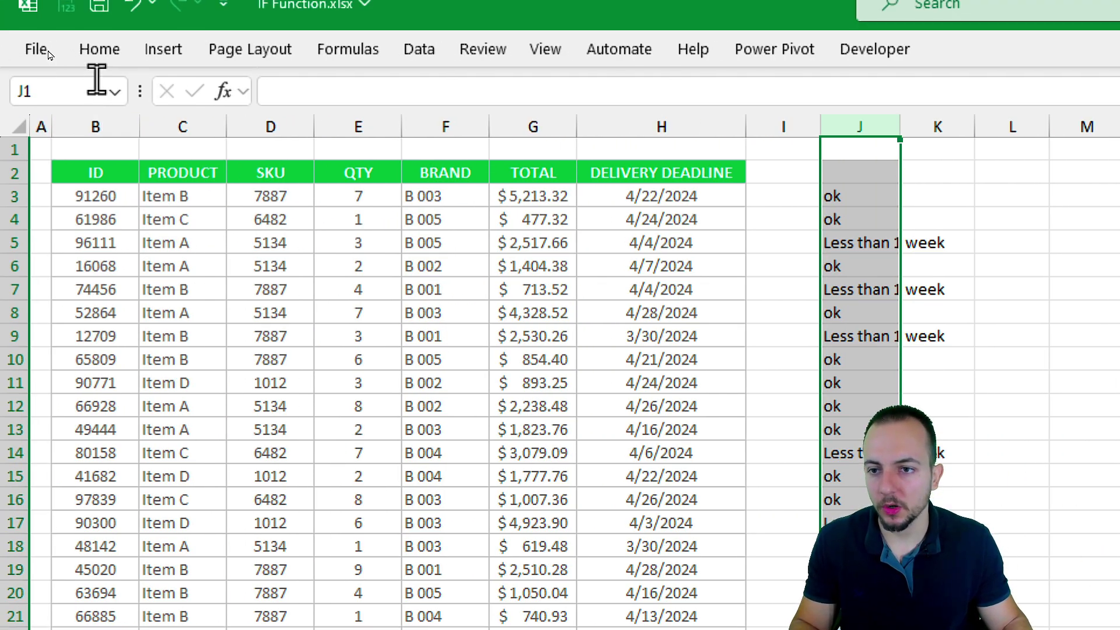
{"action": "left_click", "coordinate": [99, 16]}
{"action": "left_click", "coordinate": [681, 159]}
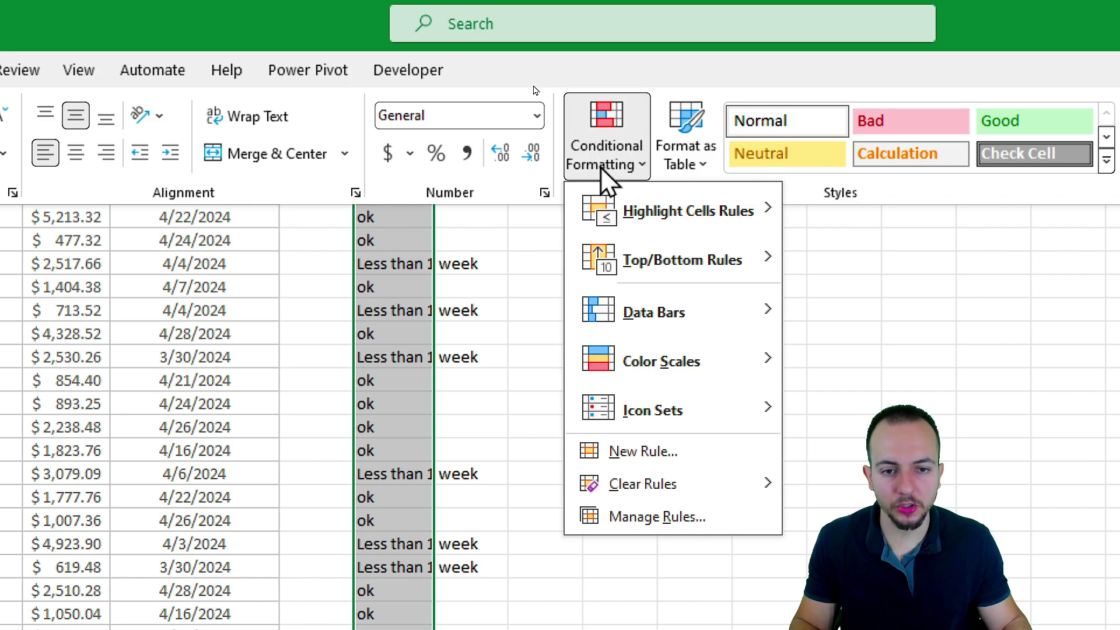
{"action": "mouse_move", "coordinate": [669, 228]}
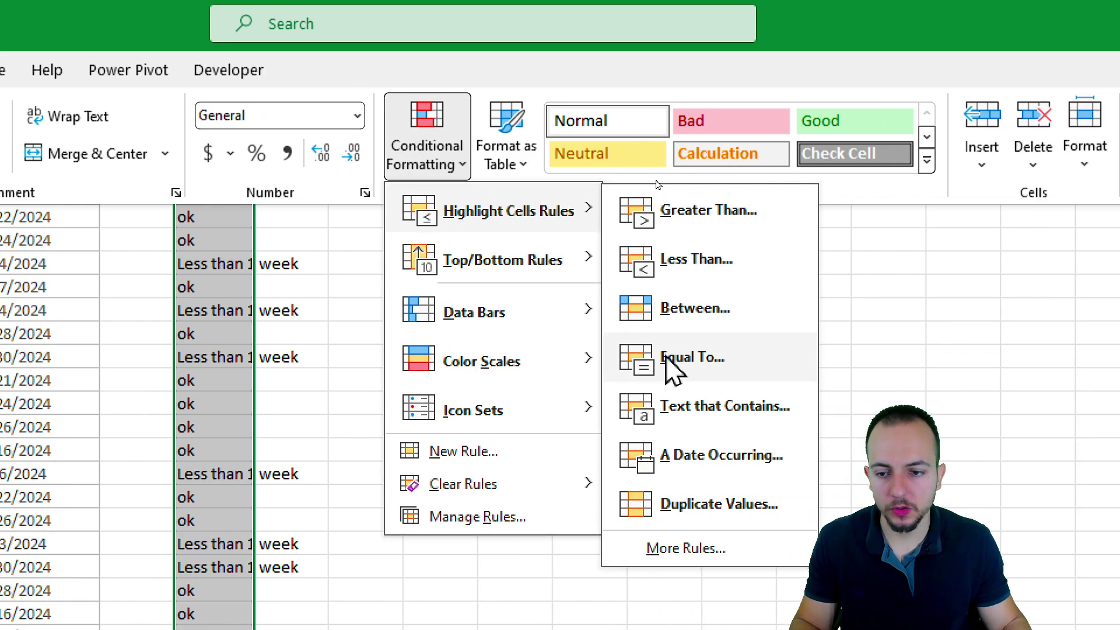
{"action": "left_click", "coordinate": [672, 362]}
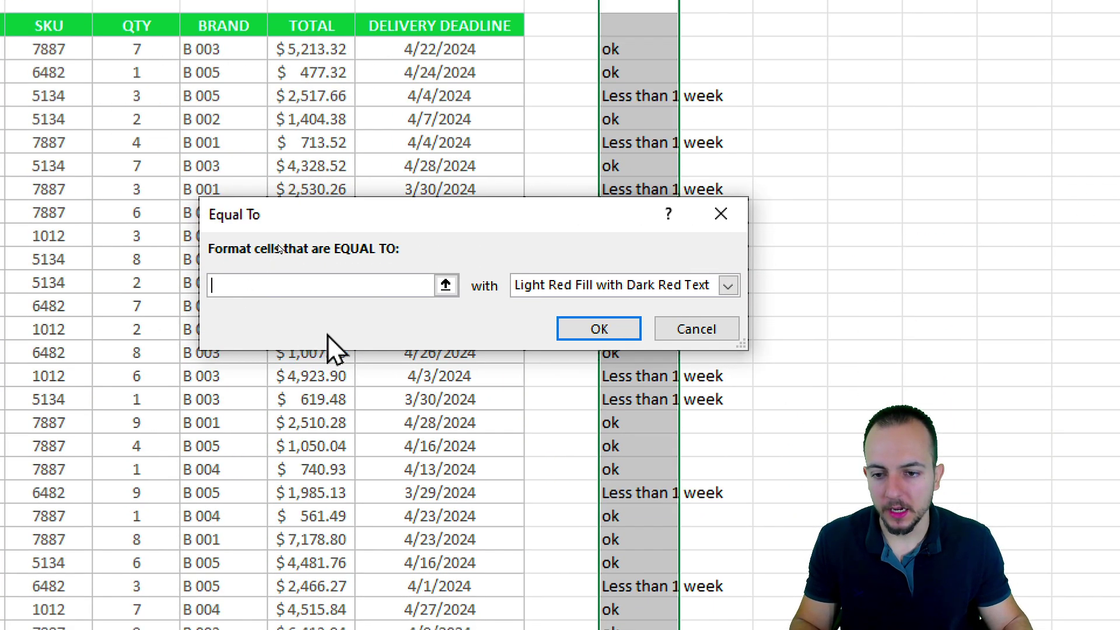
{"action": "type", "text": "Less than "}
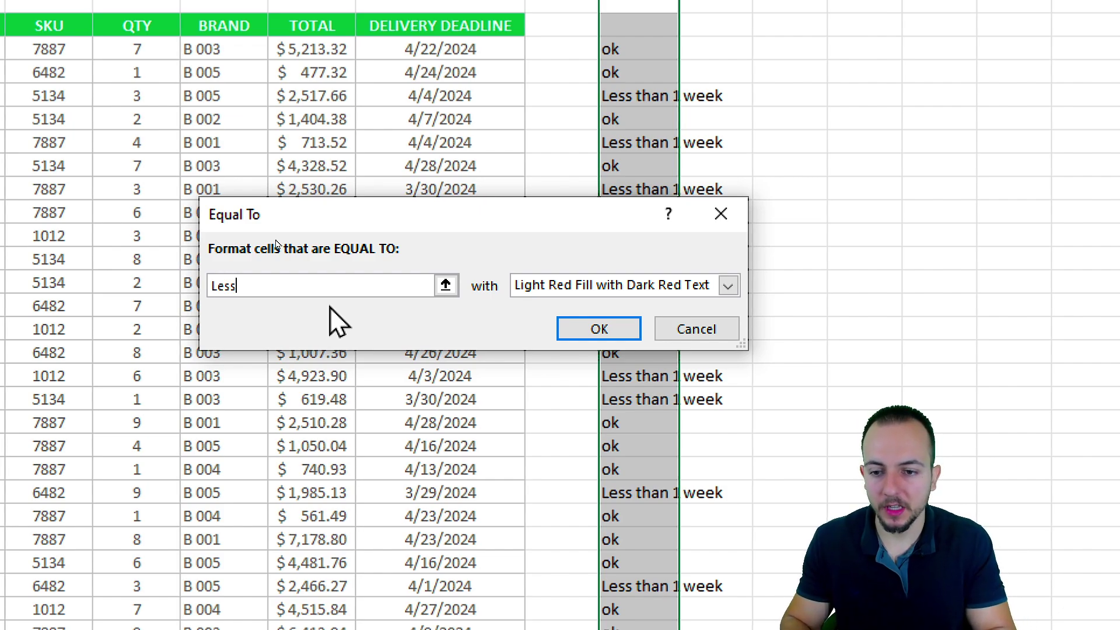
{"action": "type", "text": "1 week"}
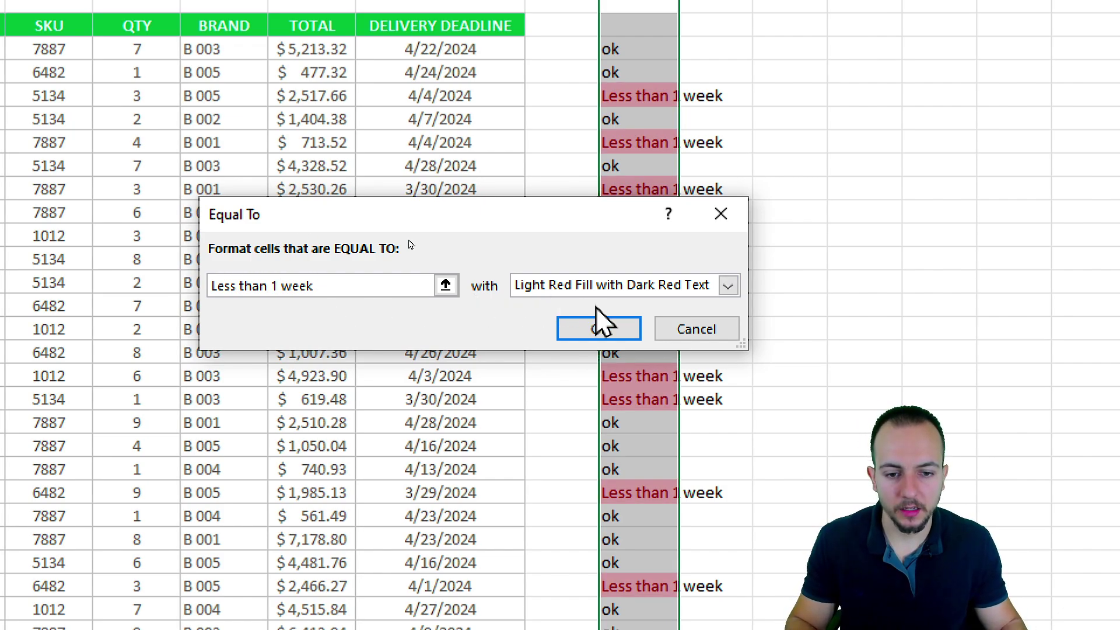
{"action": "left_click", "coordinate": [601, 329]}
{"action": "left_click", "coordinate": [421, 204]}
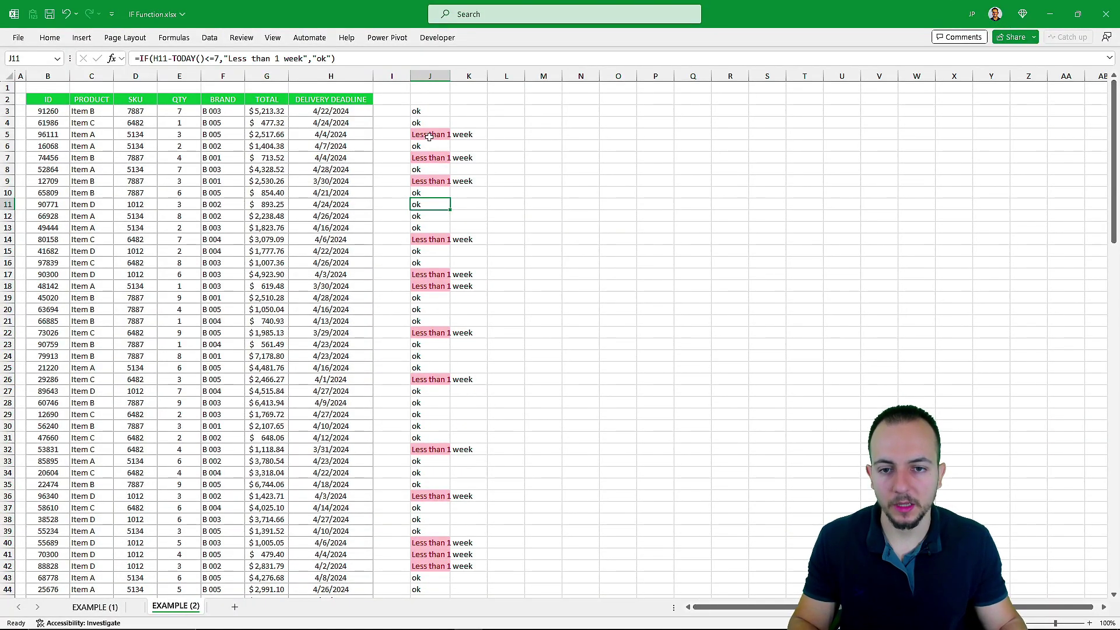
Step: Deselect the results and switch back to the EXAMPLE (1) sheet
{"action": "left_click", "coordinate": [424, 99]}
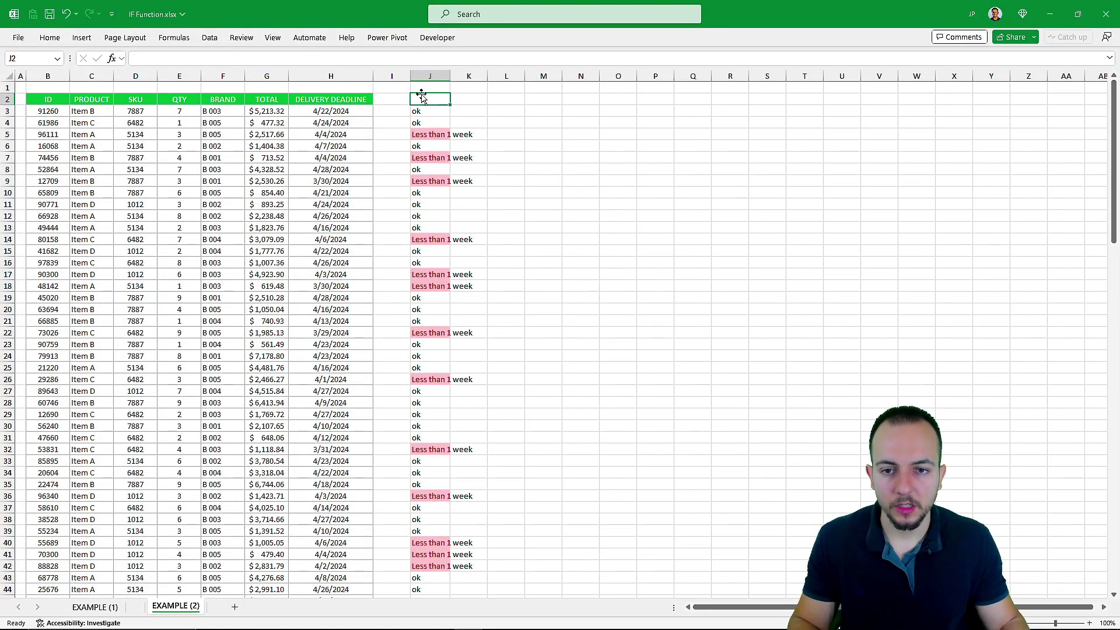
{"action": "left_click", "coordinate": [62, 104]}
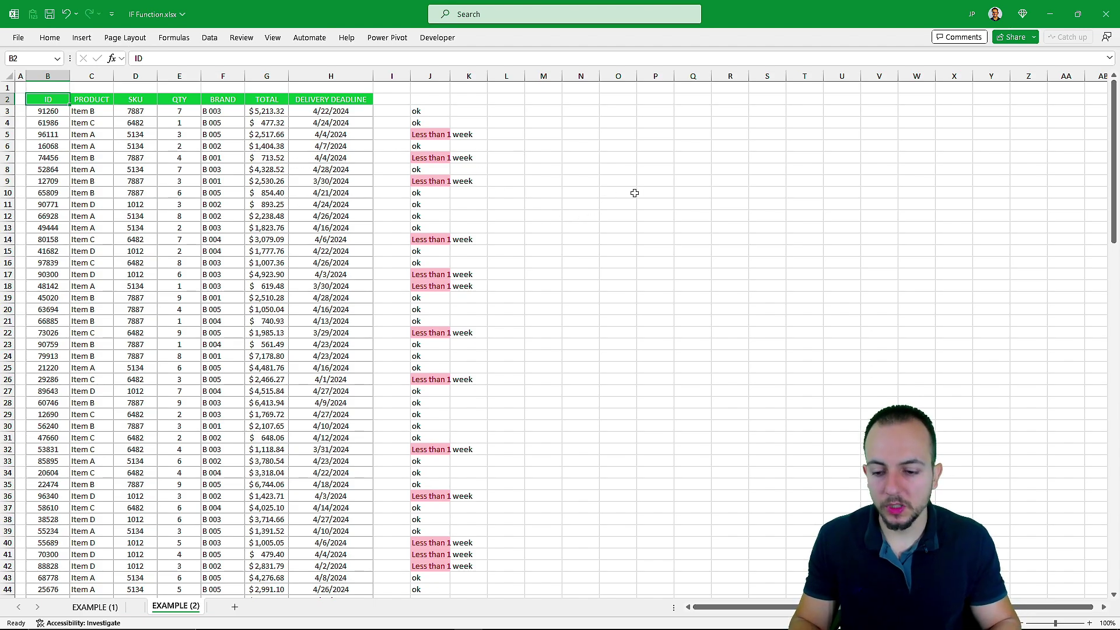
{"action": "key", "text": "ctrl+Page_Up"}
{"action": "key", "text": "ctrl+Page_Up"}
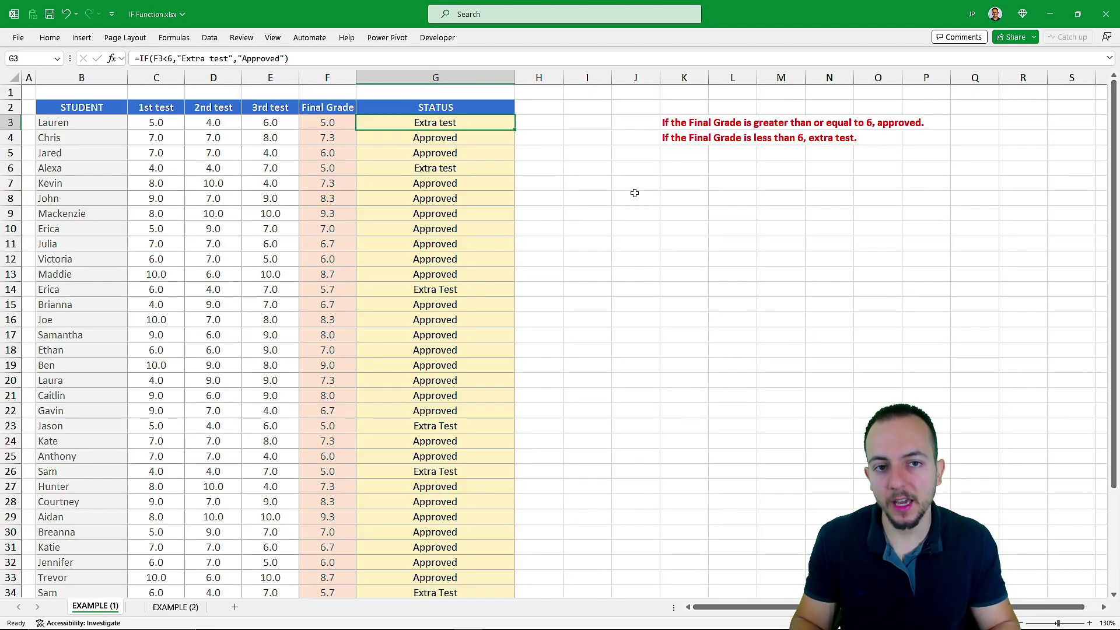